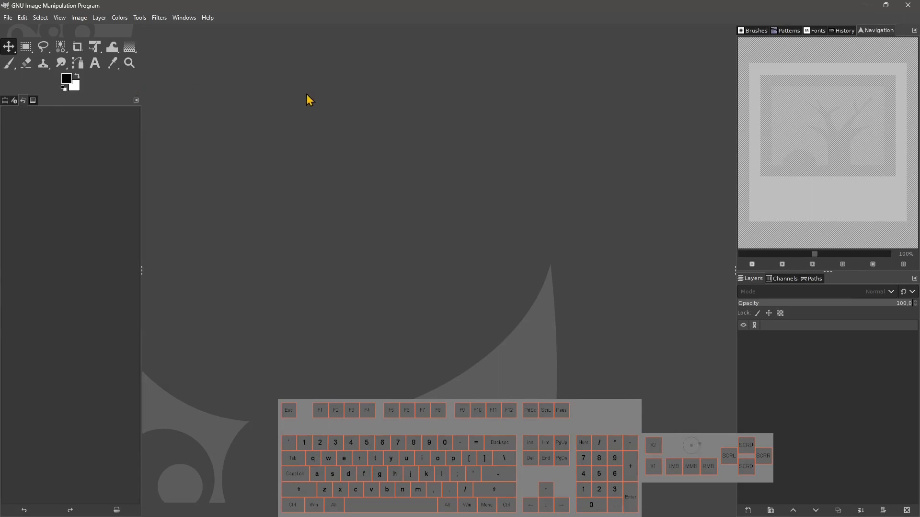
Open the recent image Lesson03.png.
left_click(8, 18)
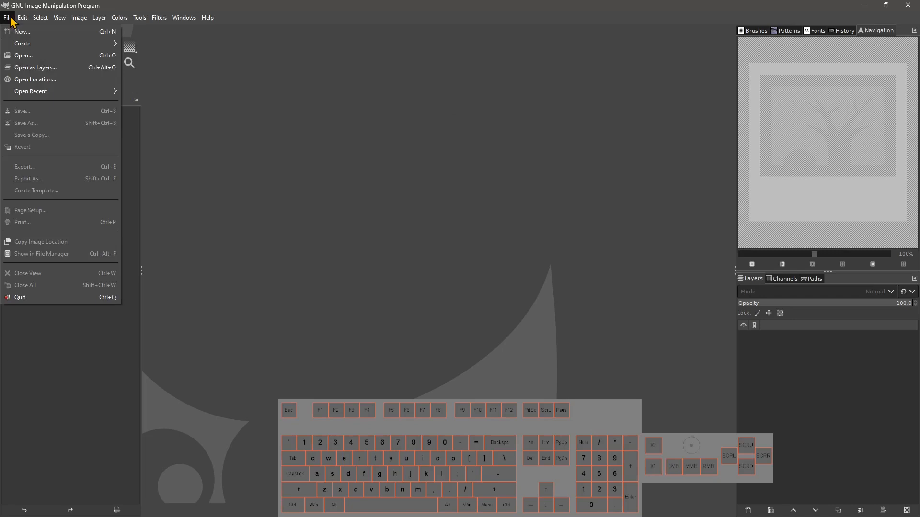
left_click(10, 17)
left_click(24, 18)
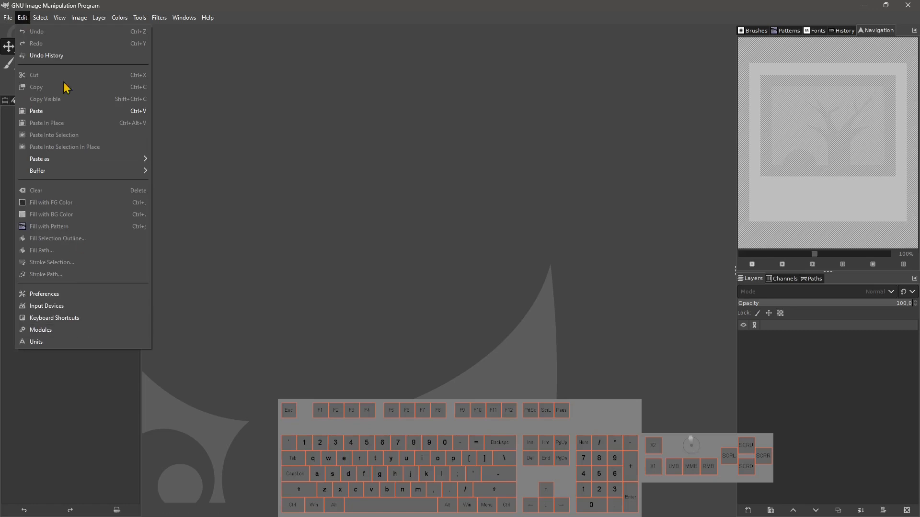
mouse_move(19, 17)
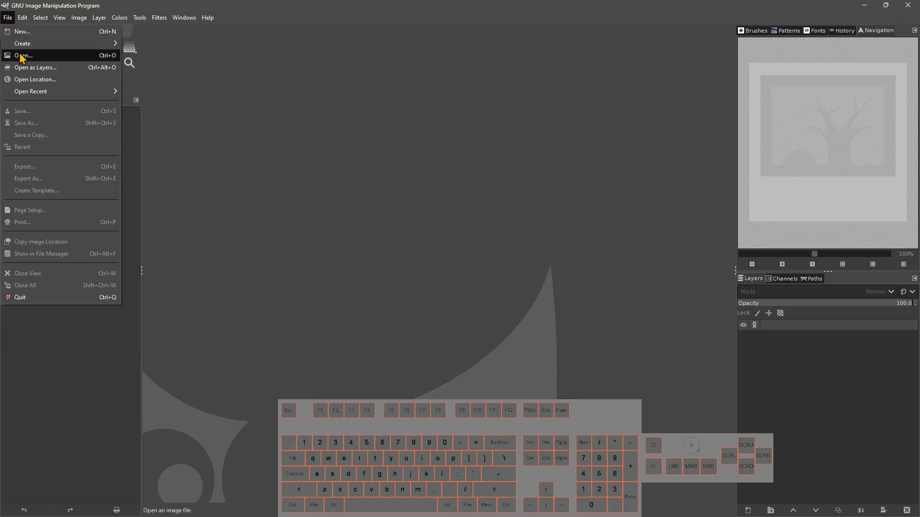
mouse_move(25, 93)
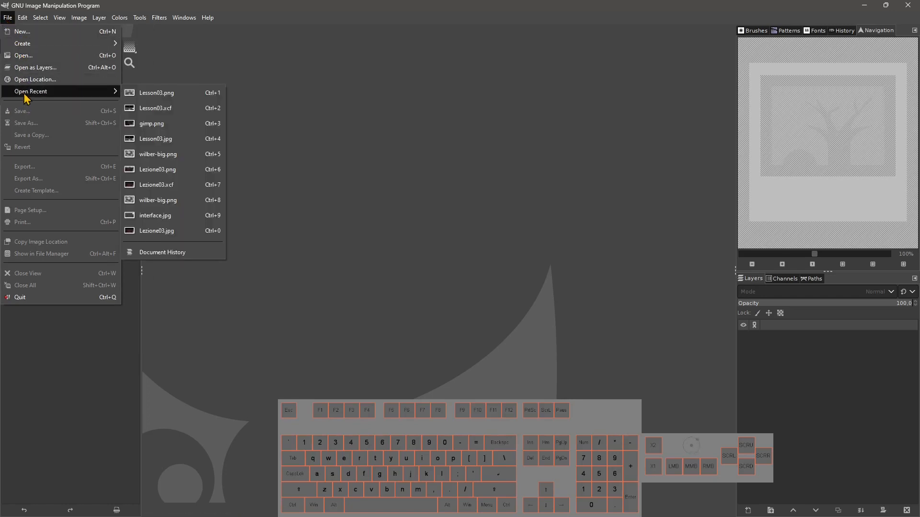
left_click(164, 99)
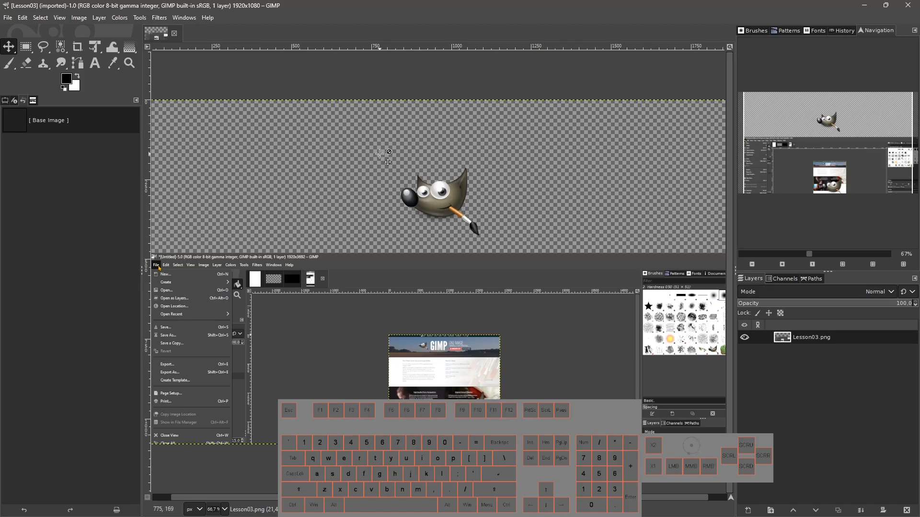
Add a new transparent 1920 x 1080 layer above the image layer.
left_click(24, 18)
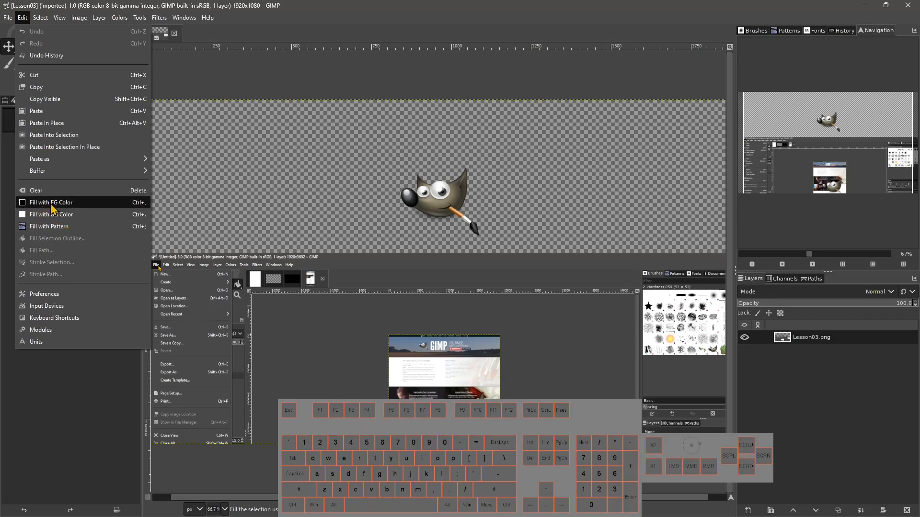
left_click(758, 393)
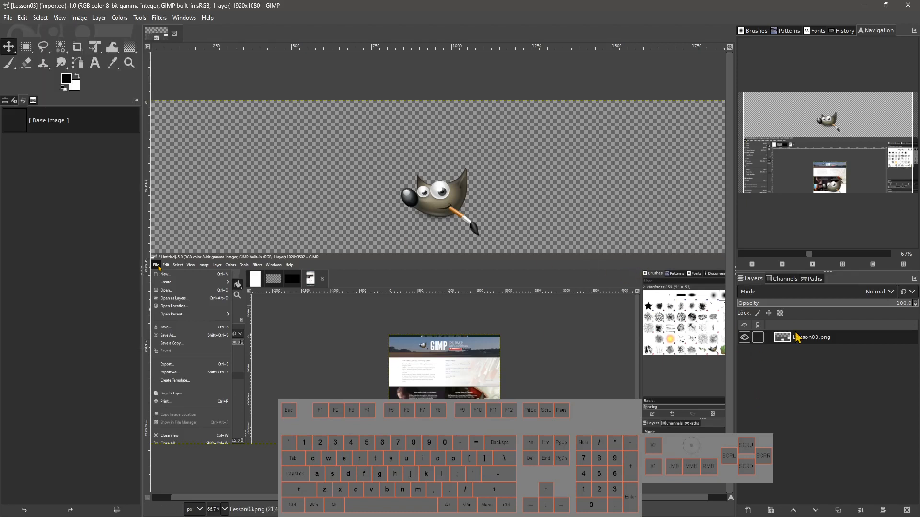
left_click(748, 510)
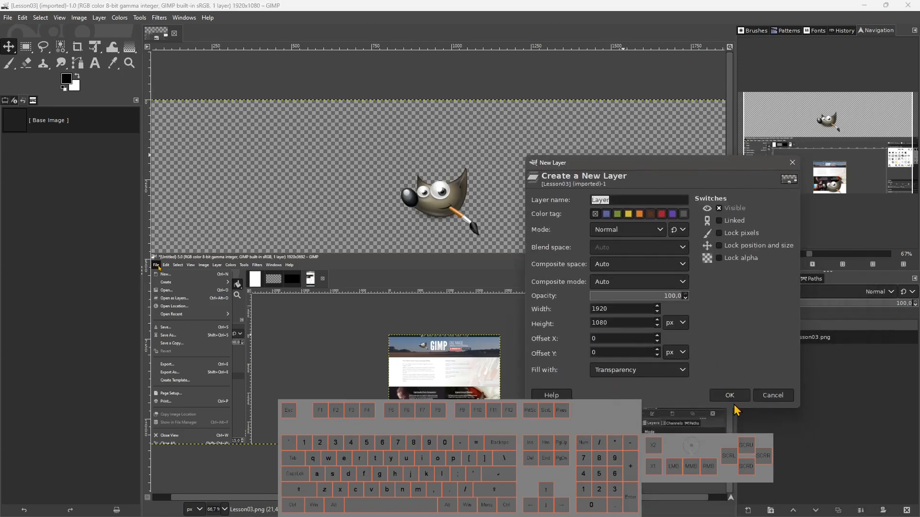
left_click(729, 394)
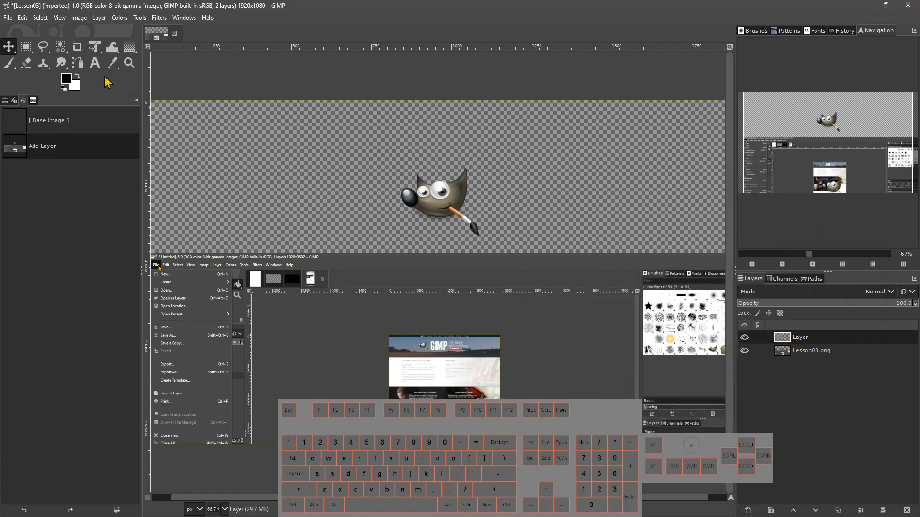
Fill the new layer with the black foreground colour and move it below the image layer.
left_click(23, 18)
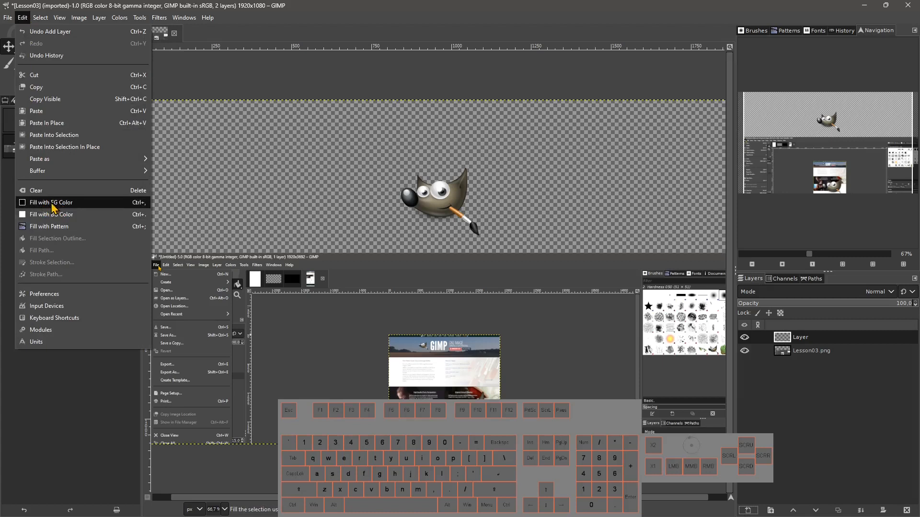
left_click(67, 205)
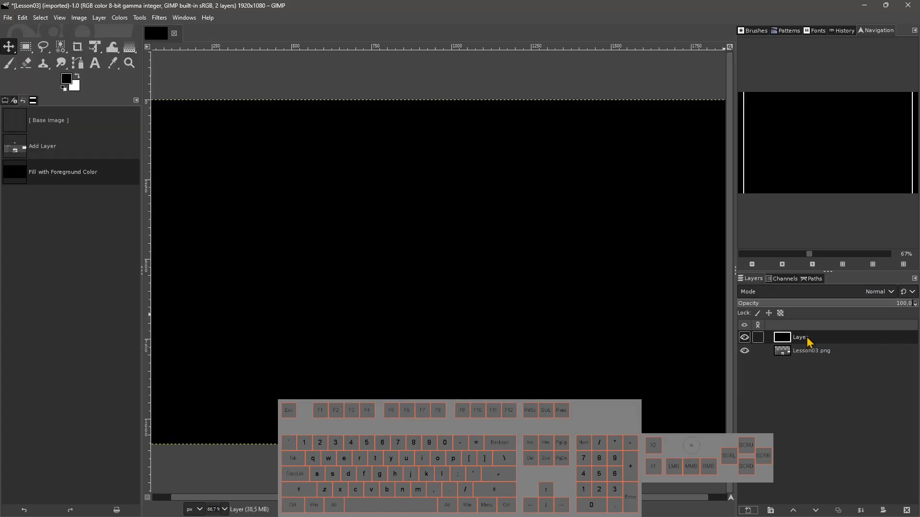
mouse_move(803, 346)
left_mouse_down()
mouse_move(803, 361)
mouse_move(809, 338)
mouse_move(803, 357)
left_mouse_up()
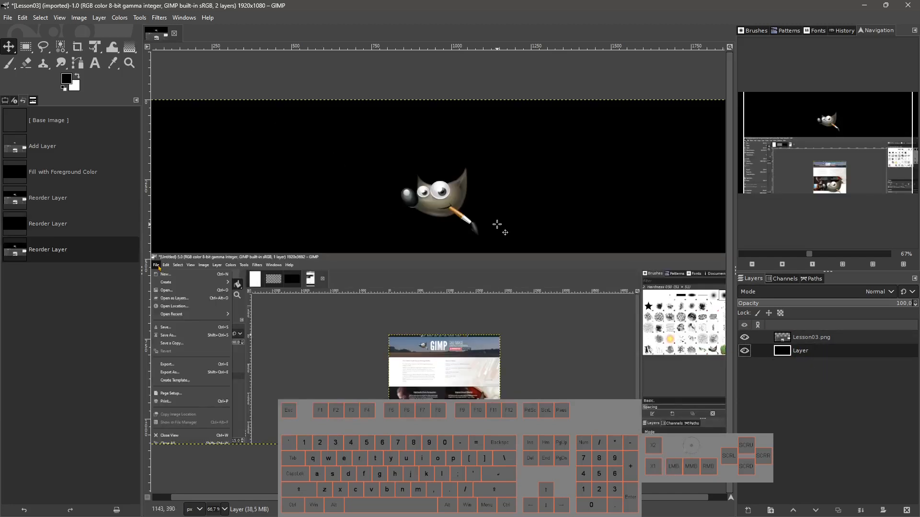
Clear the lower layer, then fill it with the white background colour.
left_click(23, 19)
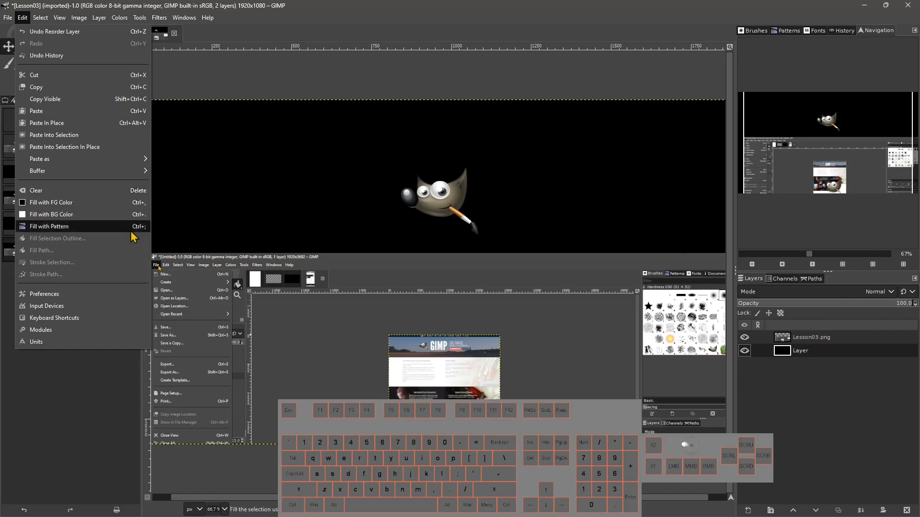
left_click(137, 190)
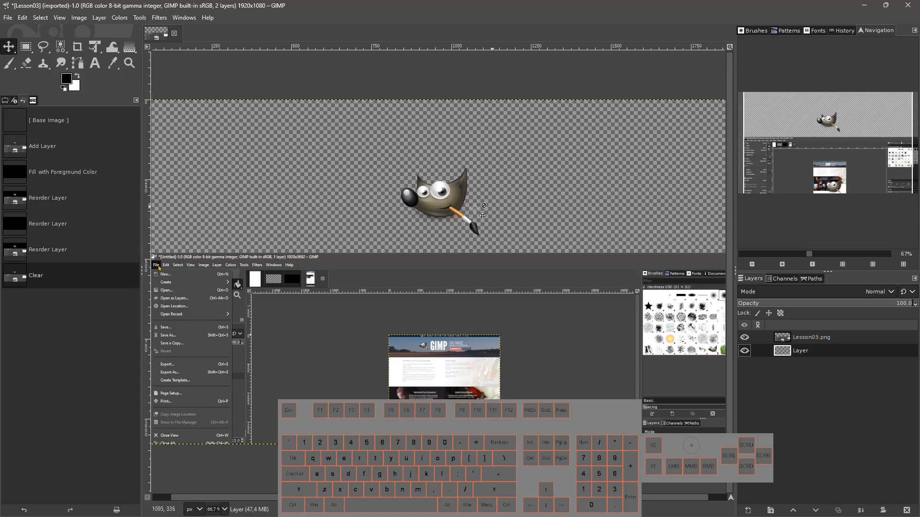
left_click(22, 18)
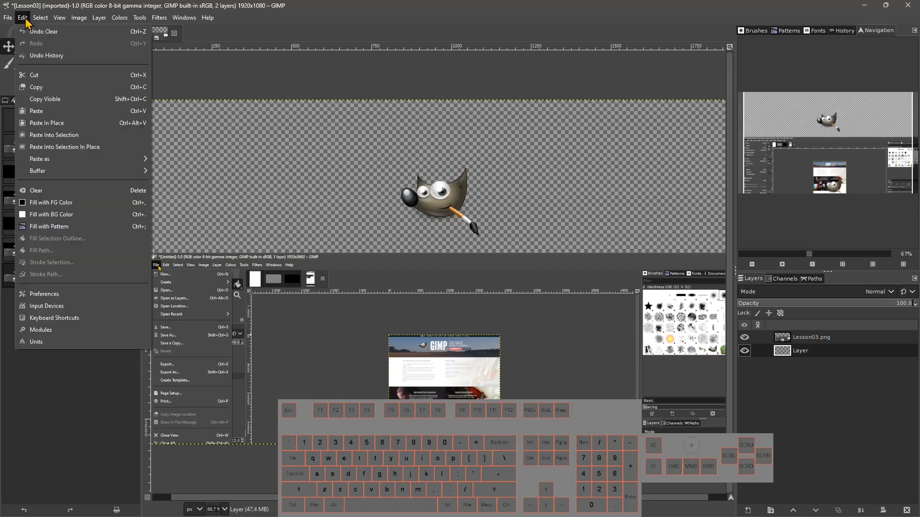
left_click(82, 220)
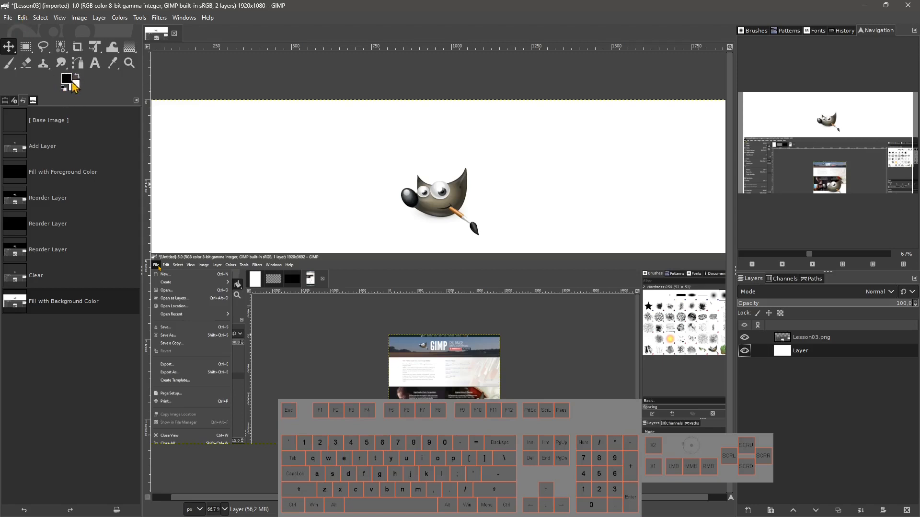
Set the foreground colour to orange fa5912 and fill the lower layer with it.
left_click(76, 85)
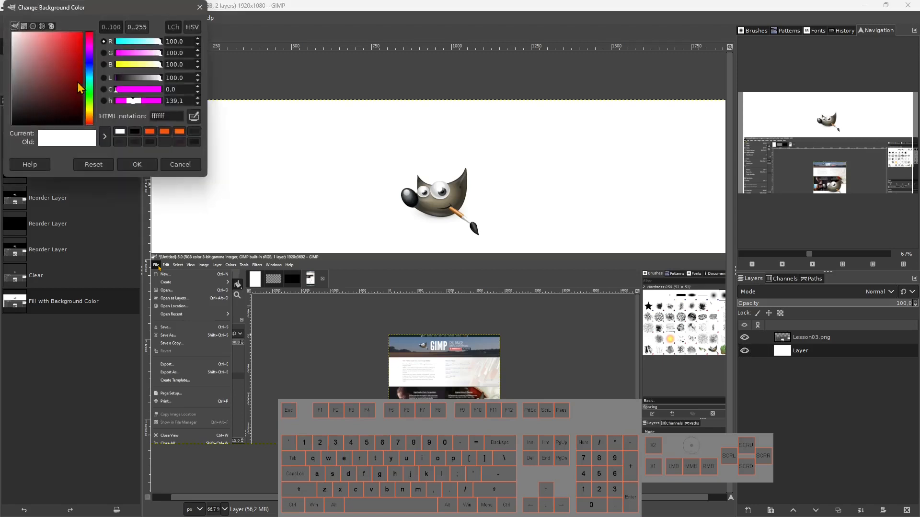
left_click(203, 20)
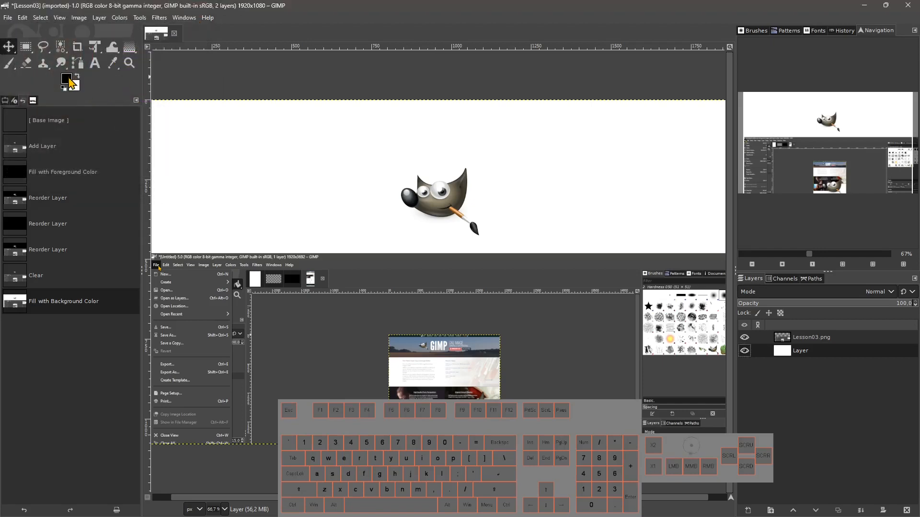
left_click(70, 79)
left_click(164, 134)
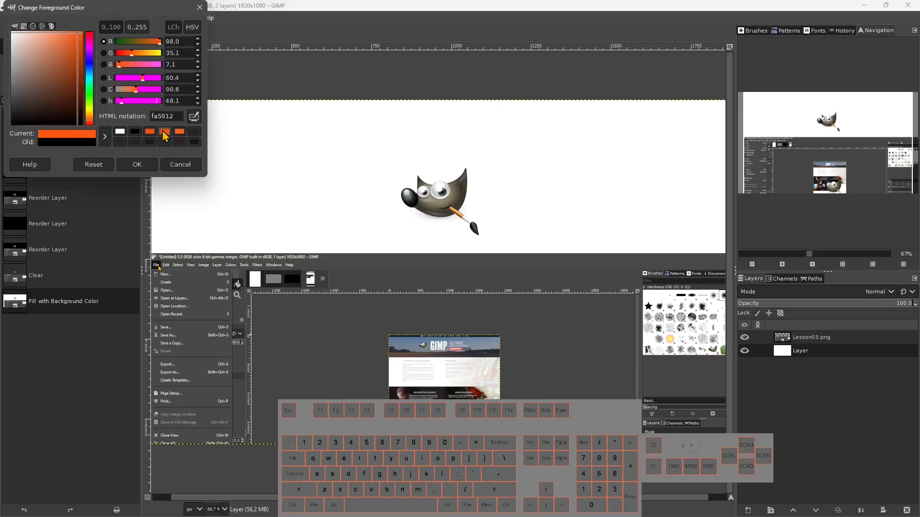
left_click(137, 164)
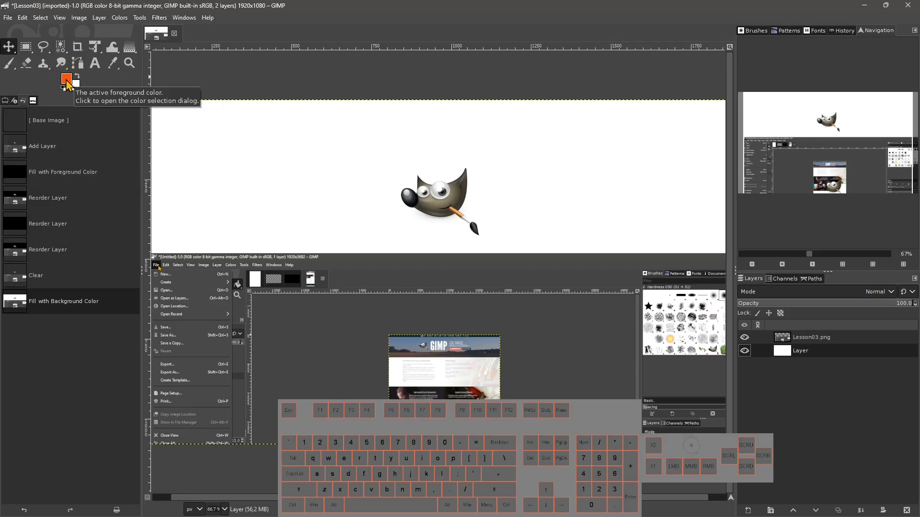
left_click(22, 18)
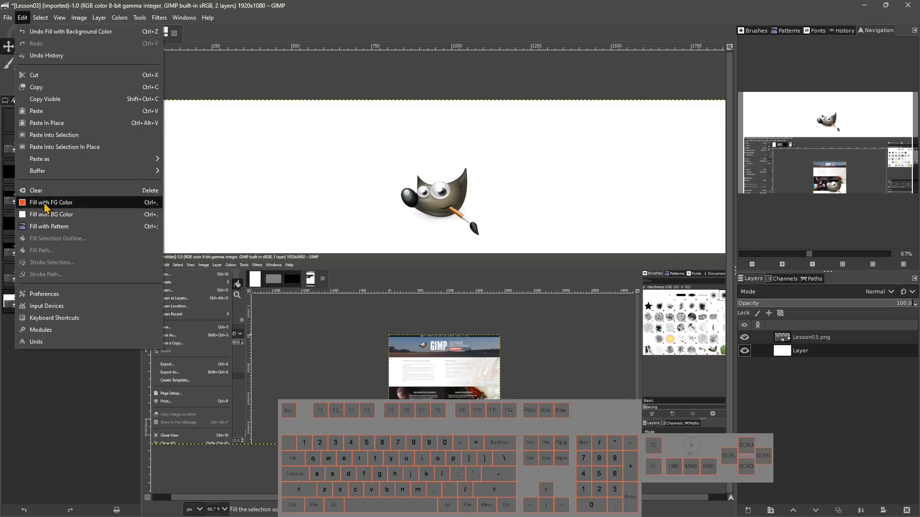
left_click(22, 203)
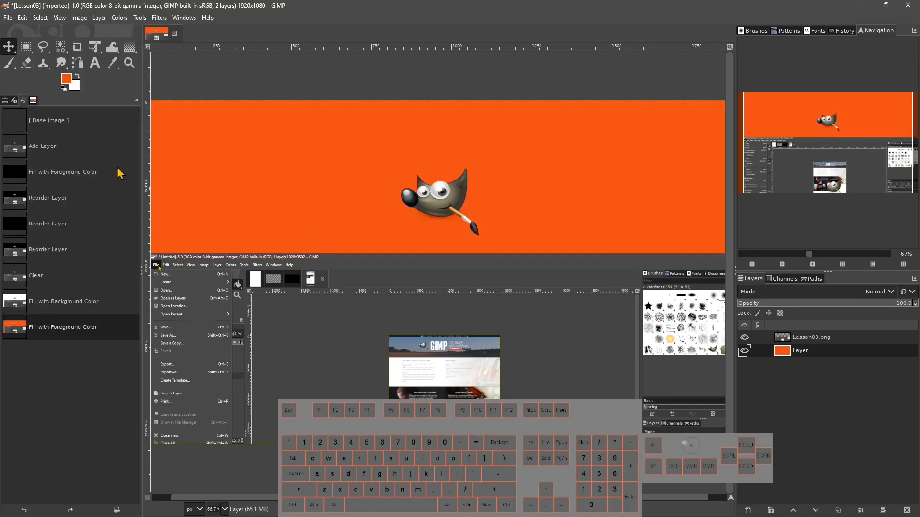
Fill the lower layer with the active pattern, then delete that layer.
left_click(22, 17)
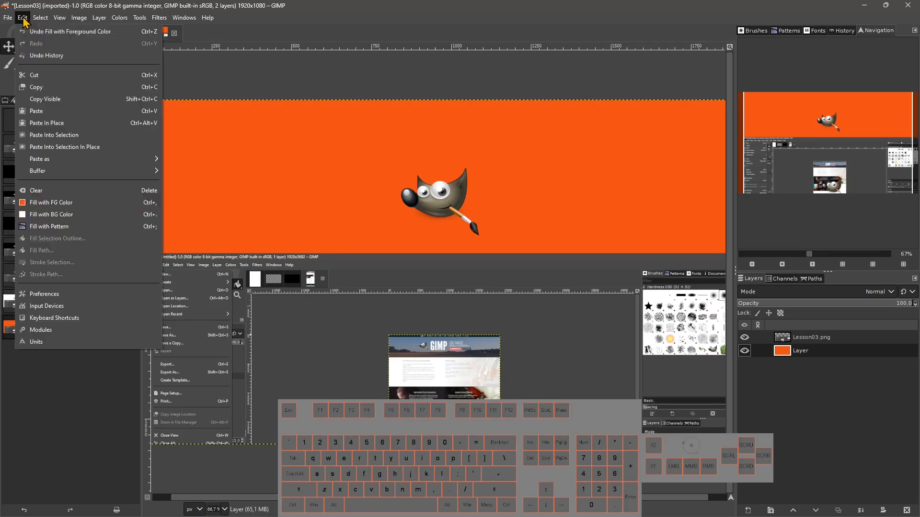
left_click(56, 231)
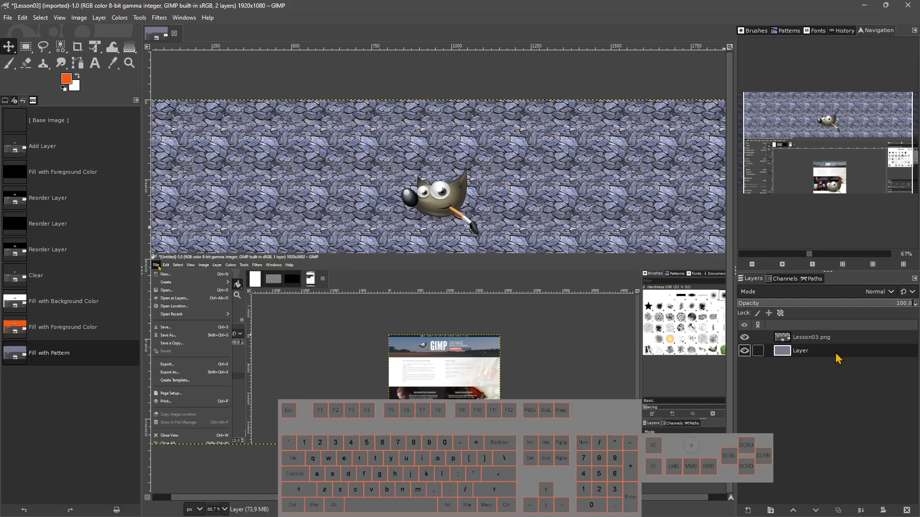
left_click(907, 510)
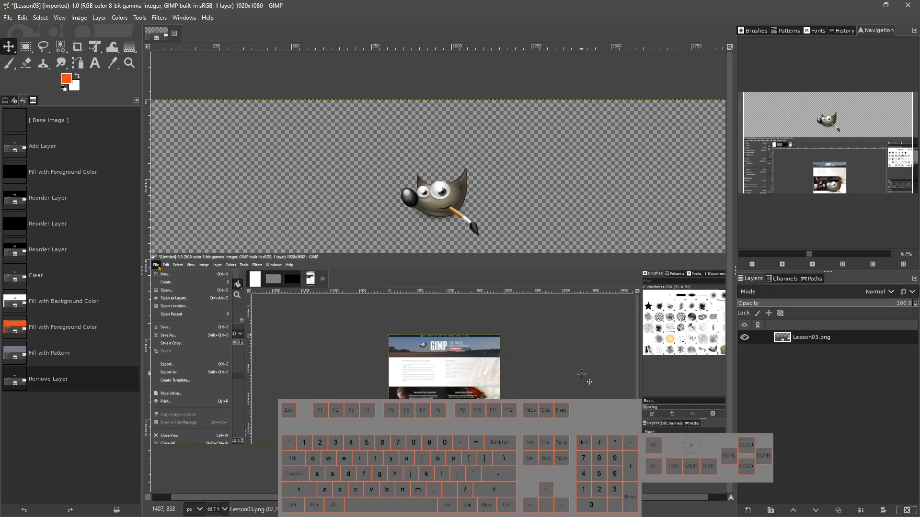
Open the Keyboard Shortcuts dialog and browse the Context and Plug-ins action groups.
left_click(23, 18)
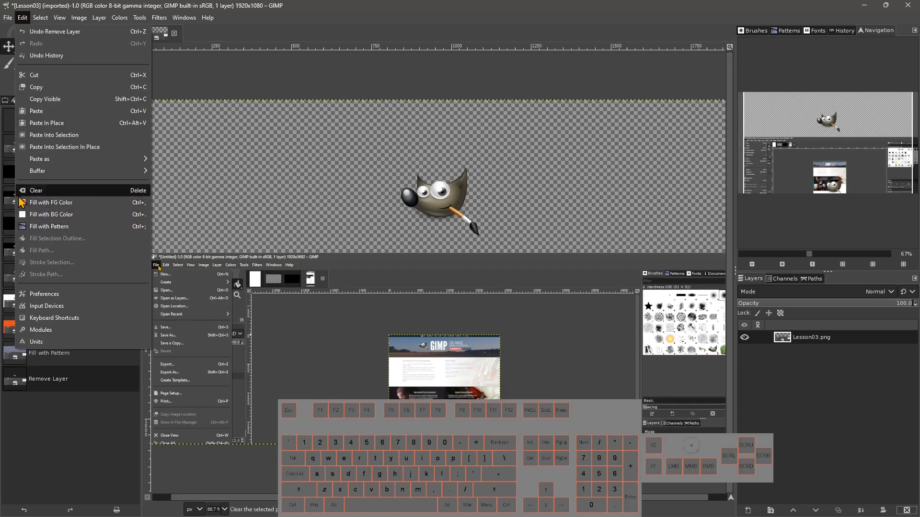
left_click(22, 17)
left_click(22, 17)
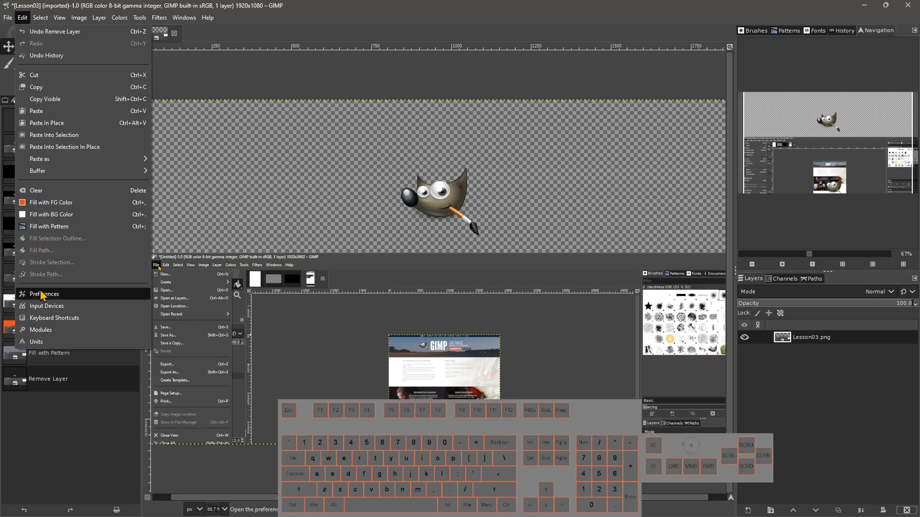
left_click(63, 319)
left_click(209, 166)
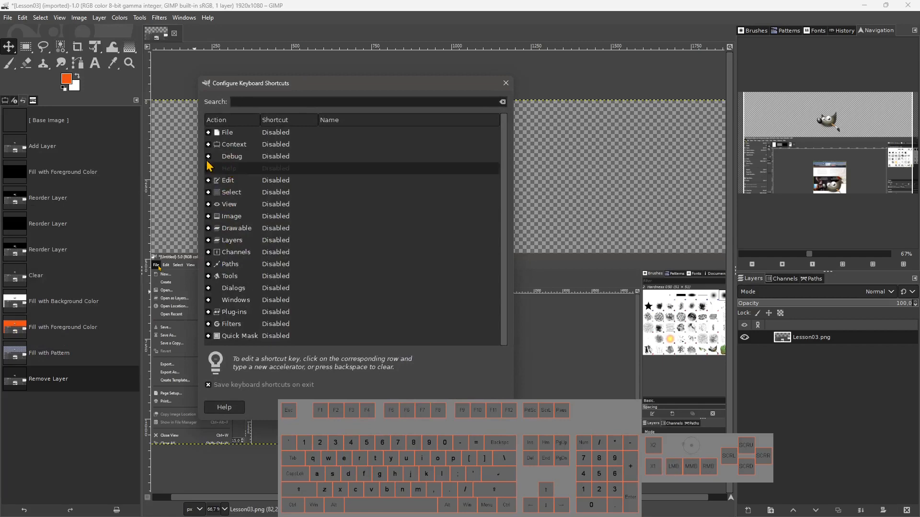
left_click(208, 144)
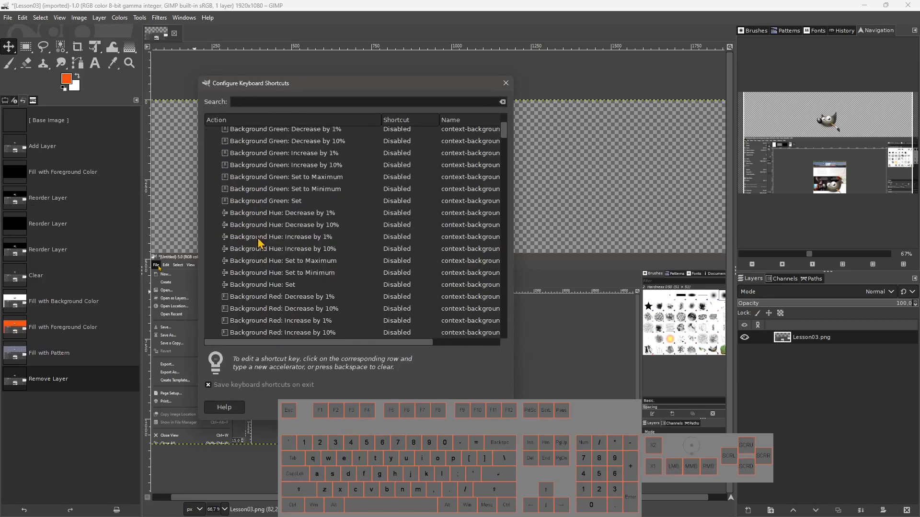
left_click(208, 145)
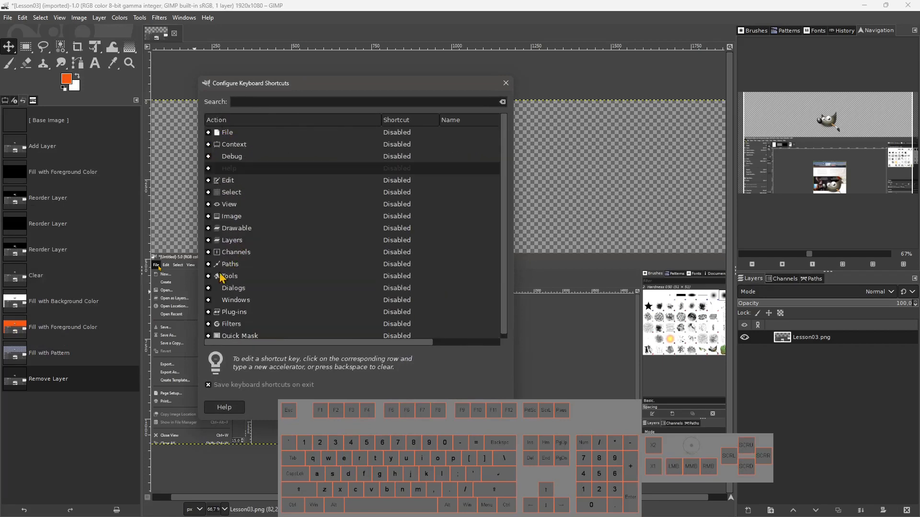
scroll(241, 302, "down", 1)
left_click(208, 308)
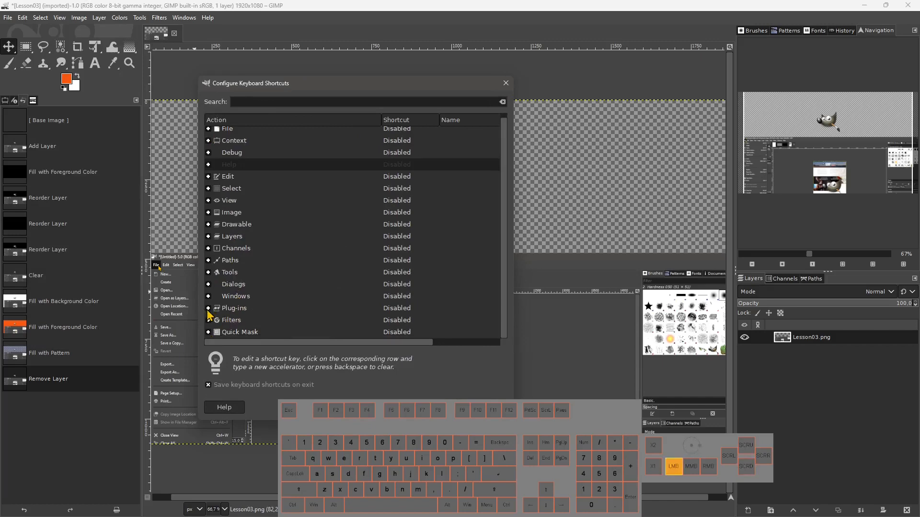
scroll(381, 301, "down", 2)
scroll(364, 299, "down", 7)
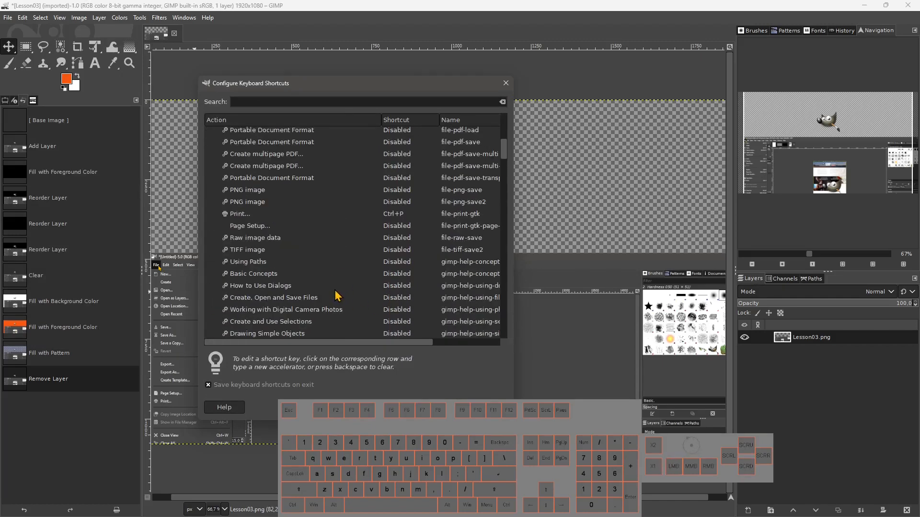
scroll(282, 278, "down", 3)
scroll(282, 262, "up", 10)
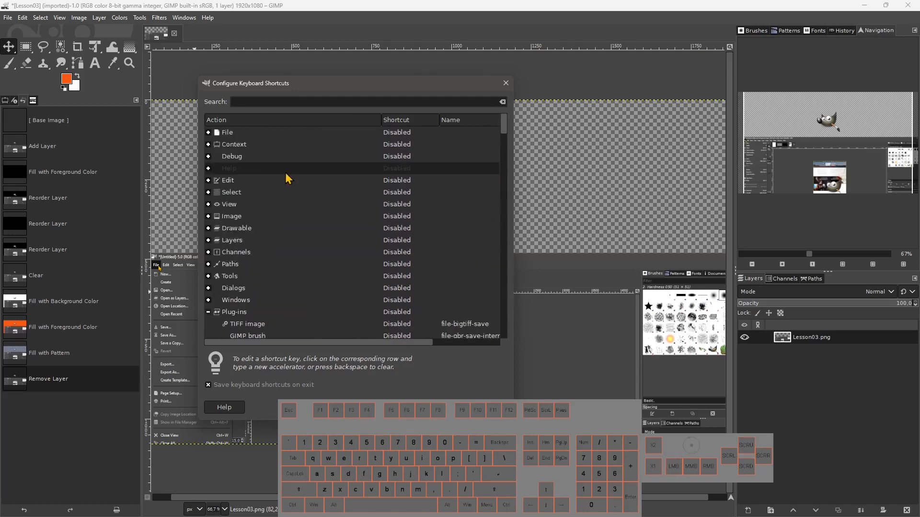
Search the keyboard shortcuts for undo, then close the dialog.
left_click(266, 100)
type("undo")
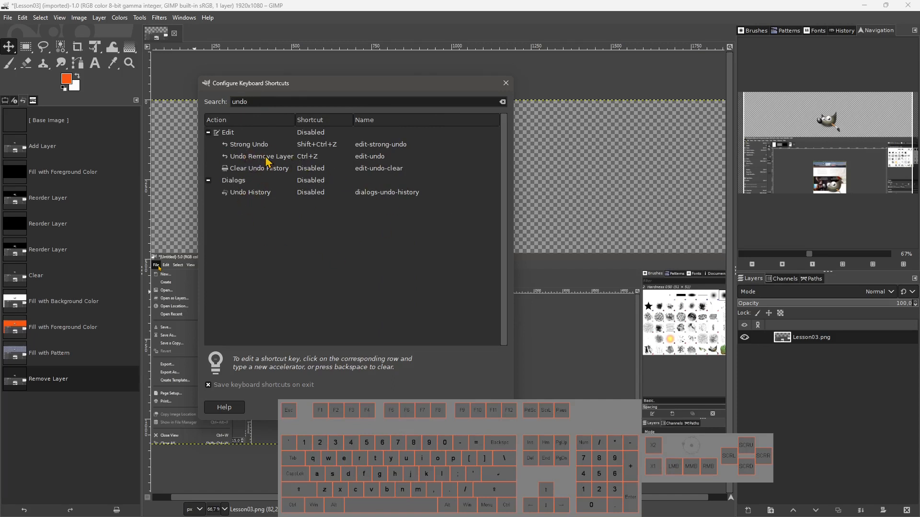
left_click(506, 83)
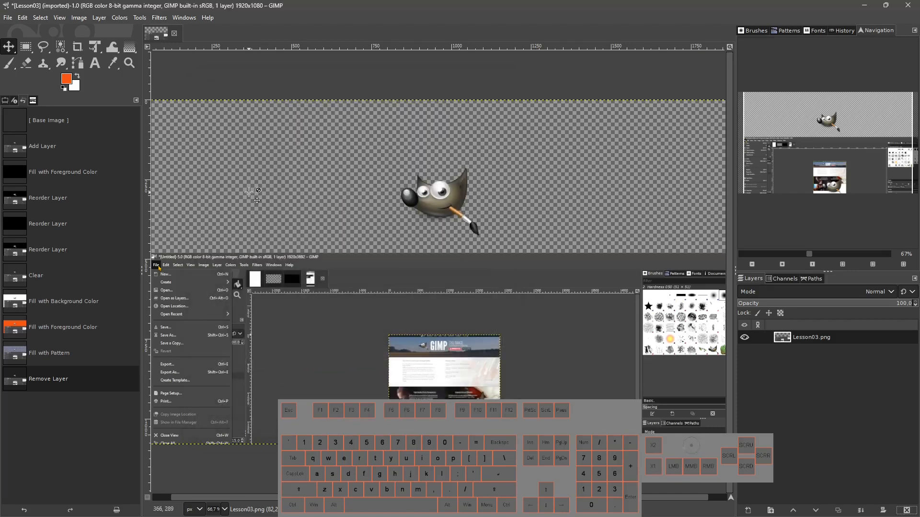
Undo and redo the layer removal several times, ending with the removed pattern-filled layer restored.
left_click(23, 18)
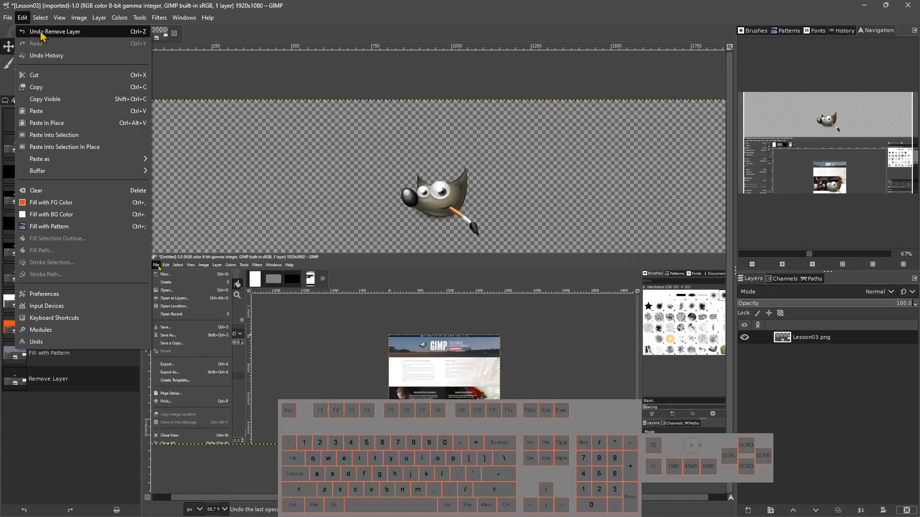
left_click(41, 31)
left_click(23, 18)
left_click(29, 43)
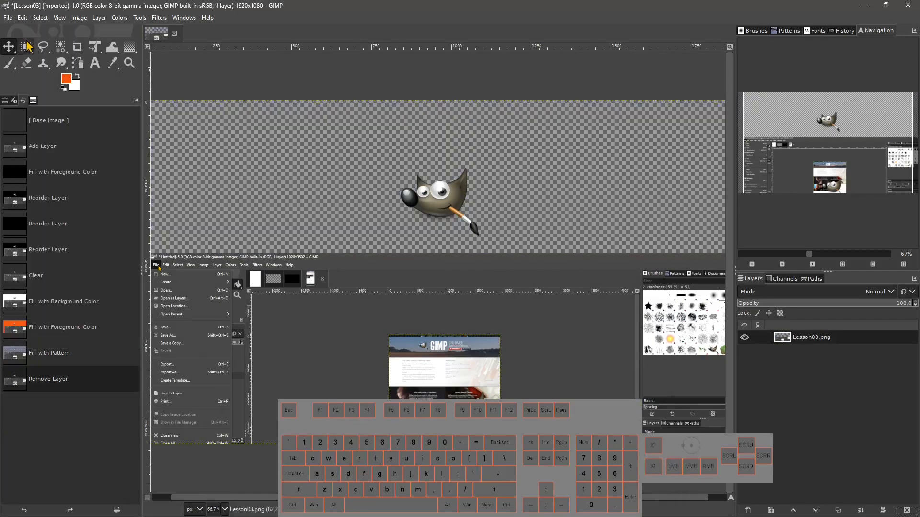
left_click(23, 18)
left_click(31, 31)
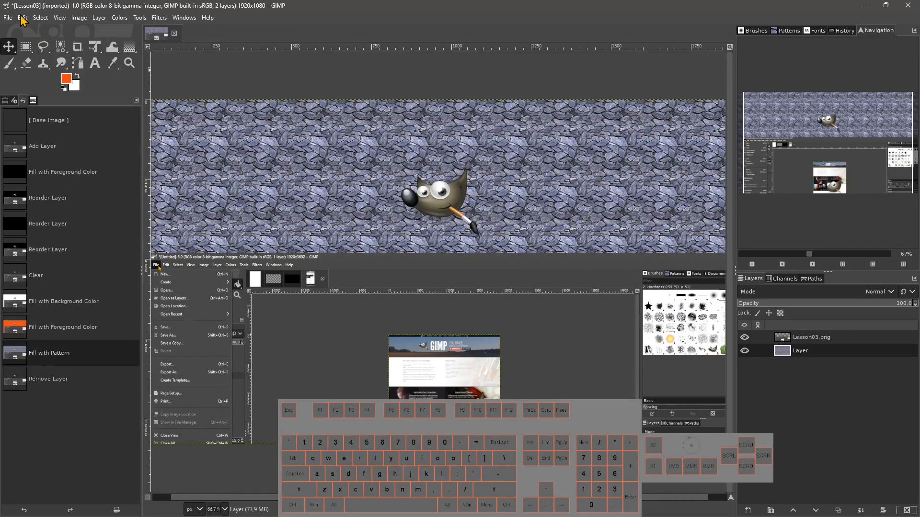
left_click(22, 18)
left_click(30, 43)
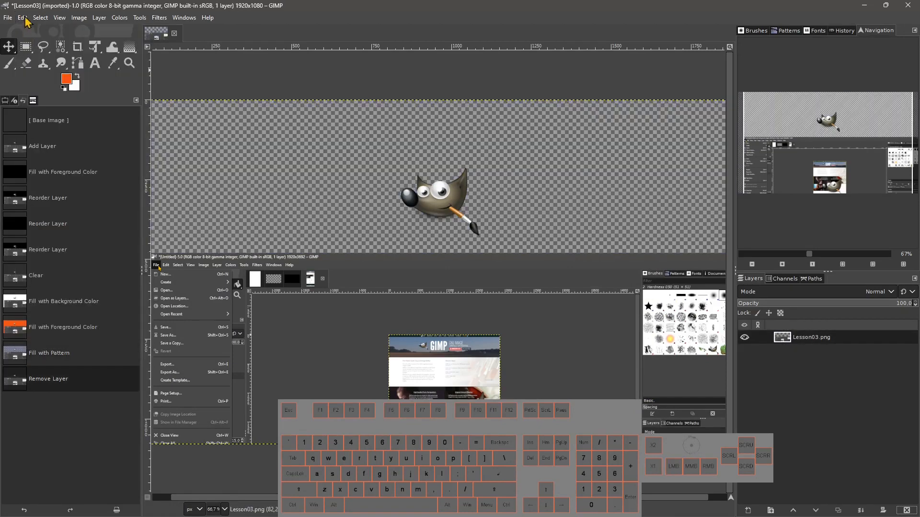
left_click(23, 18)
left_click(31, 32)
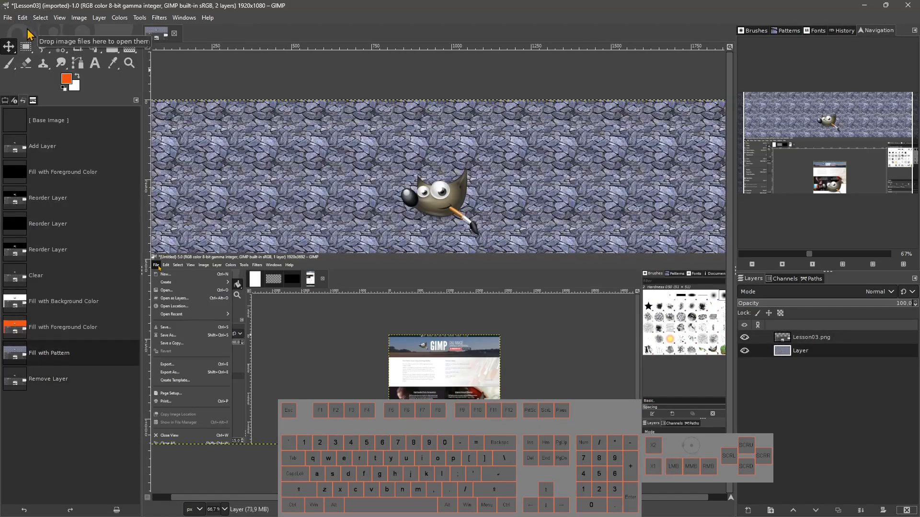
Open the Undo History and jump to the Fill with Pattern and Remove Layer states.
left_click(22, 18)
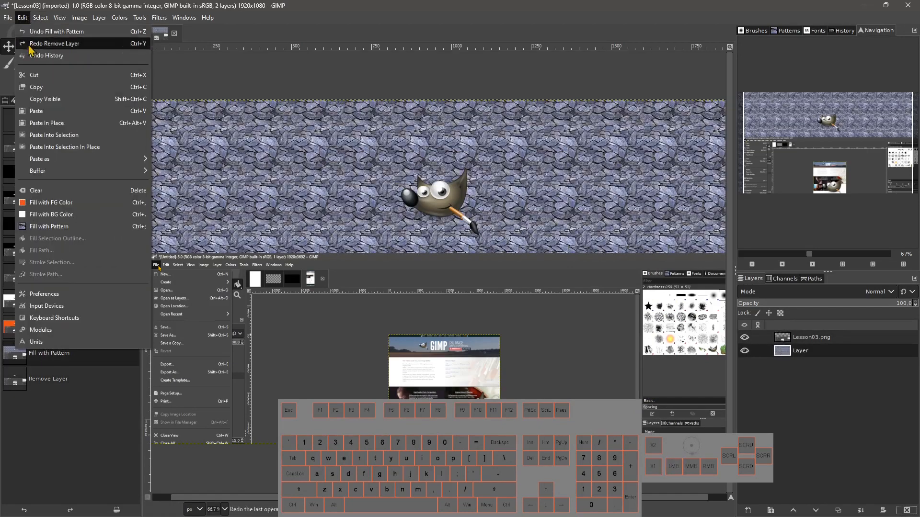
left_click(35, 56)
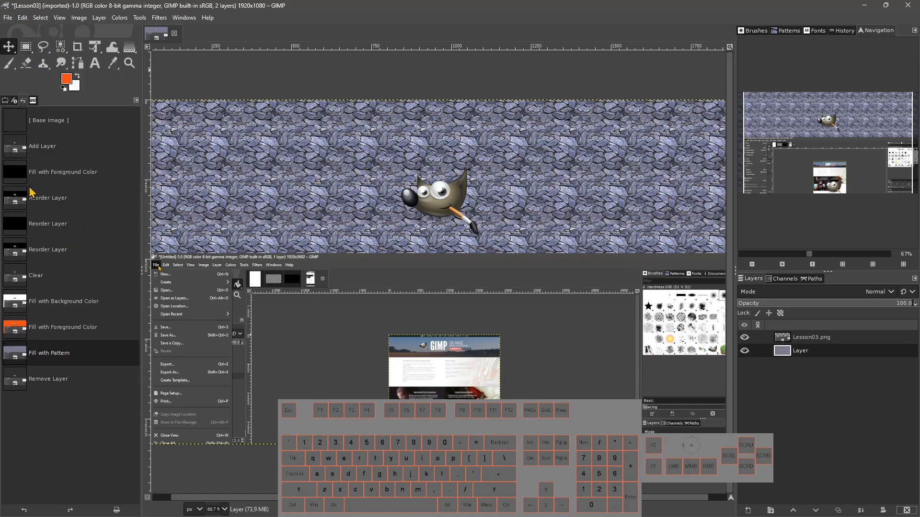
left_click(53, 317)
left_click(72, 354)
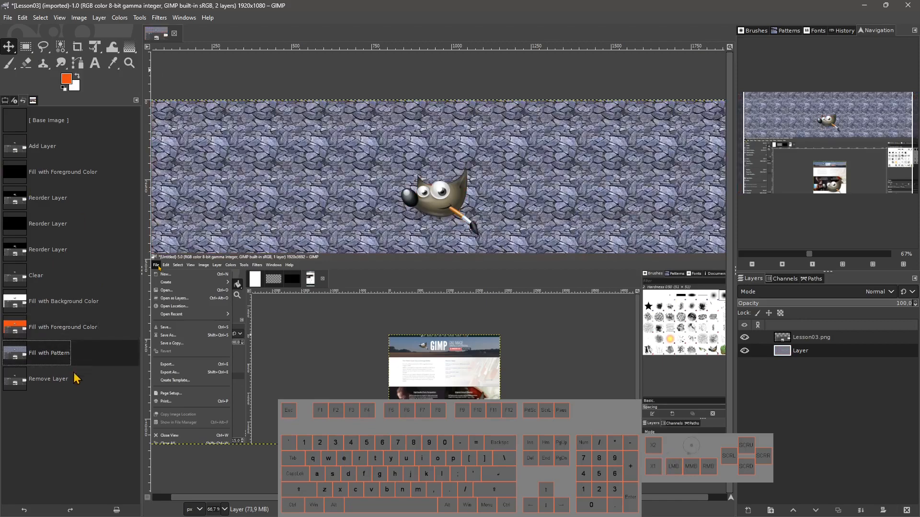
left_click(72, 383)
left_click(5, 101)
left_click(14, 101)
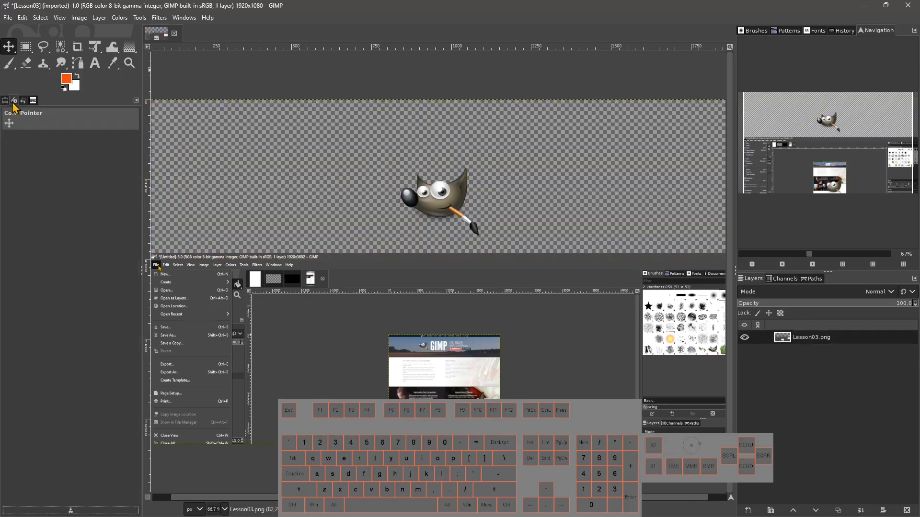
left_click(23, 100)
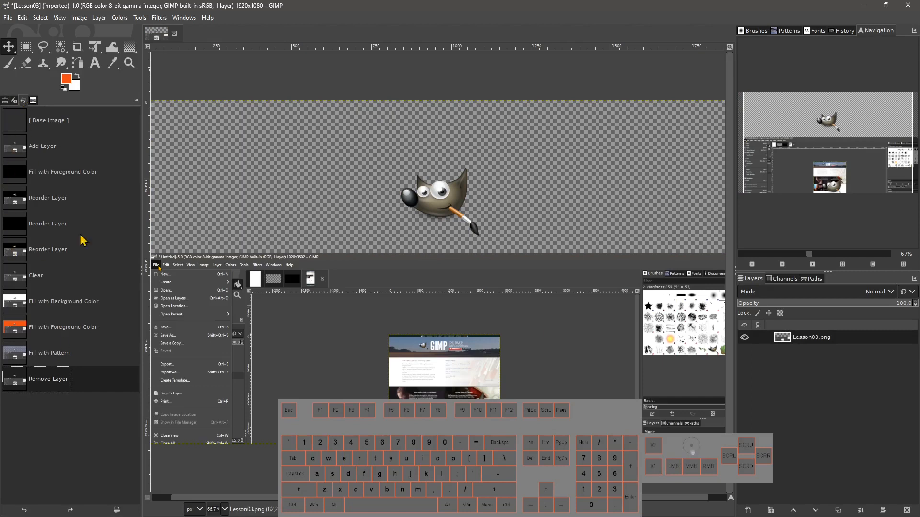
Jump between earlier history states such as Reorder Layer, Fill with Foreground Color and Add Layer.
left_click(68, 139)
left_click(65, 198)
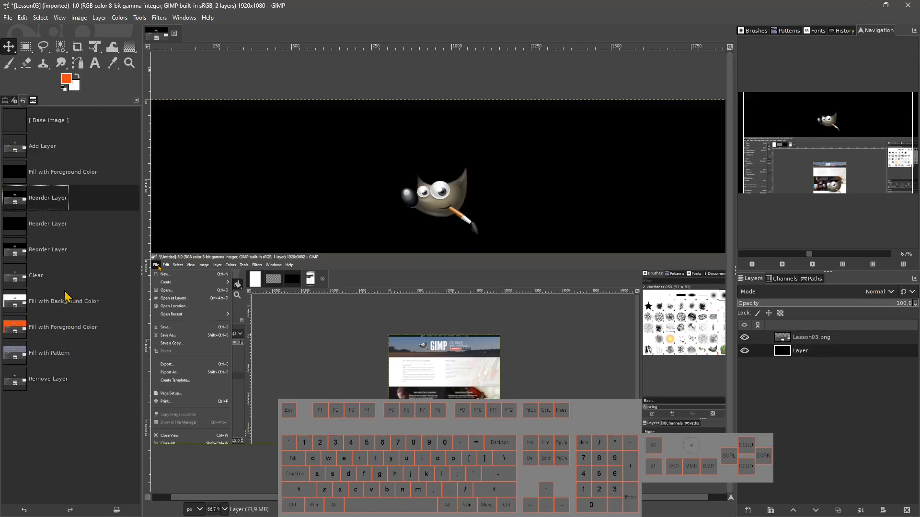
left_click(71, 259)
left_click(62, 327)
left_click(64, 380)
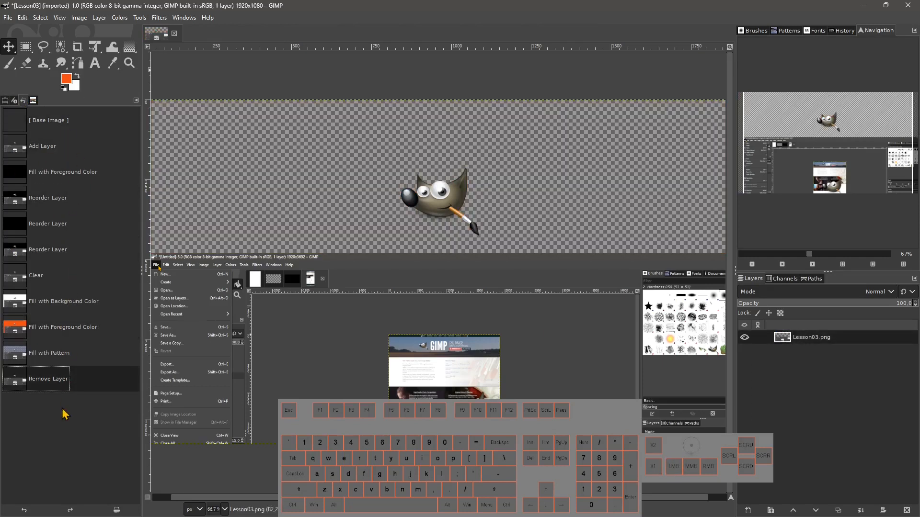
left_click(72, 302)
left_click(62, 201)
left_click(66, 152)
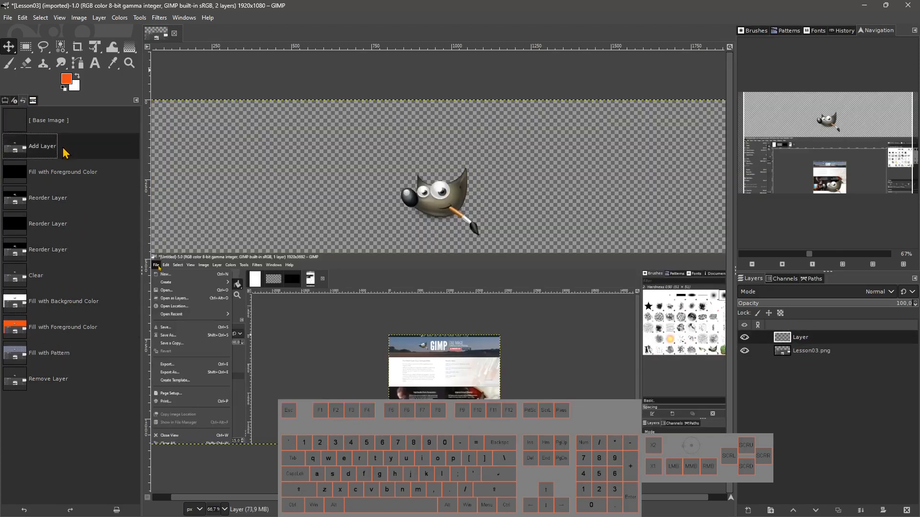
Step through history states from Base Image and Fill with Background Color back to Remove Layer.
left_click(47, 208)
left_click(64, 229)
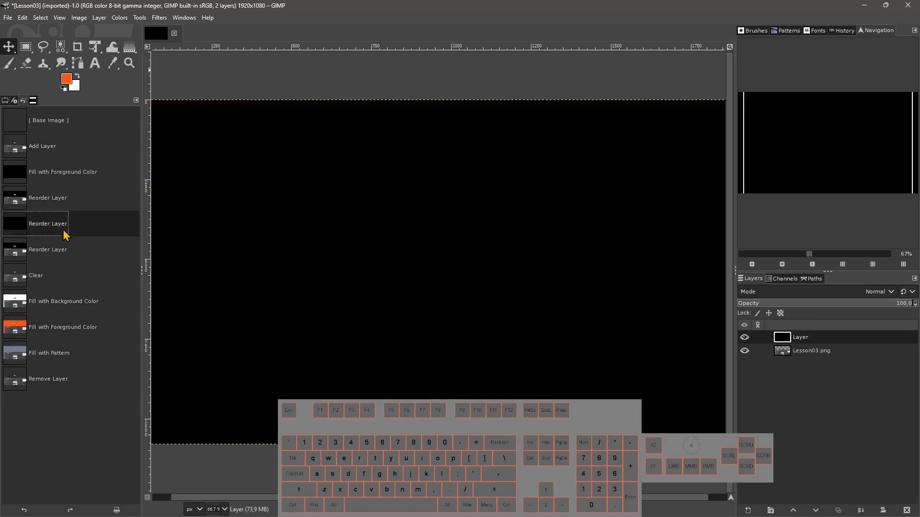
left_click(48, 126)
left_click(32, 181)
left_click(78, 309)
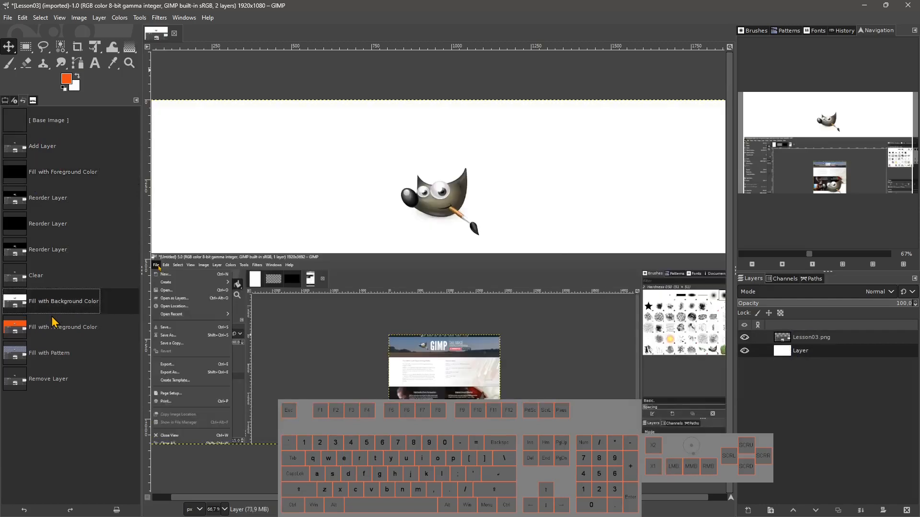
left_click(53, 373)
left_click(57, 243)
left_click(55, 204)
left_click(47, 279)
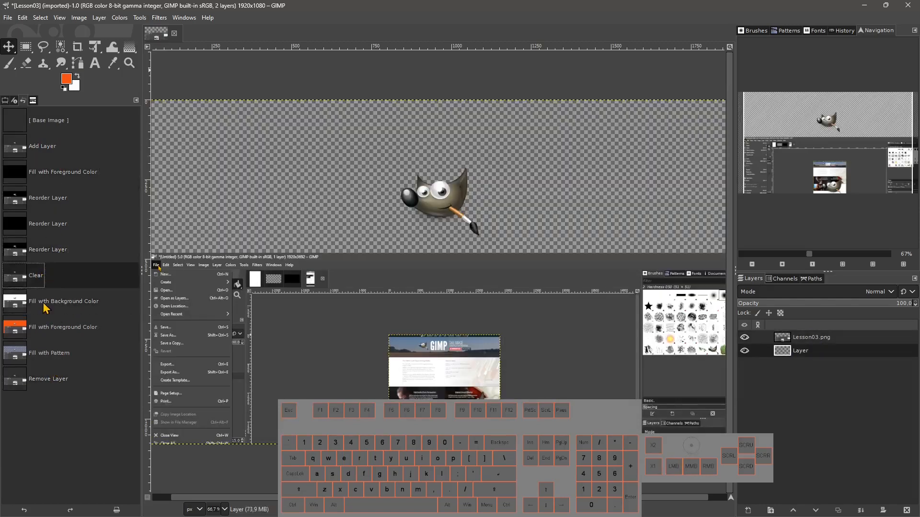
left_click(44, 331)
left_click(40, 382)
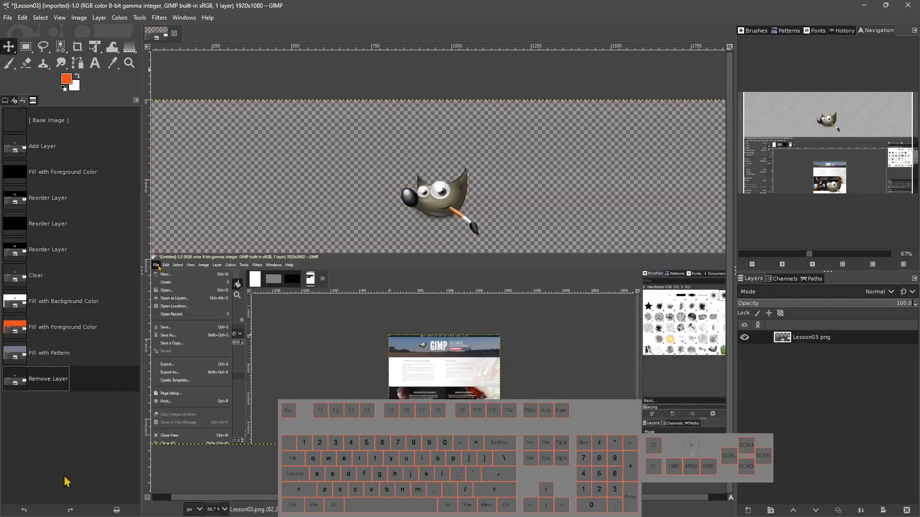
Undo and redo several steps with the history panel's controls, then clear the image's undo history.
left_click(23, 511)
left_click(22, 512)
left_click(22, 510)
left_click(22, 510)
left_click(22, 510)
left_click(23, 511)
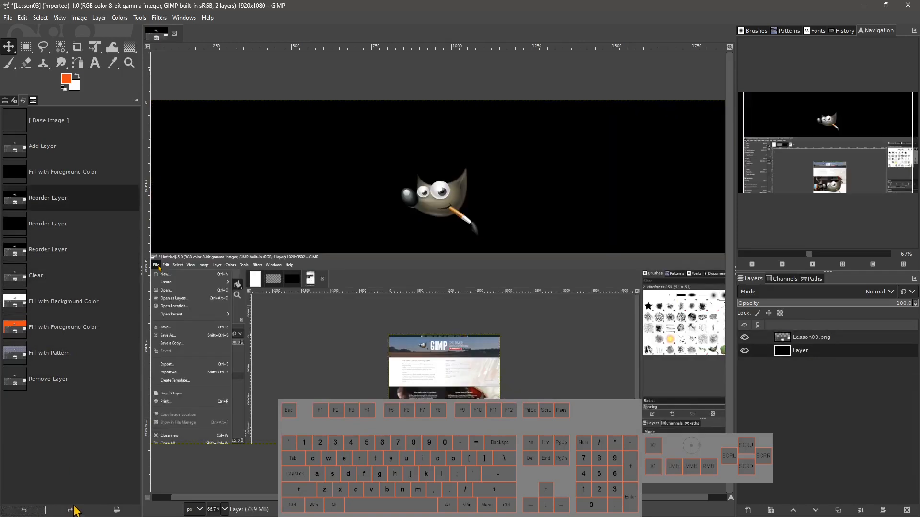
left_click(76, 511)
left_click(77, 510)
left_click(77, 510)
left_click(77, 510)
left_click(25, 511)
left_click(25, 511)
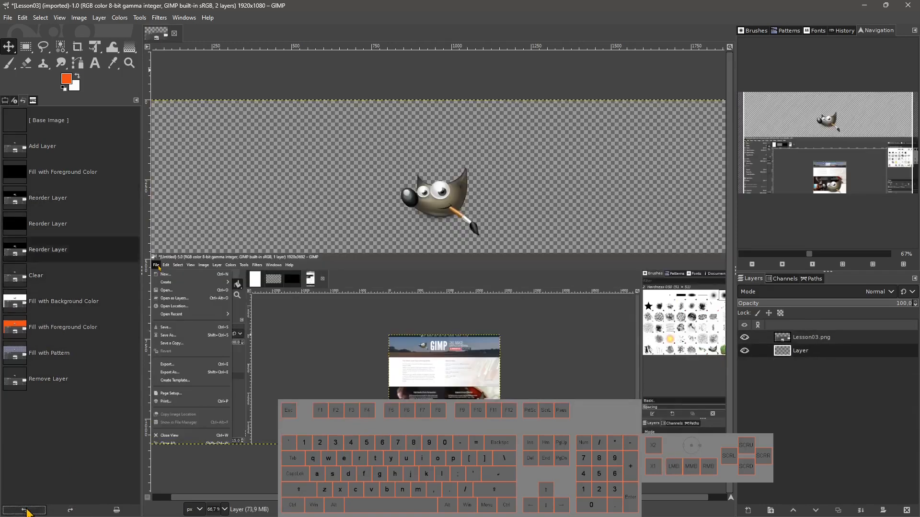
left_click(25, 510)
left_click(68, 509)
left_click(68, 509)
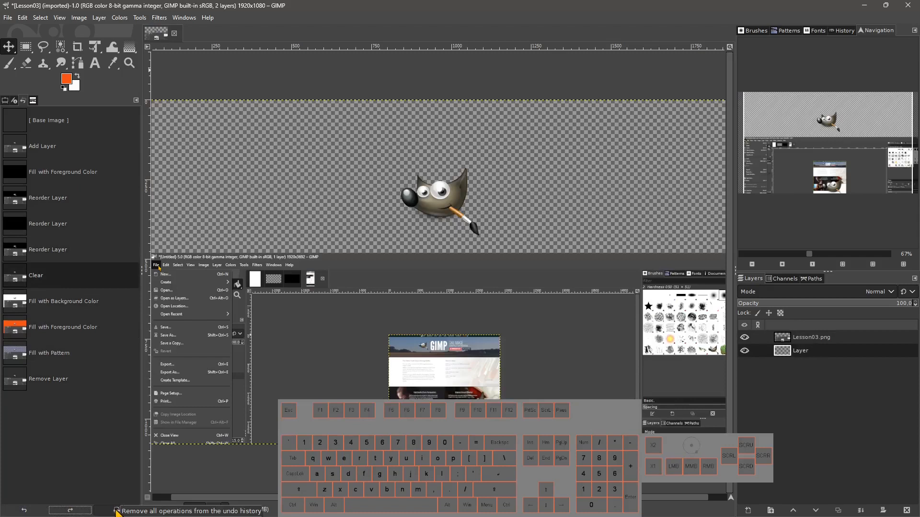
left_click(117, 511)
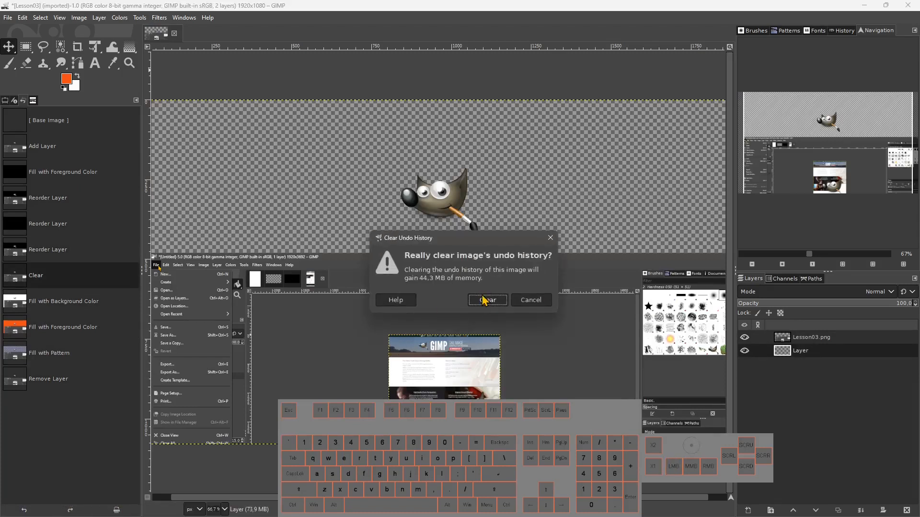
left_click(488, 300)
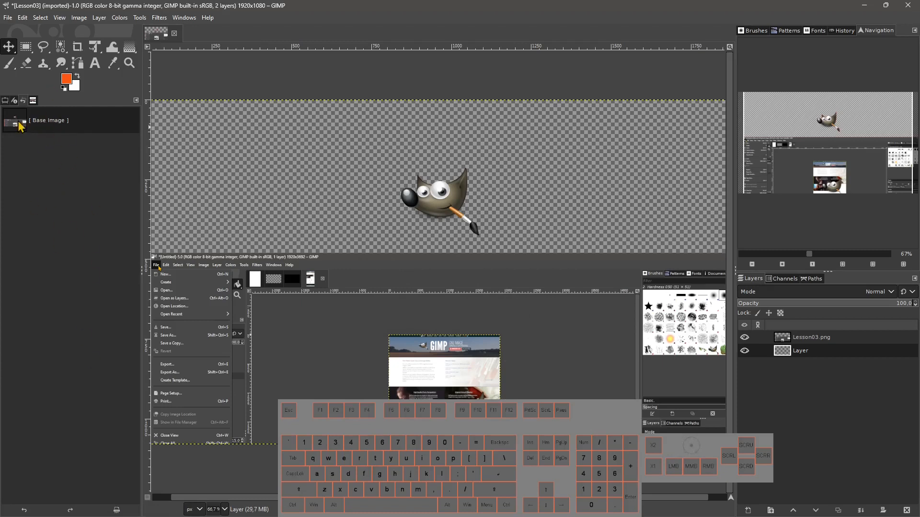
Fill the lower layer with the foreground colour, then revert it by selecting the Base Image history state.
left_click(22, 17)
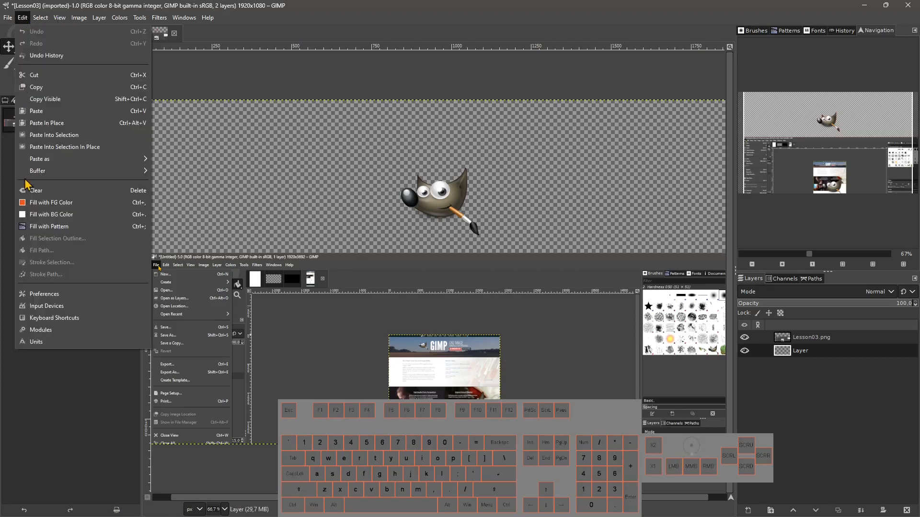
left_click(41, 203)
left_click(55, 126)
left_click(55, 146)
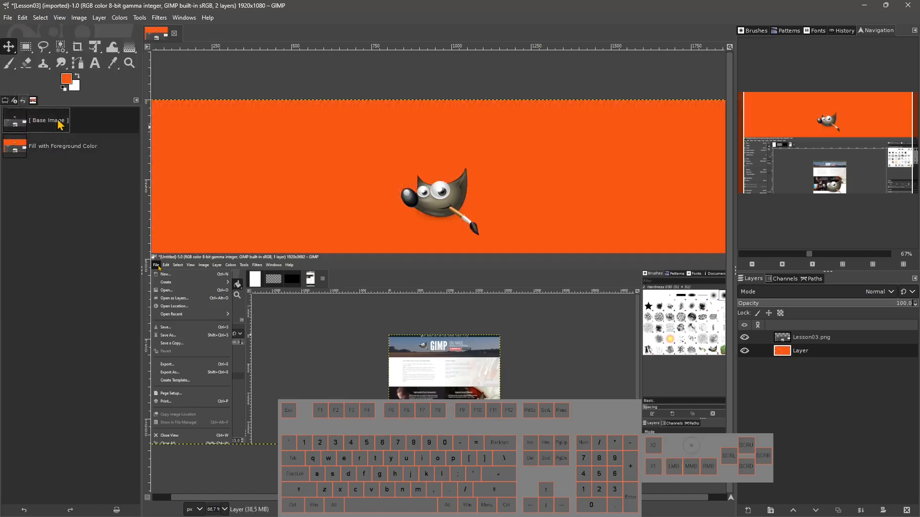
left_click(57, 130)
Browse the Select and Edit menus, including the Paste as submenu.
left_click(44, 18)
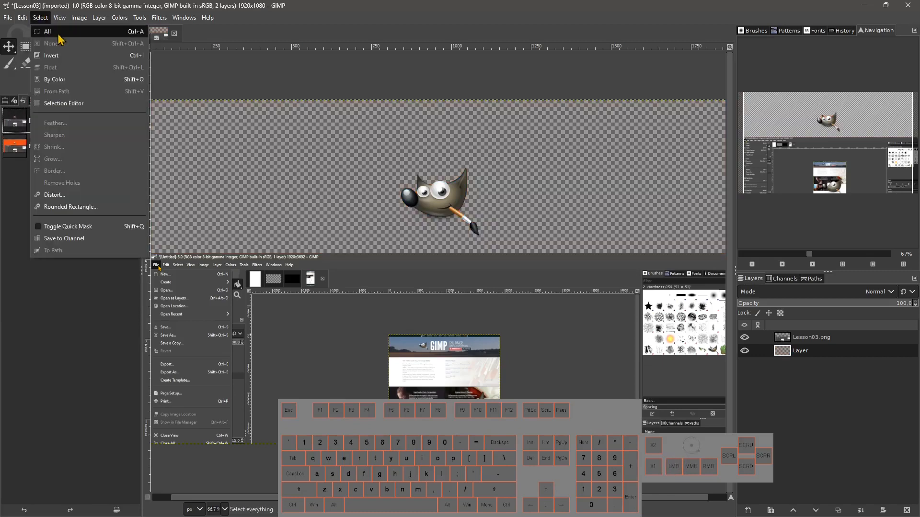
mouse_move(22, 21)
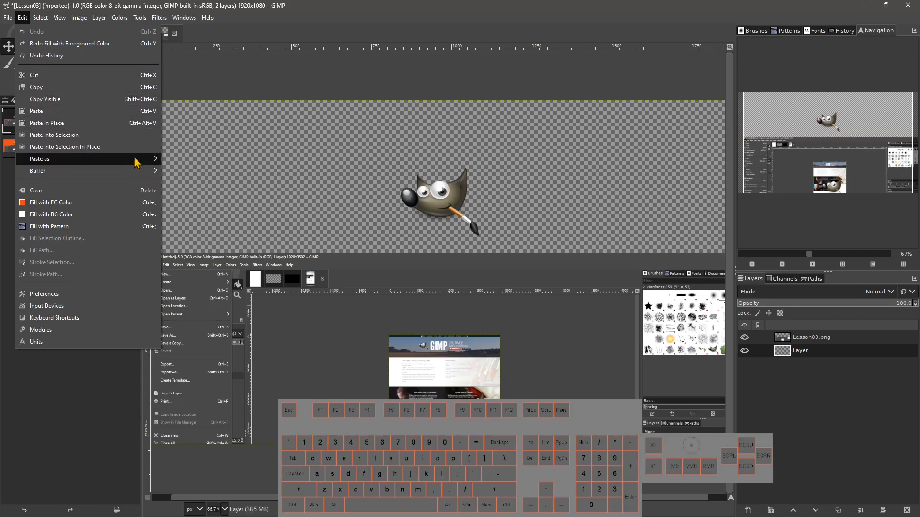
mouse_move(134, 161)
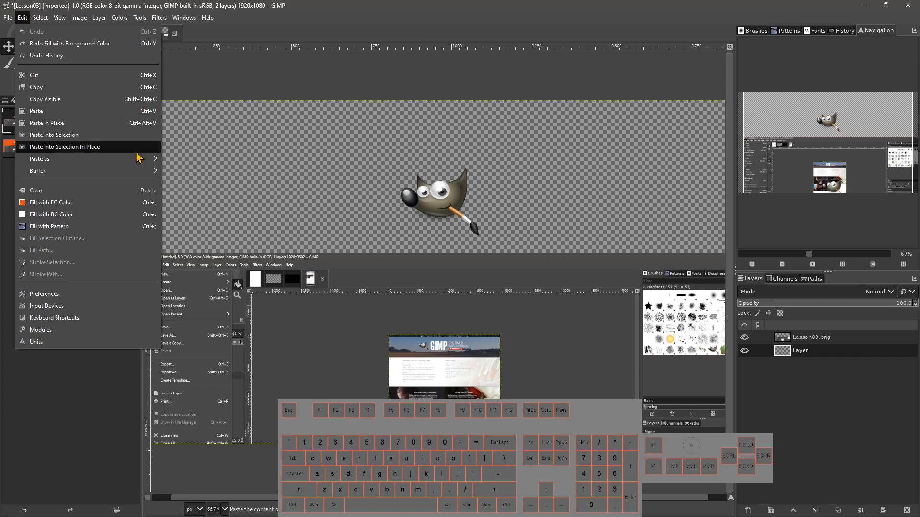
left_click(279, 39)
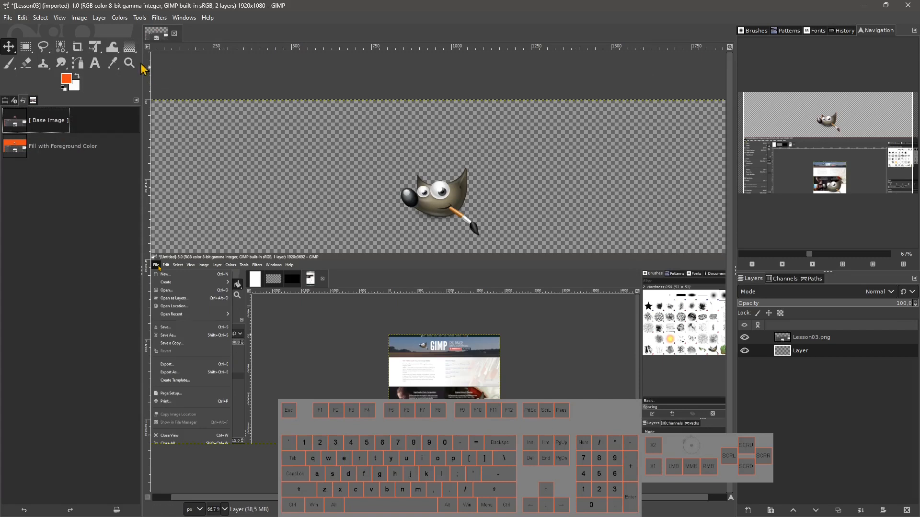
Open the image menu from the canvas corner button and from the canvas context menu.
left_click(148, 48)
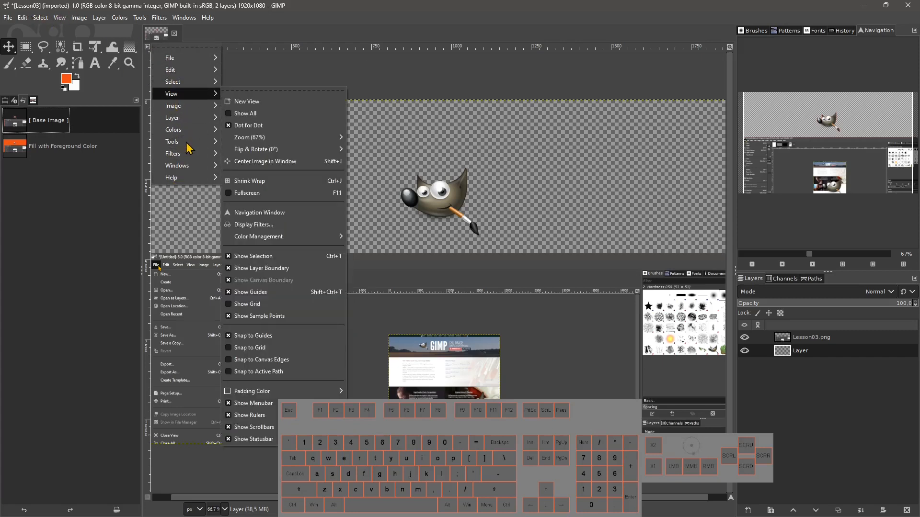
left_click(214, 37)
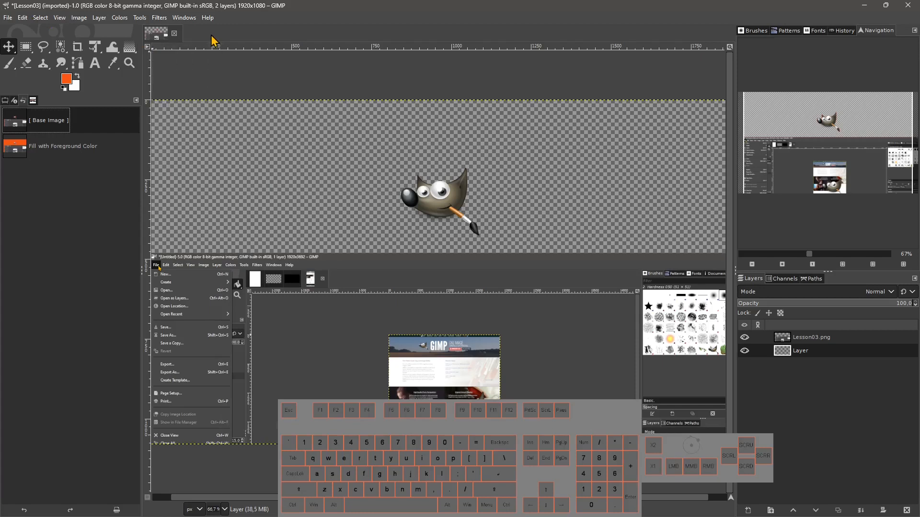
right_click(323, 76)
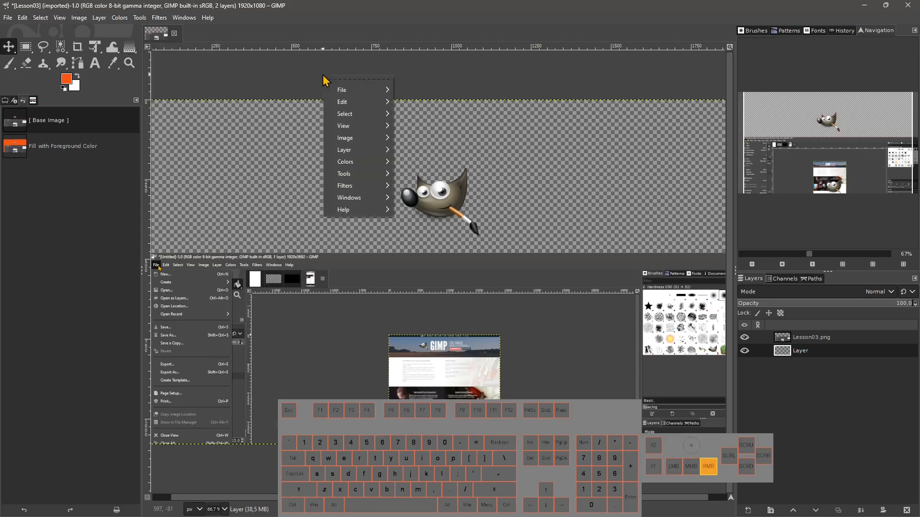
right_click(608, 182)
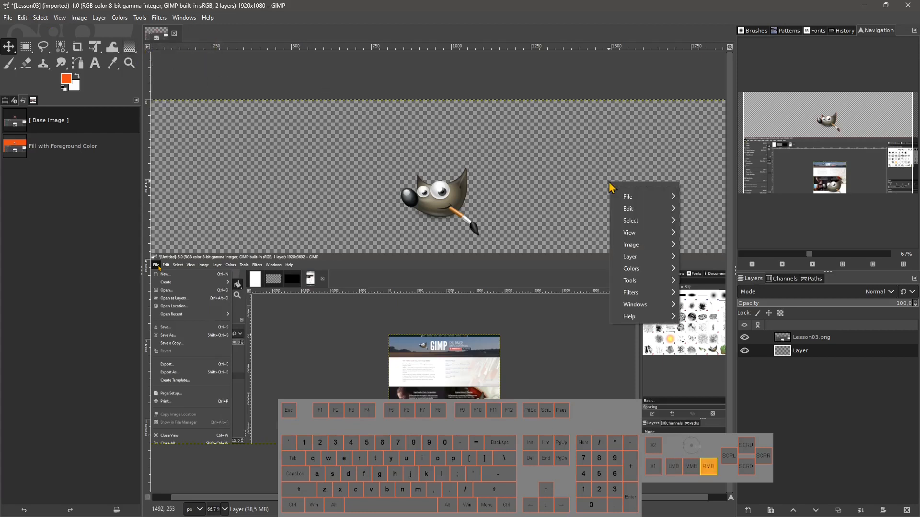
right_click(320, 344)
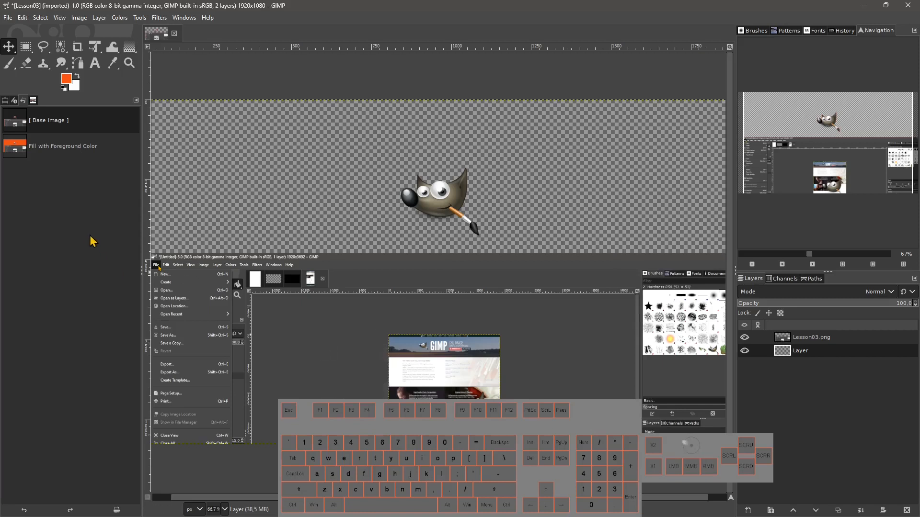
Open the status bar's units list and close it again.
right_click(17, 117)
right_click(399, 151)
right_click(261, 79)
left_click(190, 512)
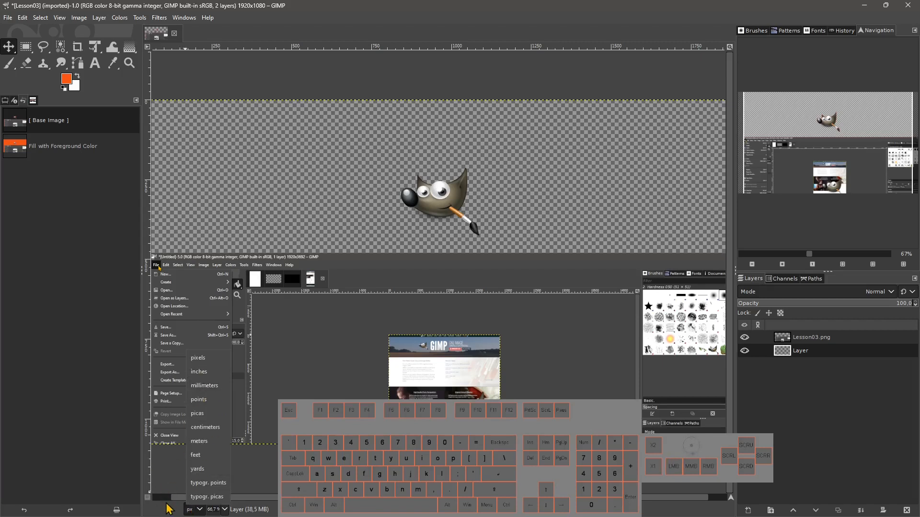
left_click(168, 508)
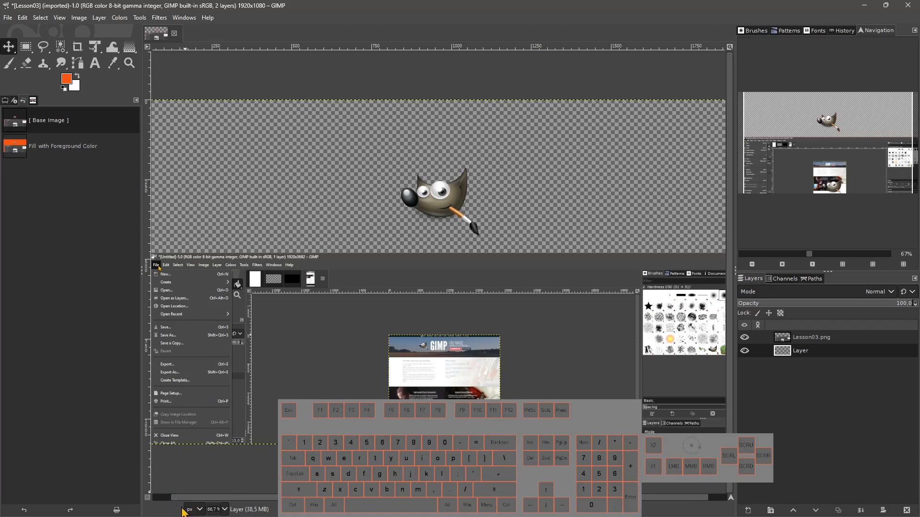
Set the view zoom to 100%, then to 66.7%.
left_click(224, 509)
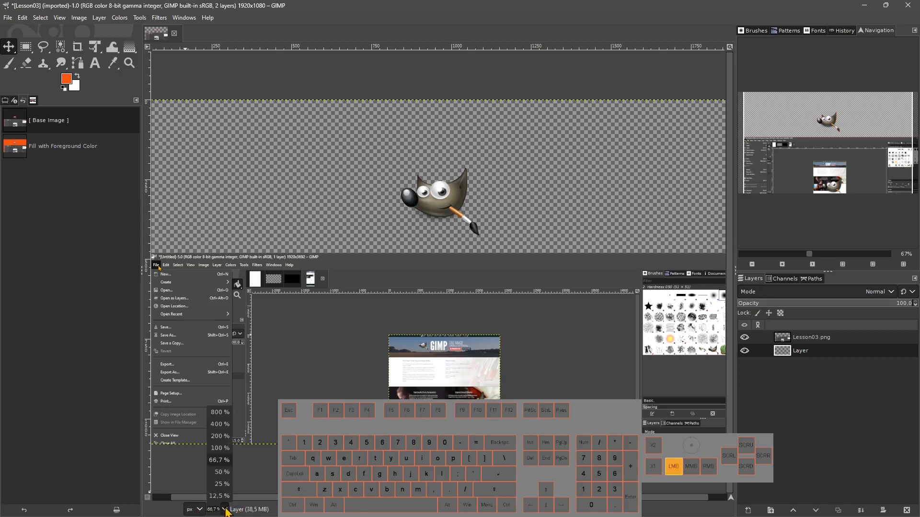
left_click(217, 450)
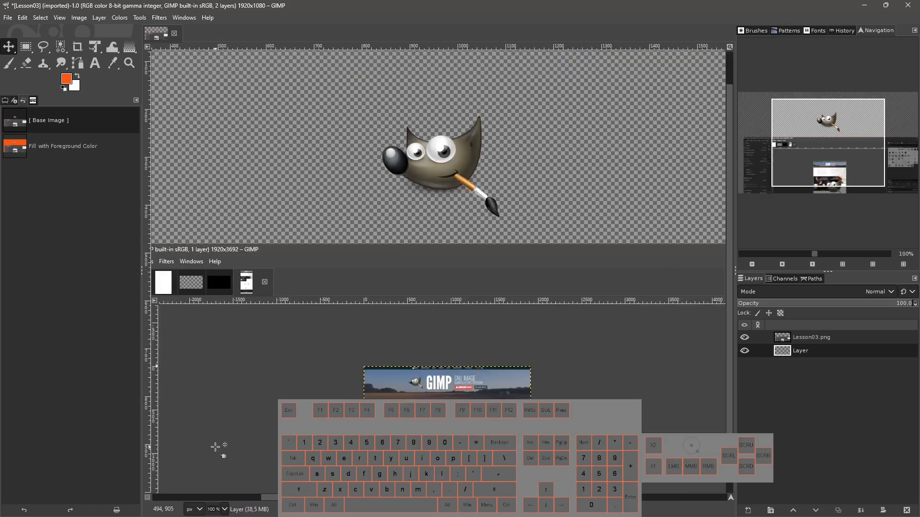
left_click(223, 510)
left_click(220, 476)
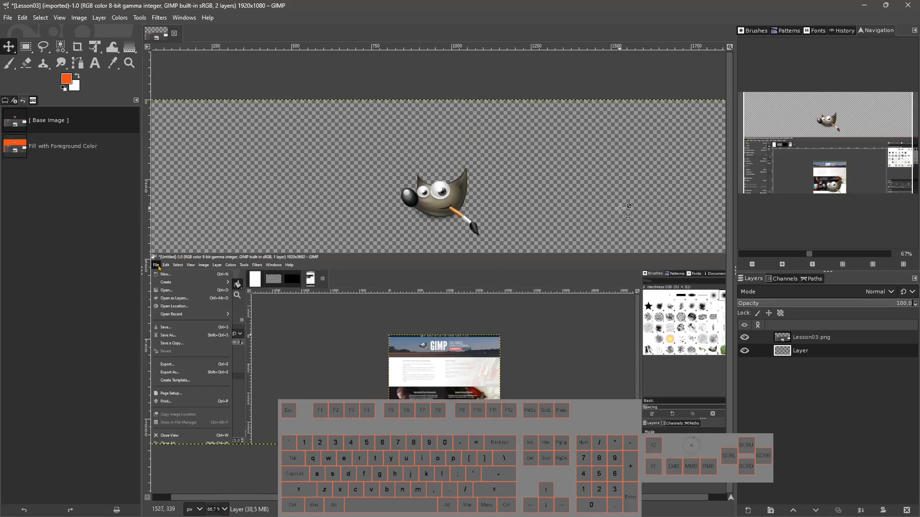
Toggle the 'Zoom image when window size changes' option on and off, then set the view zoom to 50%.
left_click(730, 48)
left_click(729, 47)
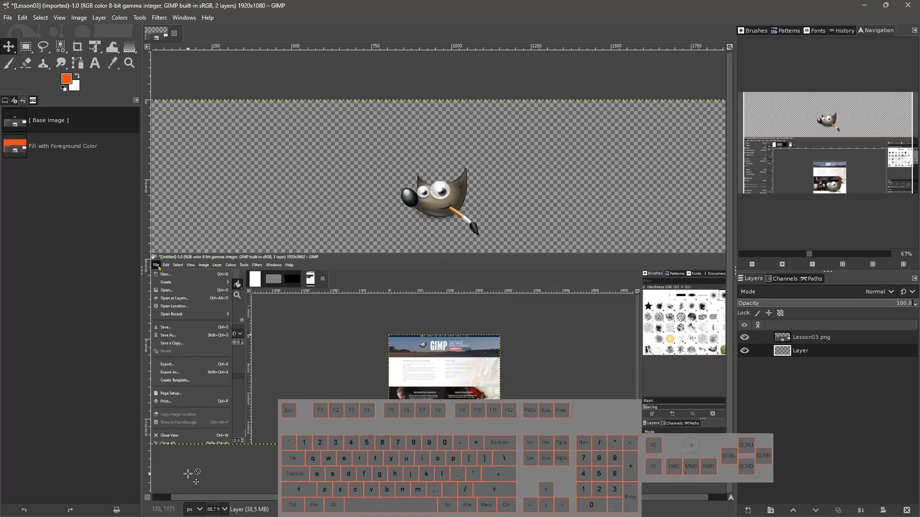
left_click(224, 510)
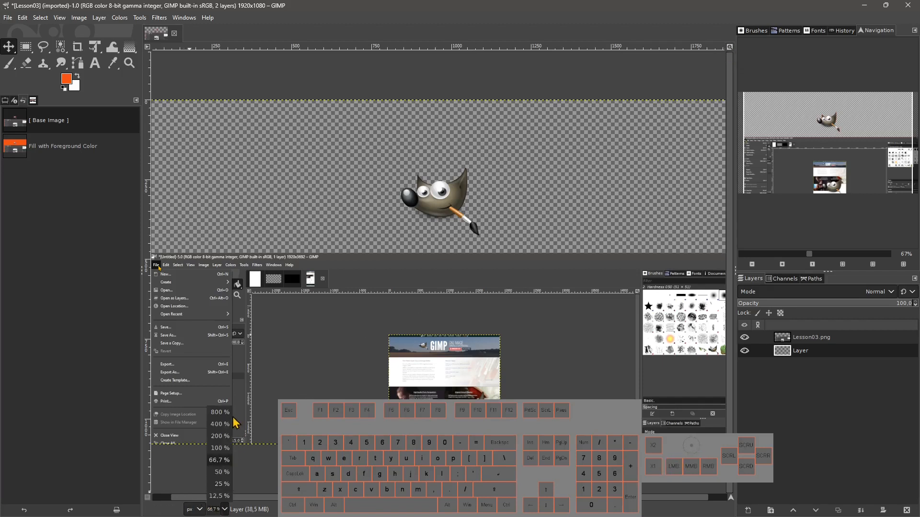
left_click(220, 472)
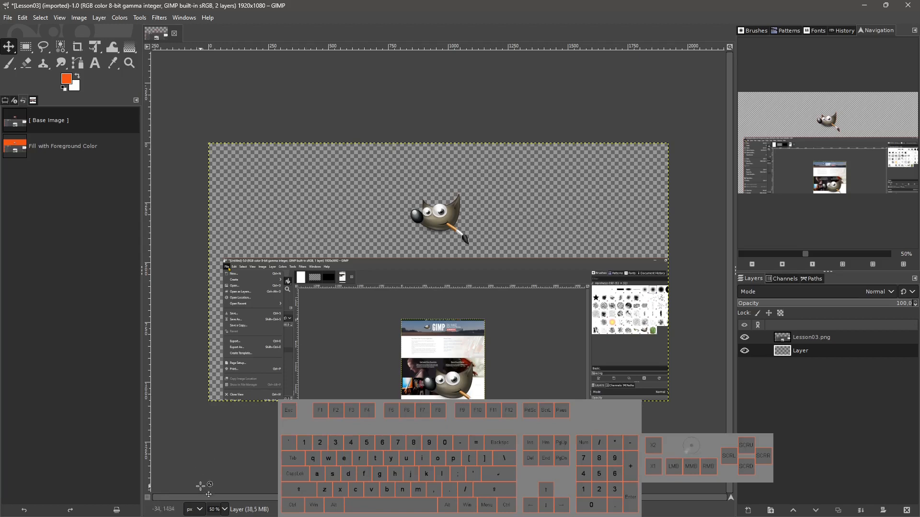
Switch the 'Zoom image when window size changes' option on and off again.
left_click(729, 48)
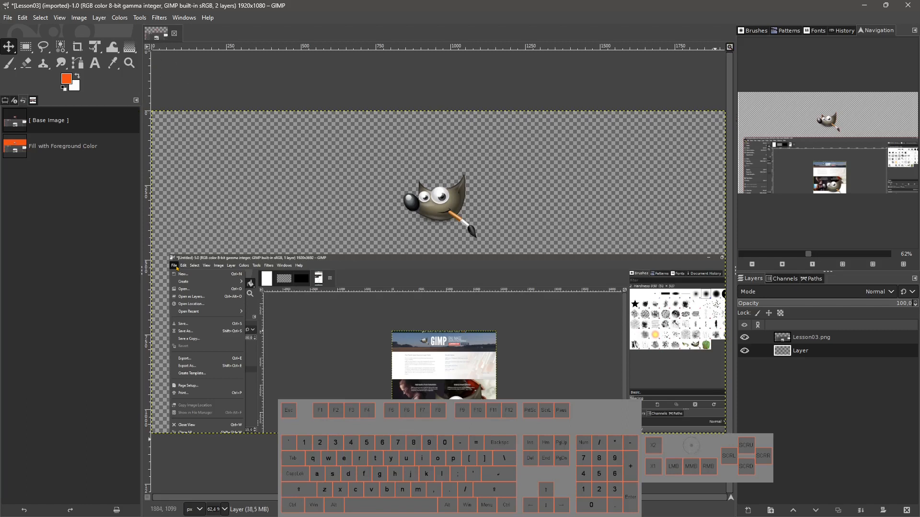
left_click(730, 48)
left_click(730, 48)
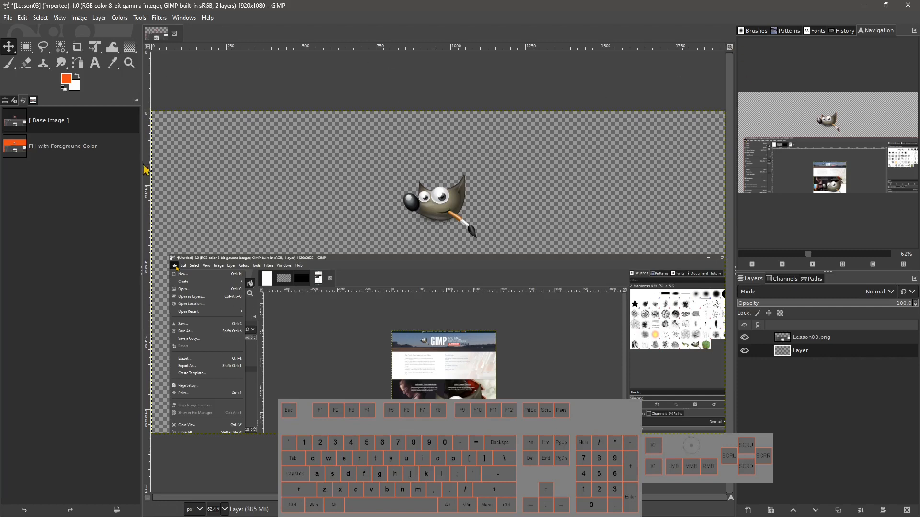
Enable Quick Mask and revert it to the Base Image history state, then enable it again and undo it.
left_click(147, 498)
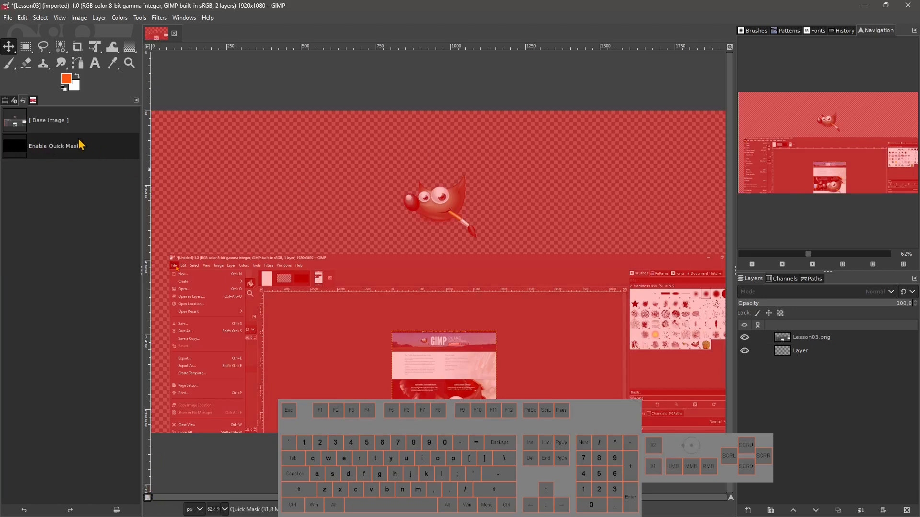
left_click(48, 126)
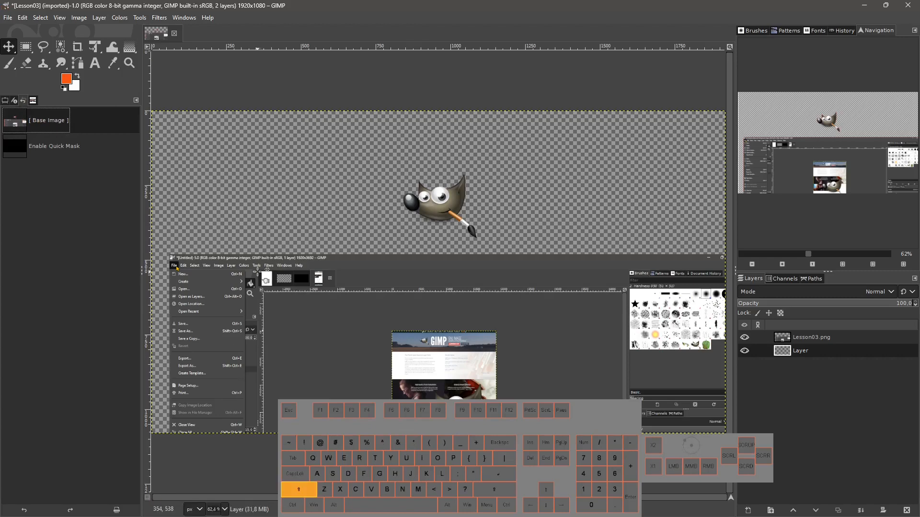
key("shift+q")
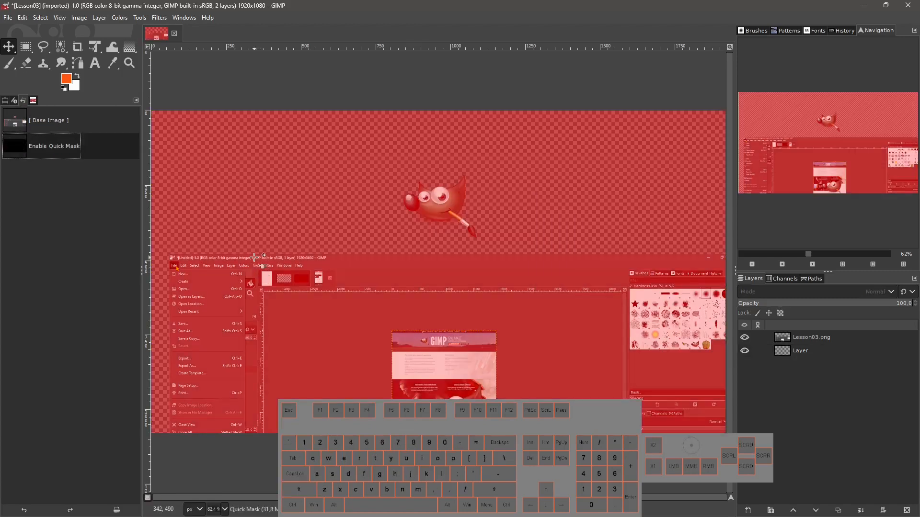
key("ctrl+z")
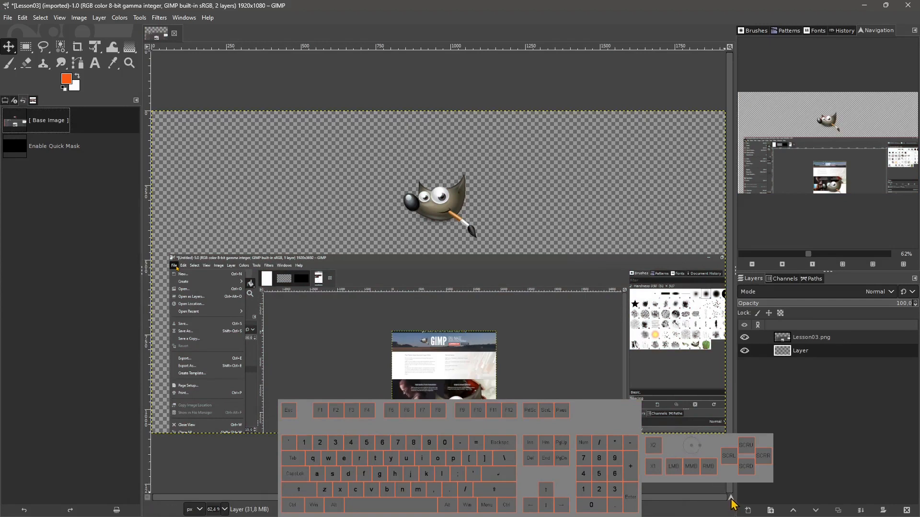
Zoom the view in and out repeatedly on the canvas.
mouse_move(730, 498)
left_mouse_down()
mouse_move(731, 507)
mouse_move(679, 498)
mouse_move(747, 506)
mouse_move(729, 497)
left_mouse_up()
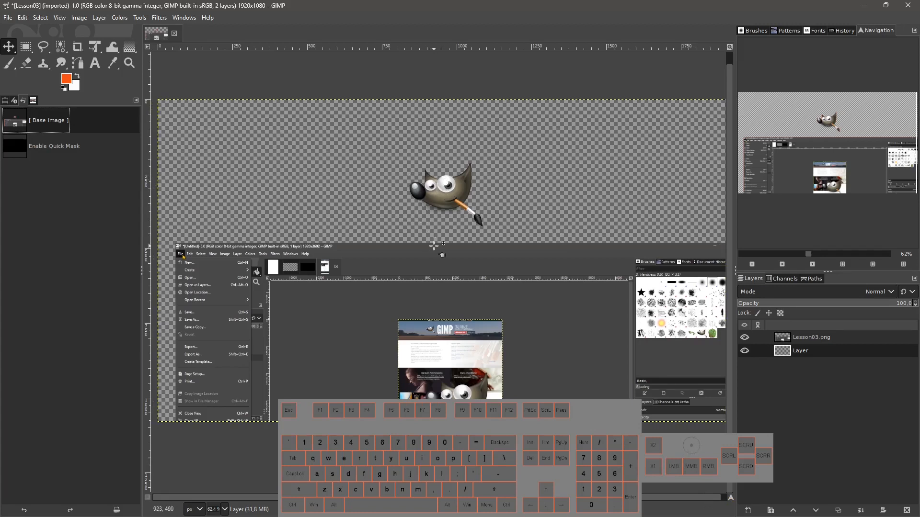
key("ctrl")
scroll(433, 245, "down", 3)
scroll(434, 246, "up", 6)
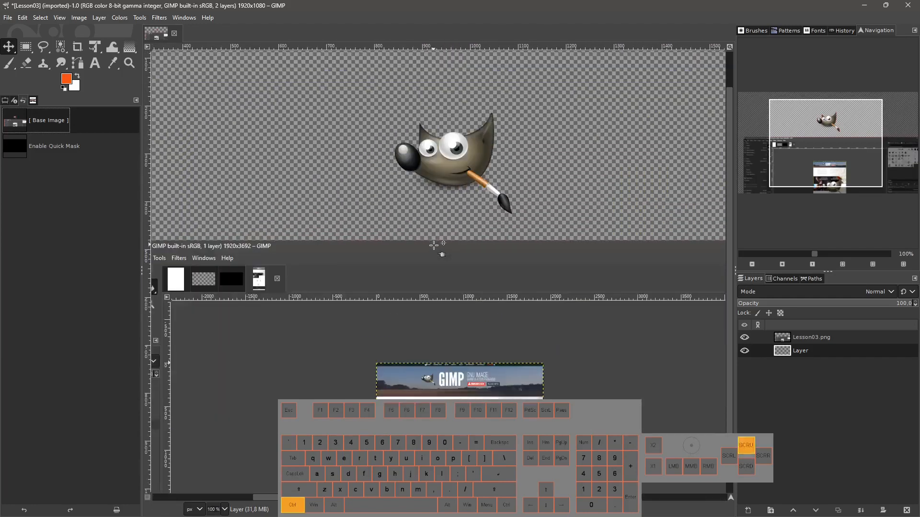
scroll(433, 246, "down", 3)
scroll(433, 245, "up", 3)
scroll(434, 246, "down", 4)
scroll(434, 245, "up", 4)
scroll(433, 245, "down", 5)
scroll(434, 245, "up", 3)
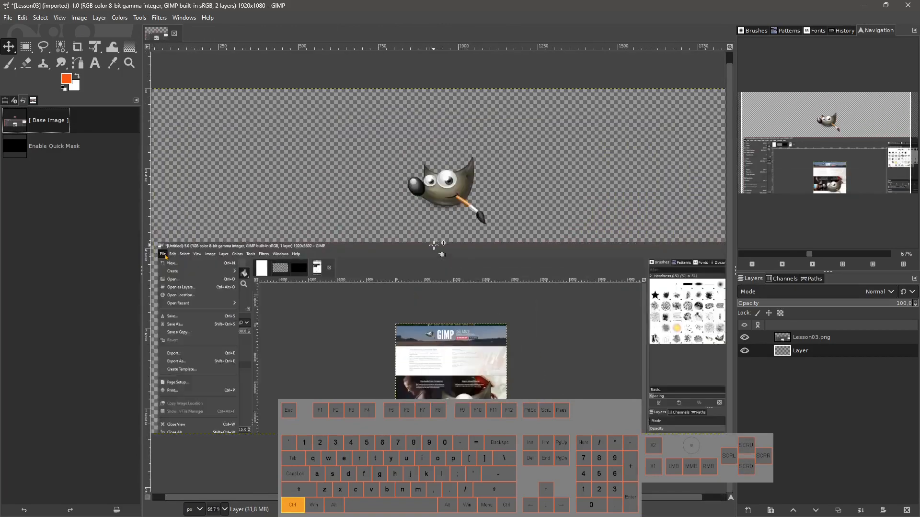
scroll(433, 245, "down", 2)
scroll(434, 245, "up", 1)
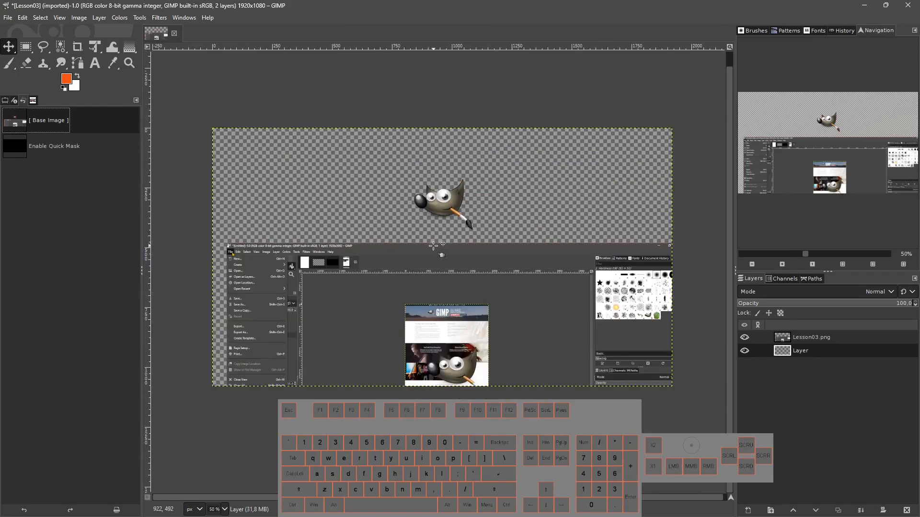
Pan the view vertically and horizontally and set the view zoom to 100%.
left_click_drag(434, 245, 427, 167)
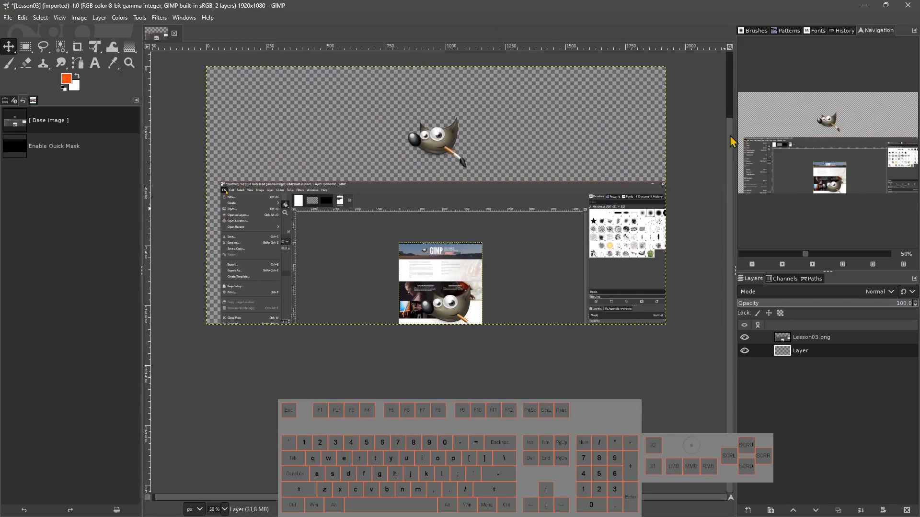
left_click_drag(734, 141, 728, 79)
left_click_drag(730, 126, 732, 74)
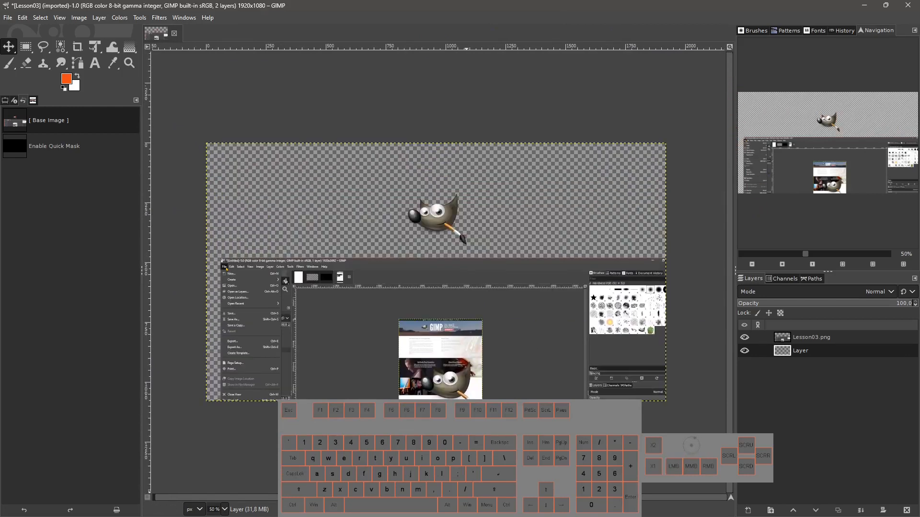
left_click_drag(466, 497, 452, 498)
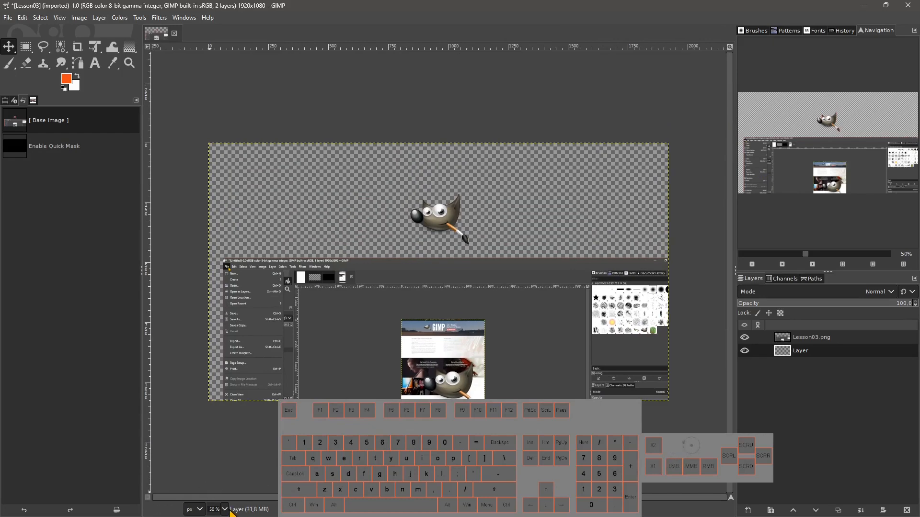
left_click(224, 510)
left_click(231, 436)
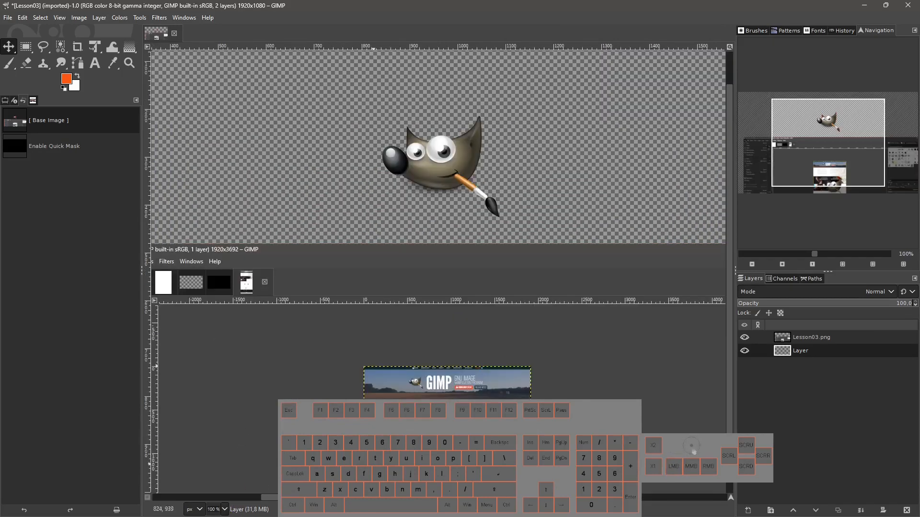
left_click_drag(429, 498, 398, 498)
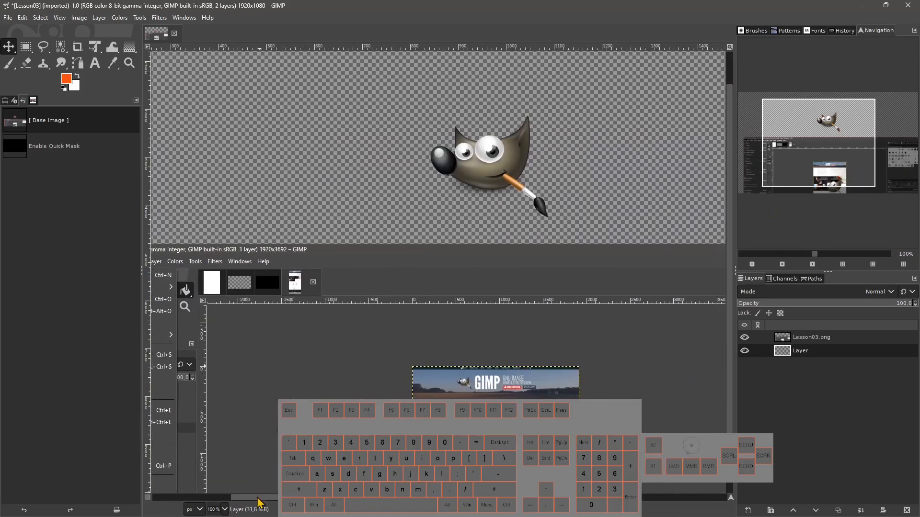
mouse_move(263, 499)
left_mouse_down()
mouse_move(157, 508)
mouse_move(160, 499)
mouse_move(438, 498)
mouse_move(139, 495)
mouse_move(272, 505)
left_mouse_up()
left_click_drag(729, 351, 729, 330)
left_click_drag(729, 84, 733, 60)
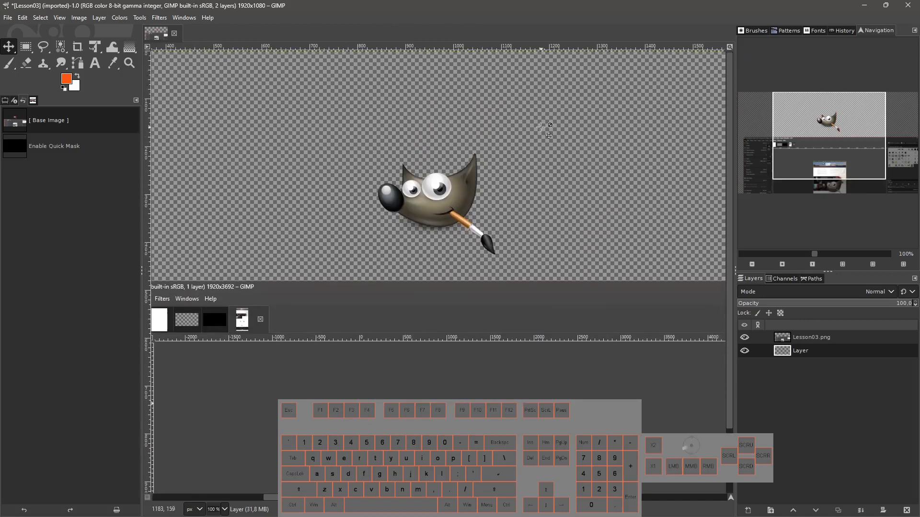
Scroll the view up, down, left and right across the image.
scroll(362, 274, "down", 3)
scroll(363, 276, "up", 3)
scroll(364, 277, "down", 3)
scroll(364, 277, "up", 3)
scroll(432, 174, "down", 2)
scroll(432, 173, "up", 2)
scroll(432, 173, "down", 2)
scroll(433, 180, "up", 2)
scroll(421, 247, "right", 4)
scroll(420, 246, "left", 8)
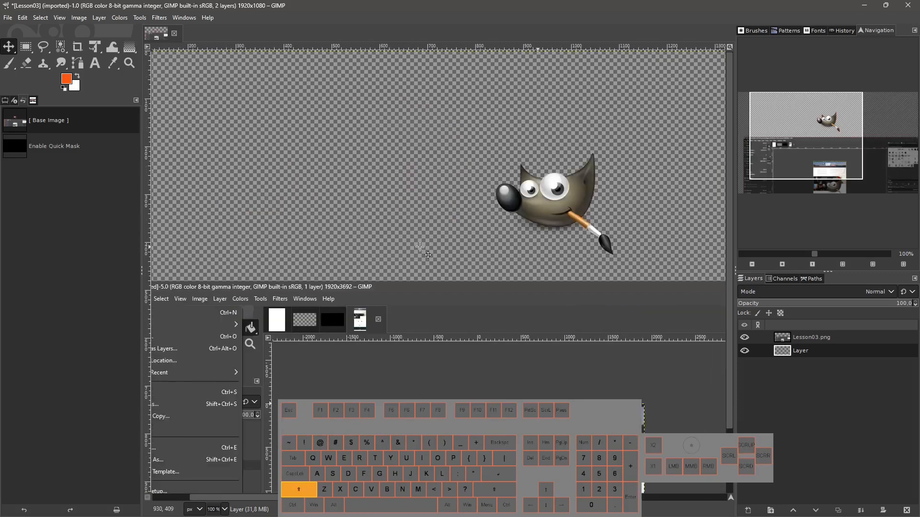
scroll(420, 246, "left", 1)
scroll(420, 247, "right", 5)
scroll(420, 246, "left", 5)
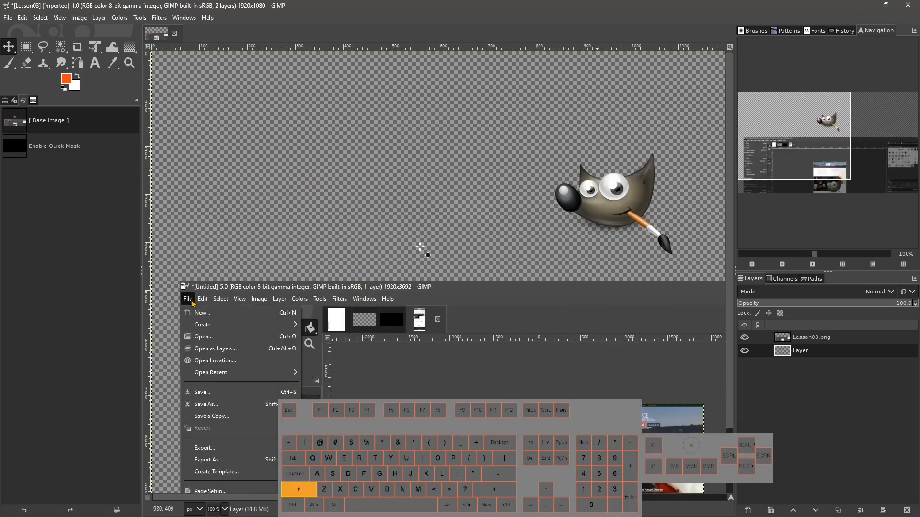
scroll(420, 247, "right", 5)
scroll(420, 247, "left", 5)
scroll(420, 247, "right", 6)
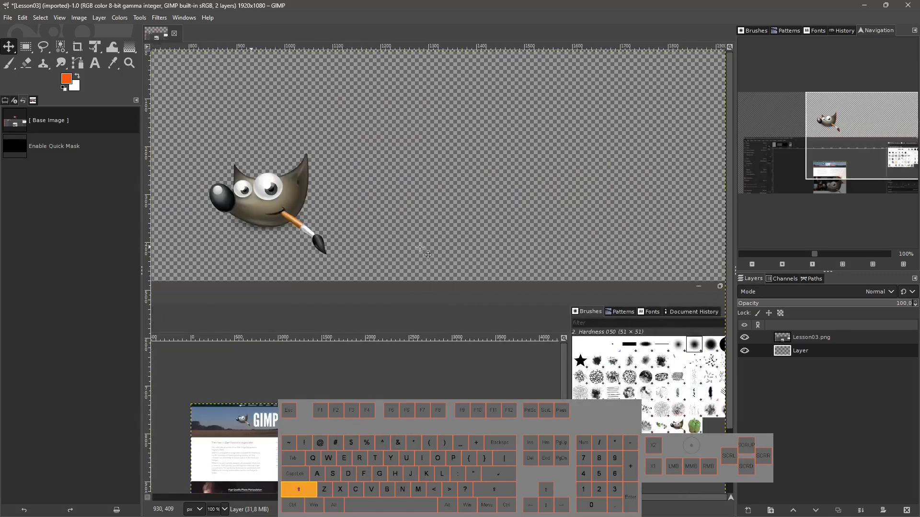
scroll(420, 246, "left", 5)
scroll(420, 246, "right", 4)
scroll(420, 247, "left", 4)
scroll(420, 247, "right", 4)
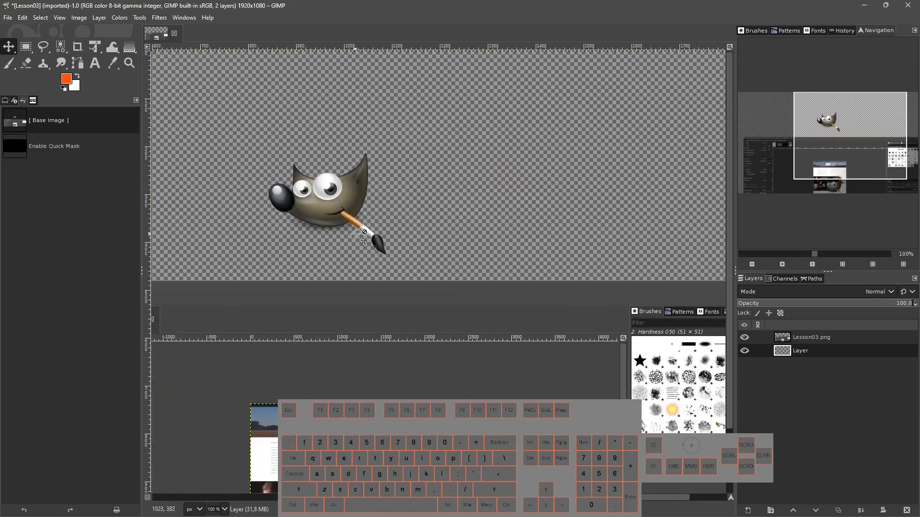
Zoom the view out and back in, then reset the view zoom to 100%.
key("ctrl")
scroll(337, 230, "down", 4)
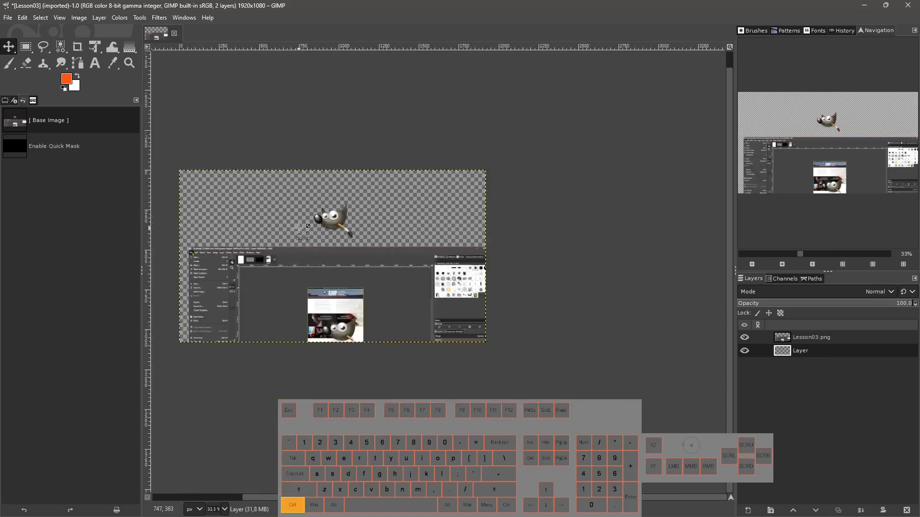
scroll(316, 229, "up", 2)
scroll(299, 228, "down", 2)
scroll(293, 230, "up", 1)
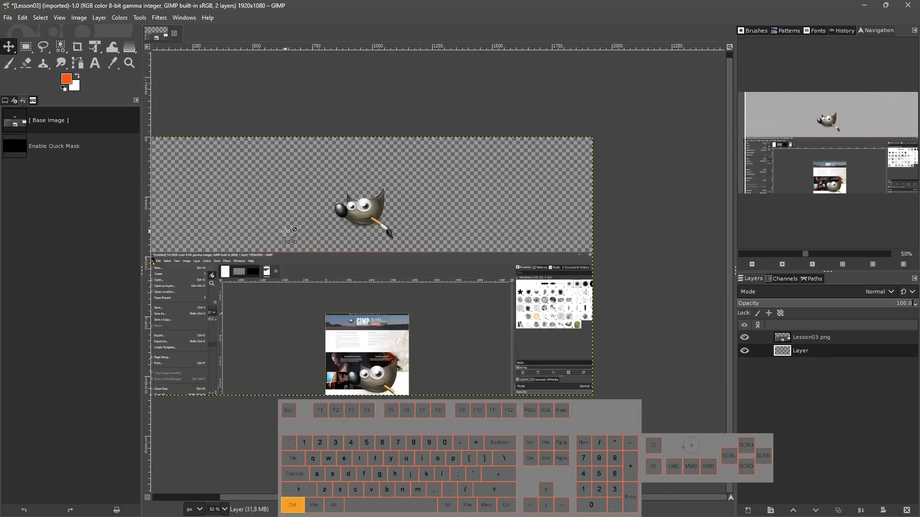
key("shift")
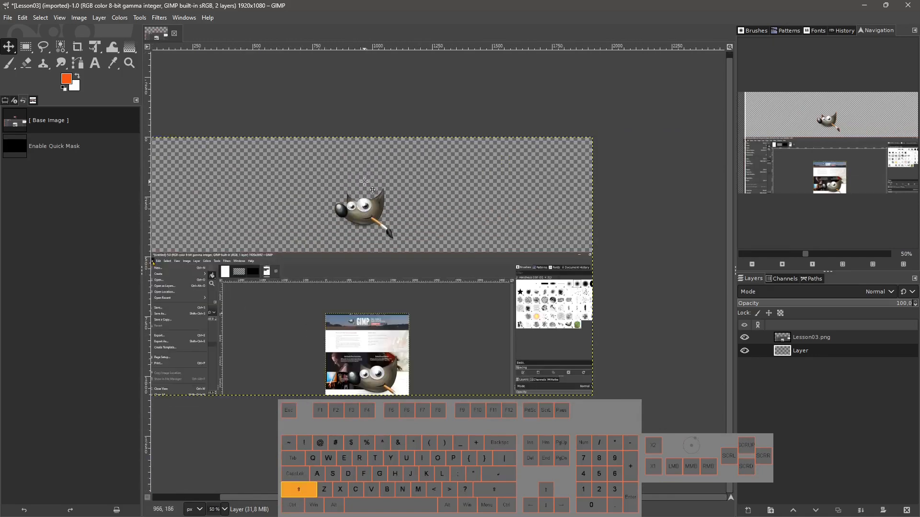
scroll(364, 182, "left", 3)
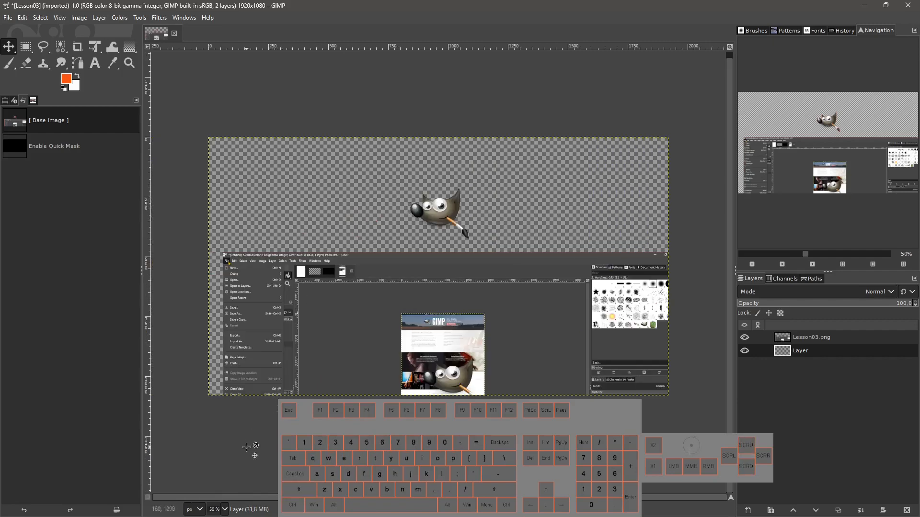
left_click(224, 509)
left_click(231, 446)
Scroll the view left and right across the image.
key("shift")
scroll(387, 192, "left", 4)
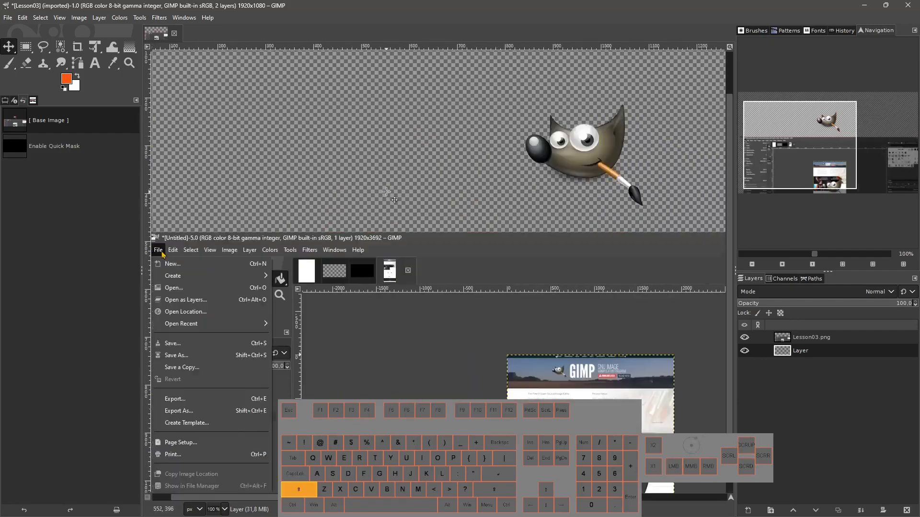
scroll(386, 192, "right", 3)
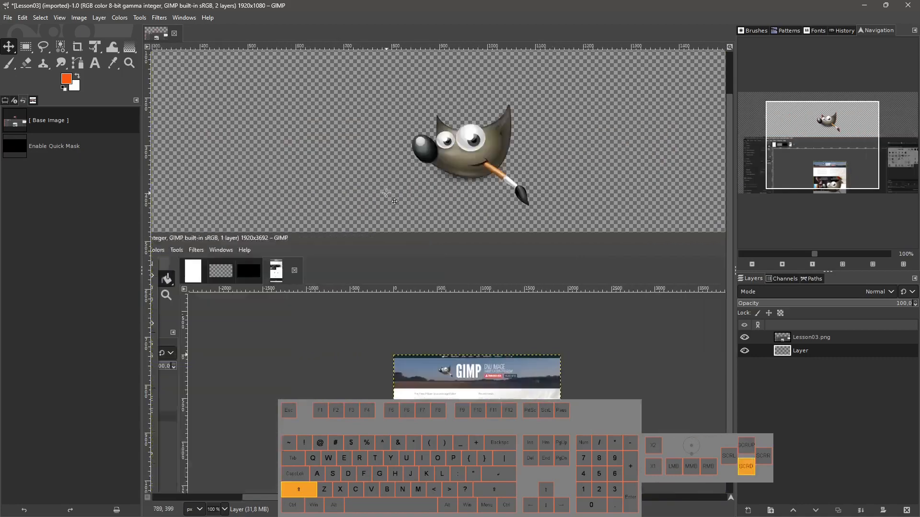
scroll(386, 193, "left", 2)
scroll(386, 194, "right", 7)
scroll(385, 194, "left", 7)
scroll(384, 196, "right", 4)
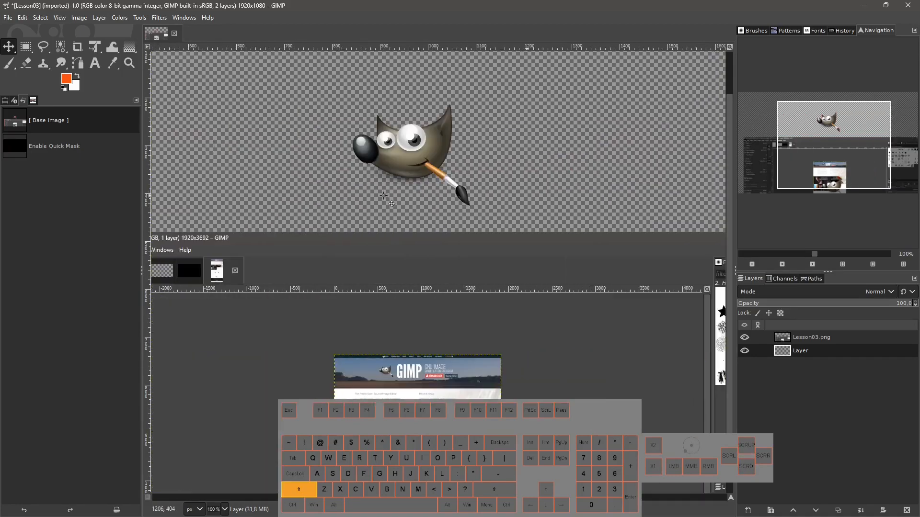
Rotate the canvas view to about 353°.
key("ctrl")
middle_click(412, 200, "ctrl")
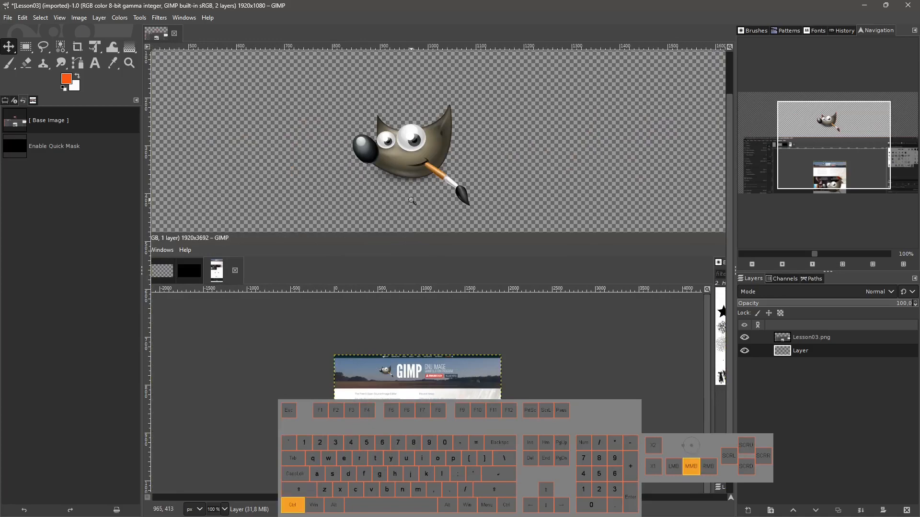
left_click_drag(413, 200, 425, 220)
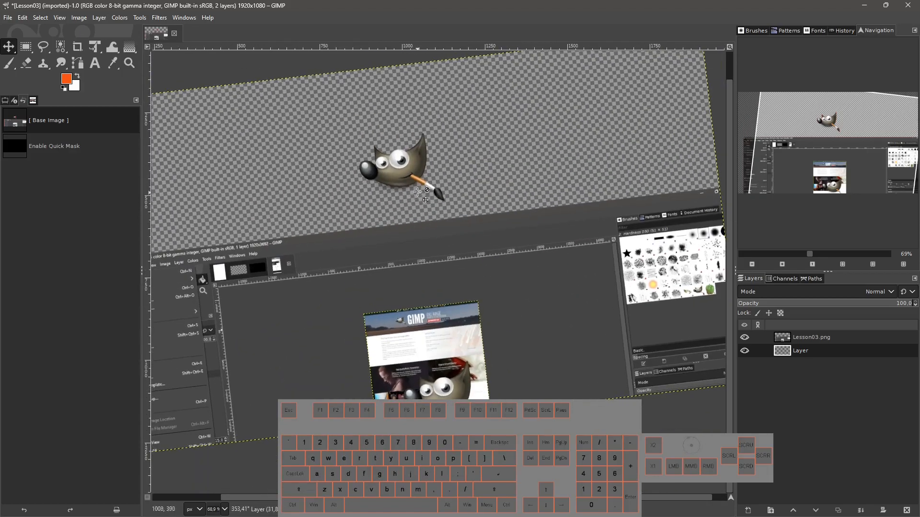
Reset the canvas view rotation to 0° through the Rotate View dialog.
scroll(448, 238, "down", 2, "ctrl")
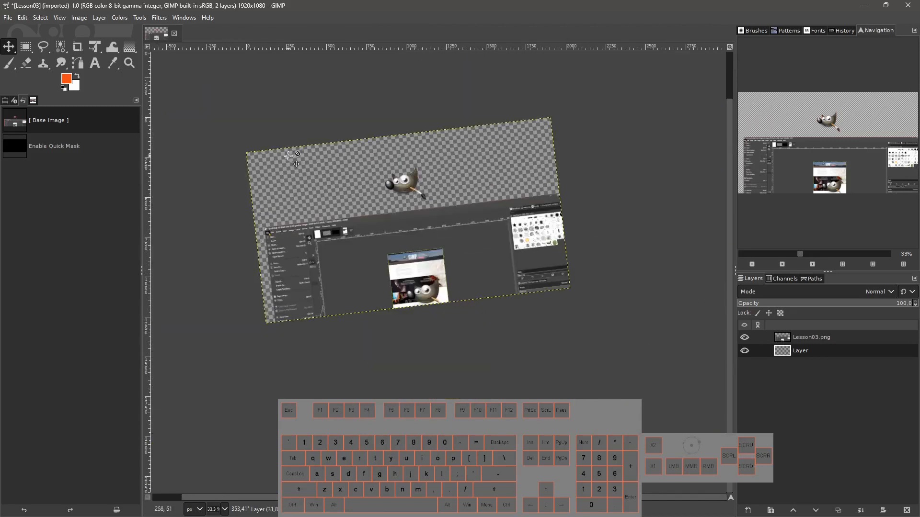
scroll(289, 156, "up", 2, "ctrl")
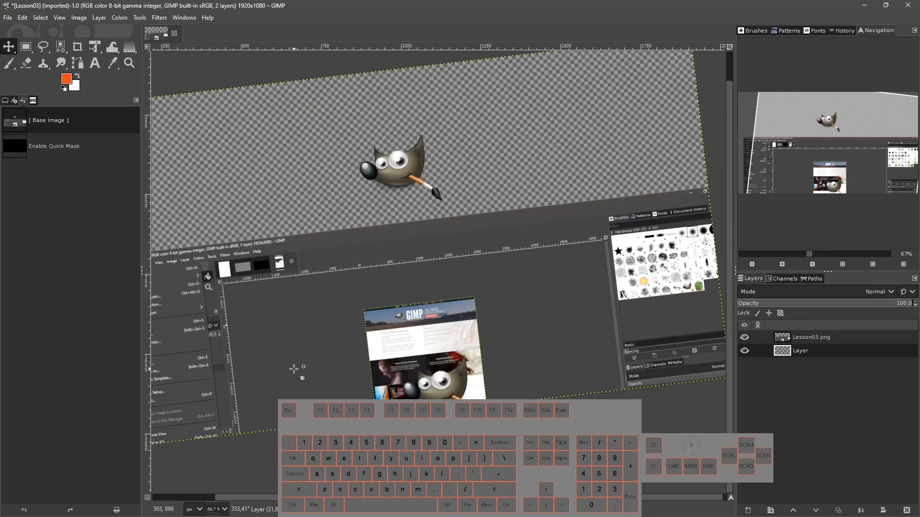
left_click(239, 509)
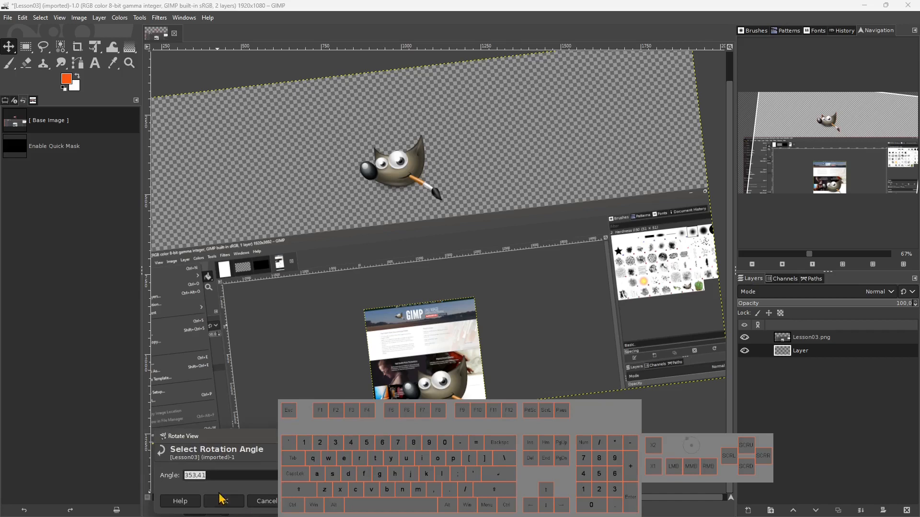
left_click(221, 476)
double_click(190, 475)
mouse_move(330, 475)
left_mouse_down()
mouse_move(322, 469)
mouse_move(321, 482)
mouse_move(331, 477)
left_mouse_up()
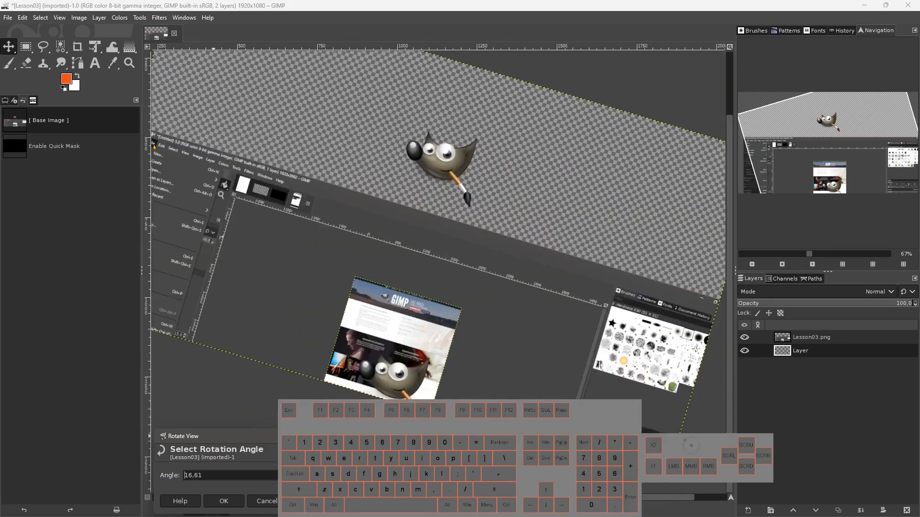
left_click(311, 501)
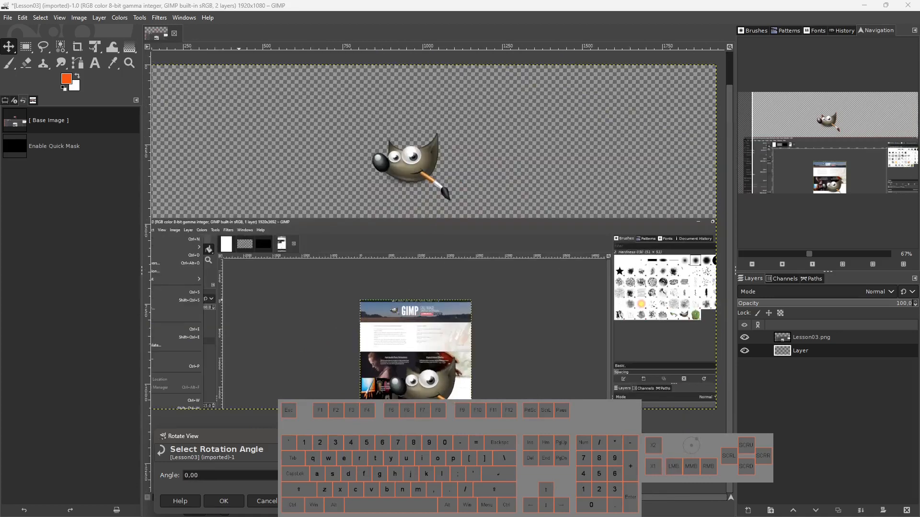
left_click_drag(280, 449, 174, 312)
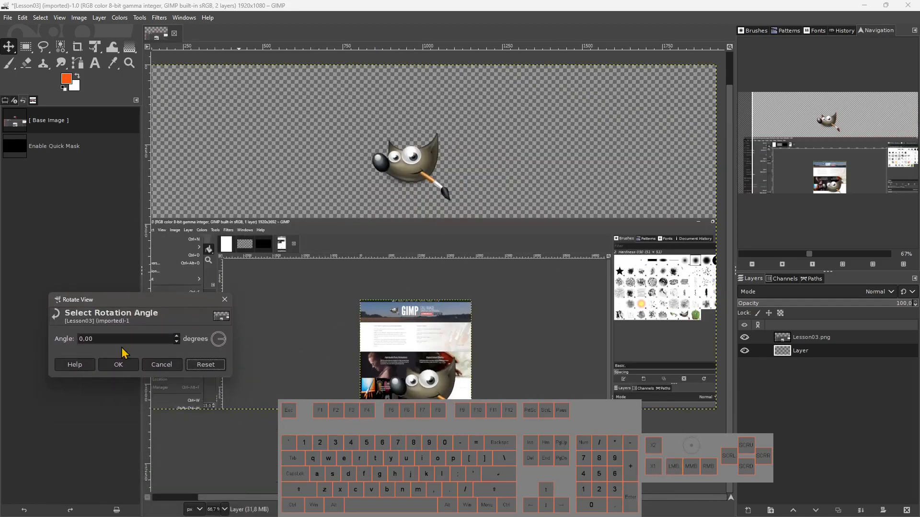
left_click(118, 365)
Rotate the canvas view freehand to about 353°, then reset it to 0° in the Rotate View dialog.
key("shift")
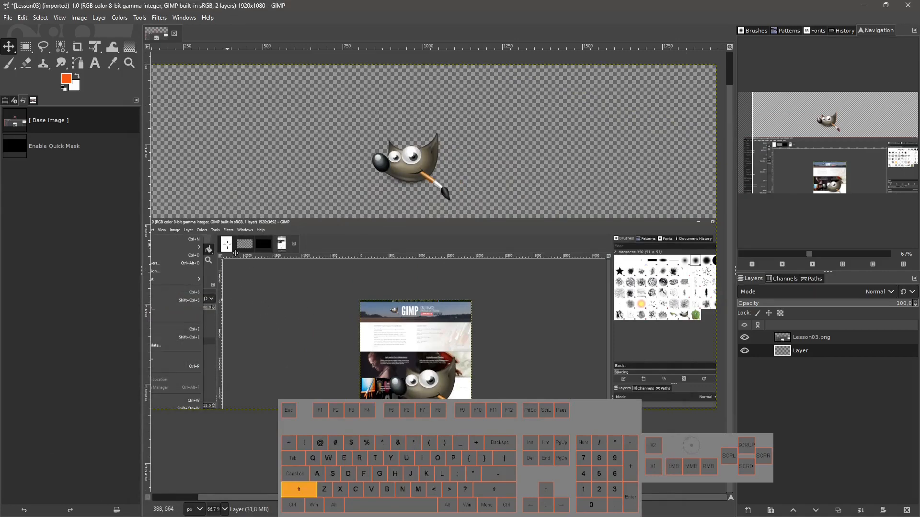
left_click_drag(256, 252, 209, 286, "shift")
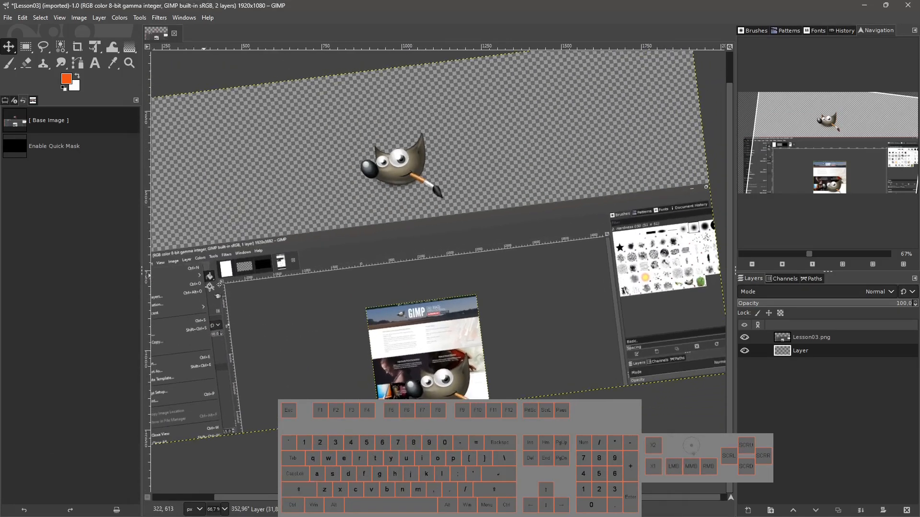
left_click(235, 509)
left_click_drag(254, 444, 175, 144)
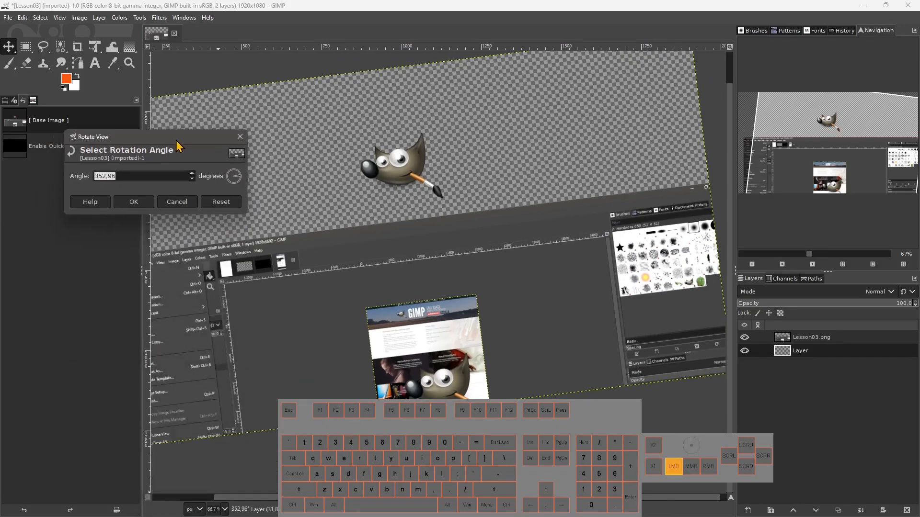
mouse_move(231, 178)
left_mouse_down()
mouse_move(241, 183)
mouse_move(228, 177)
left_mouse_up()
left_click(221, 201)
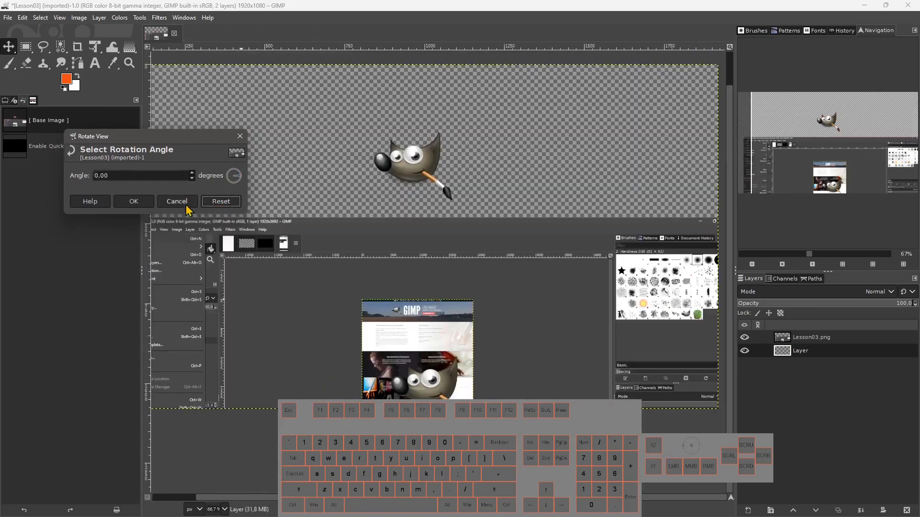
left_click(136, 202)
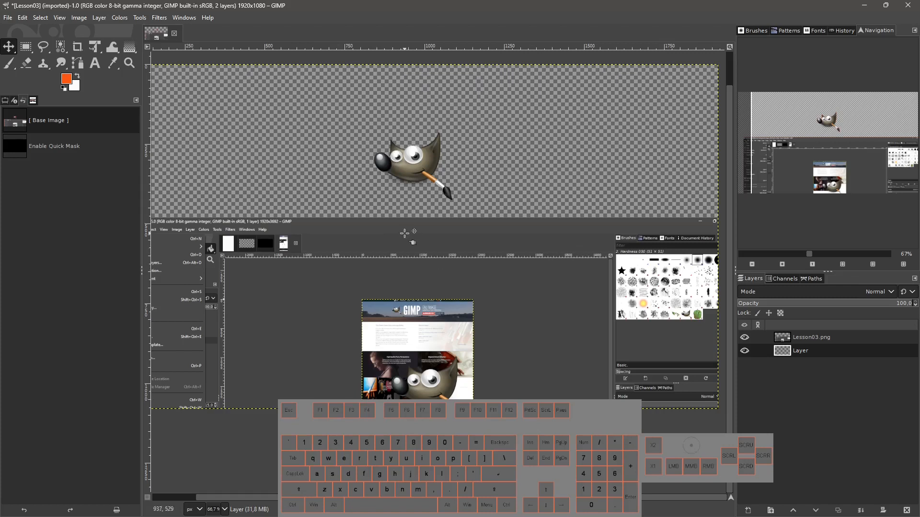
Step the view zoom through 100%, 200%, 400%, 800% and 1600% with the zoom shortcuts.
key("1")
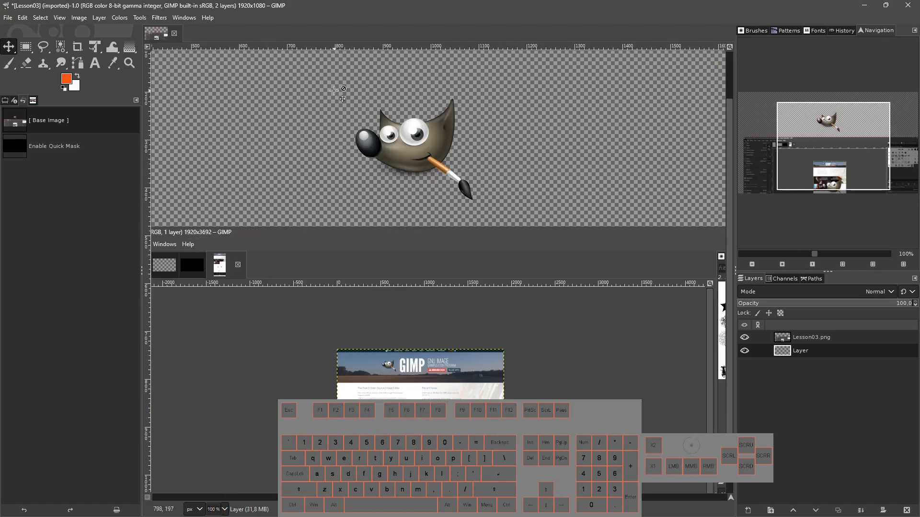
key("2")
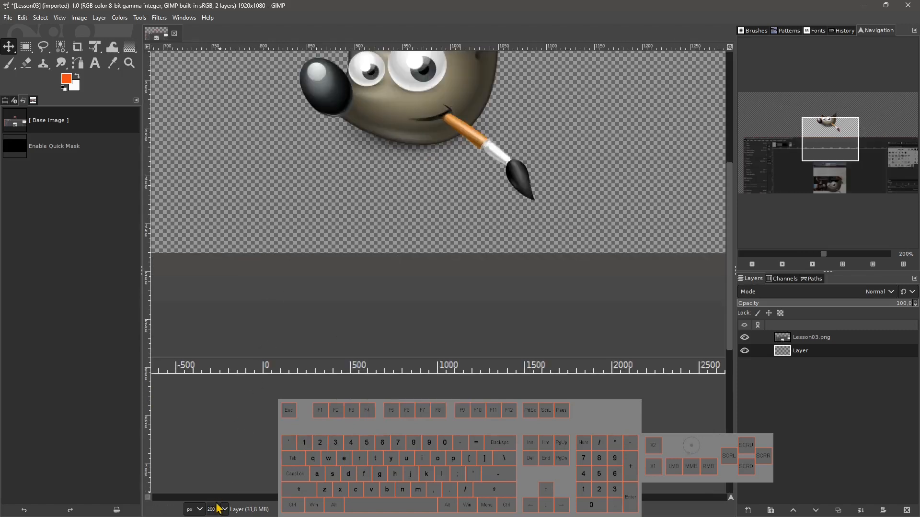
key("3")
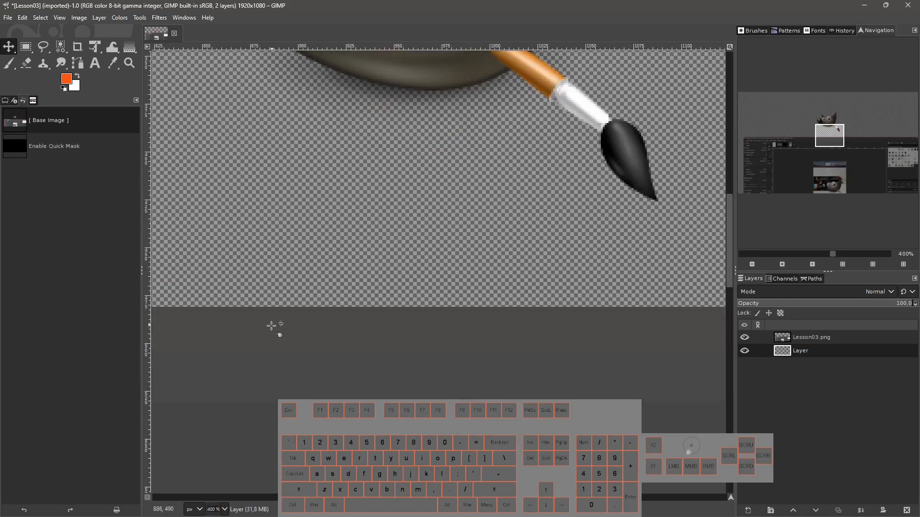
key("4")
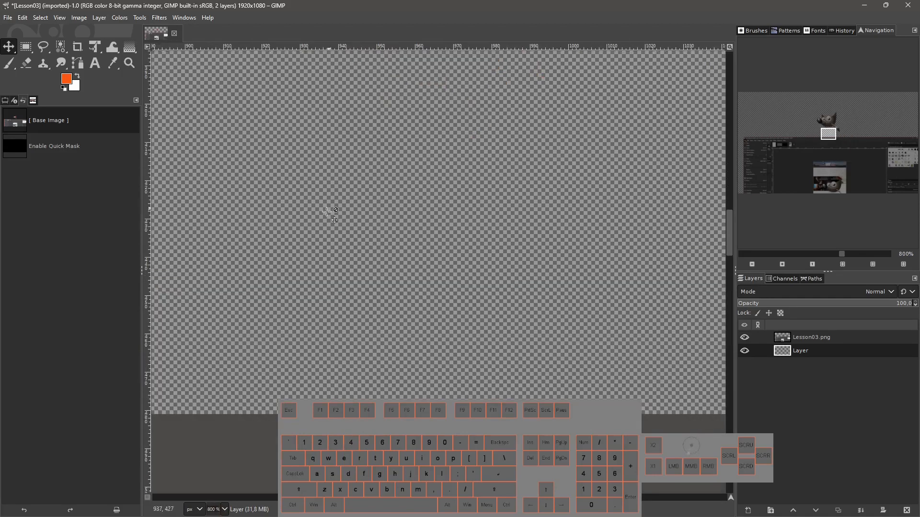
key("5")
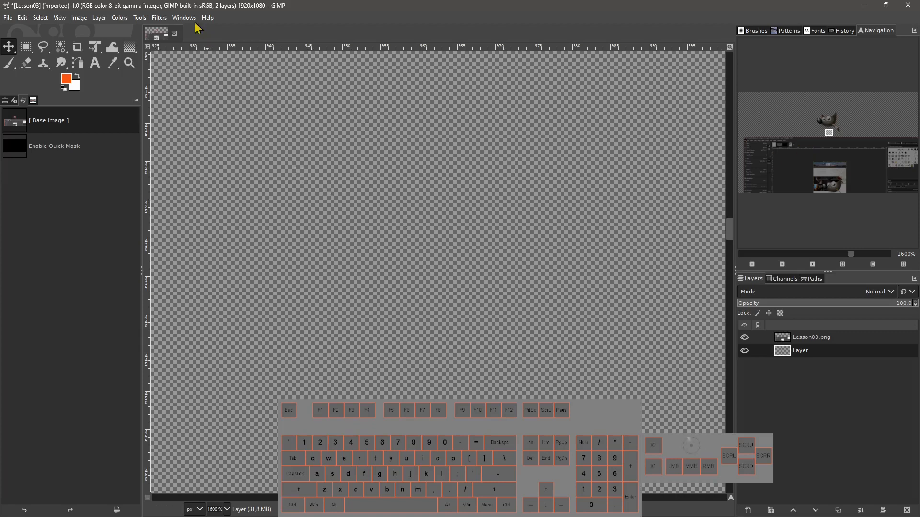
Open the Navigation dockable dialog.
left_click(181, 18)
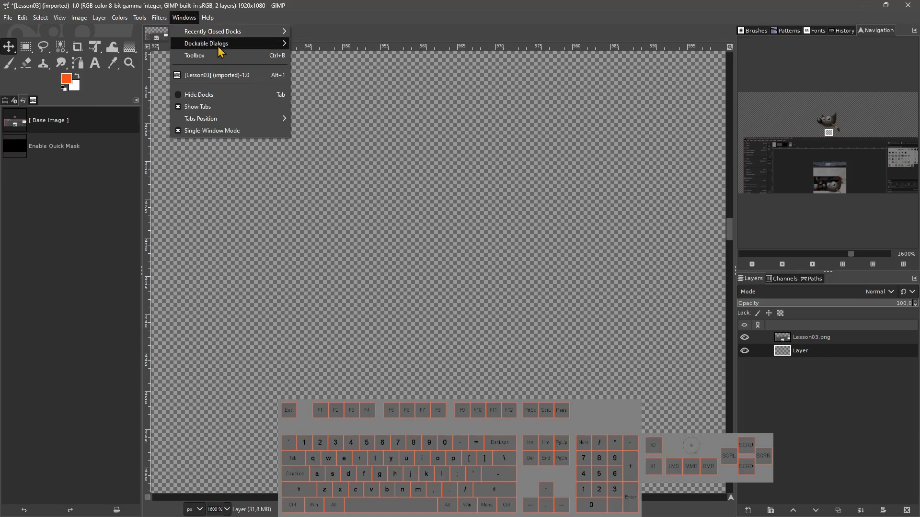
mouse_move(193, 48)
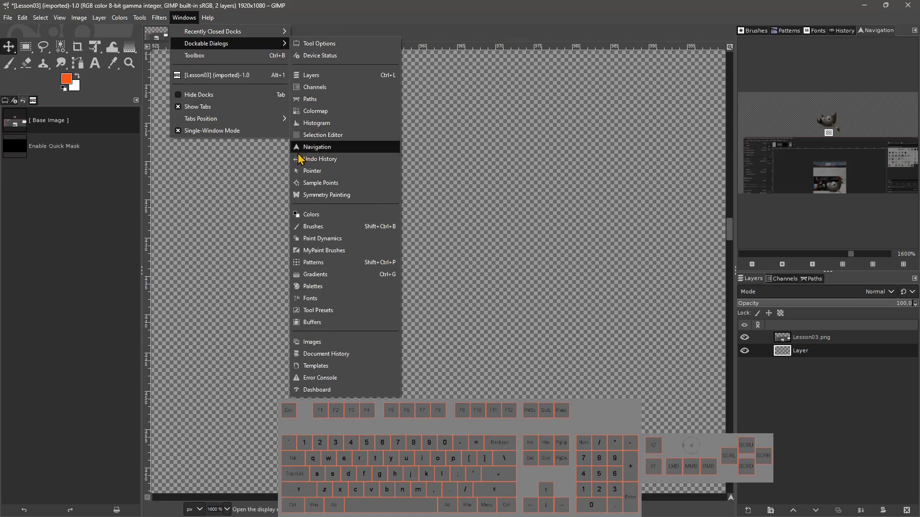
left_click(310, 149)
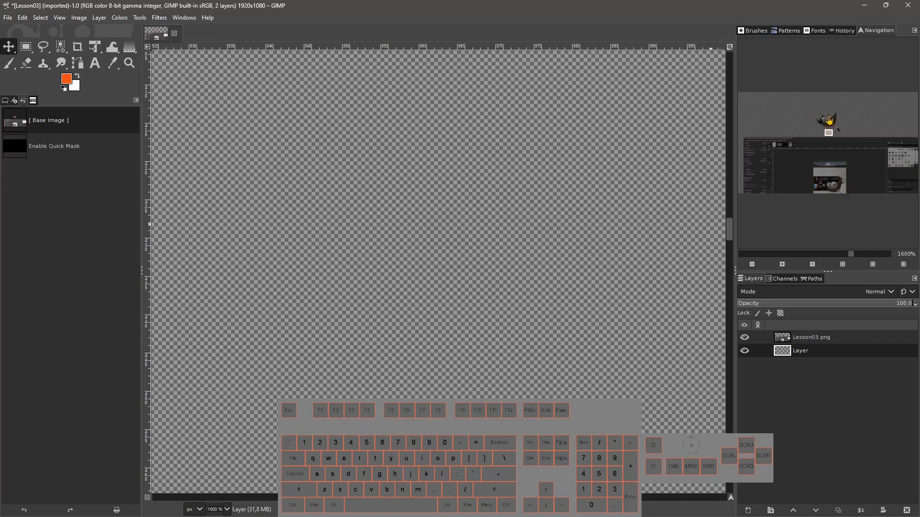
Pan the 1600% view around Wilber's eye using the navigation preview.
left_click_drag(828, 133, 830, 119)
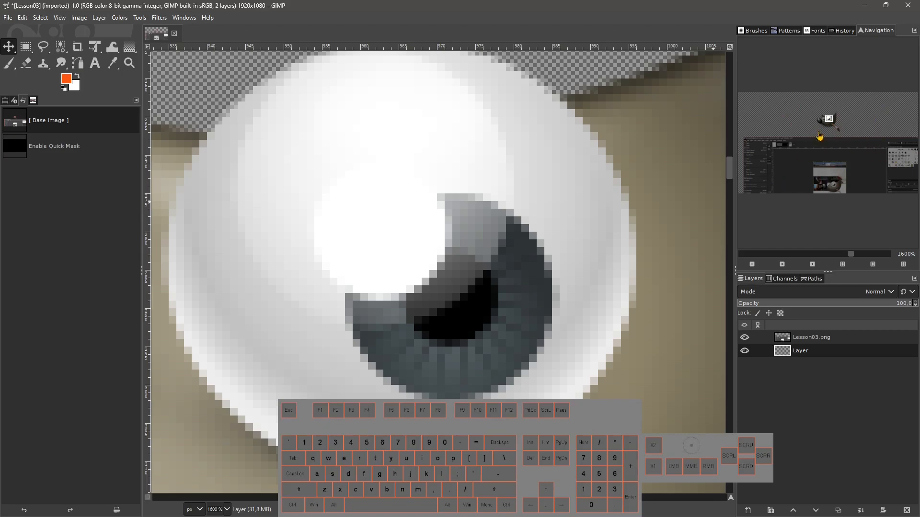
mouse_move(828, 120)
left_mouse_down()
mouse_move(832, 186)
mouse_move(829, 119)
left_mouse_up()
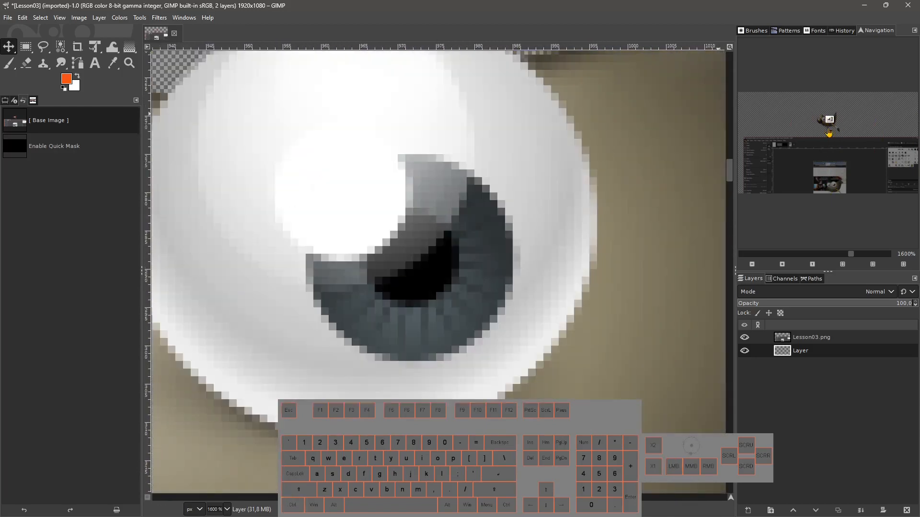
left_click_drag(827, 129, 829, 123)
mouse_move(825, 116)
left_mouse_down()
mouse_move(832, 135)
mouse_move(776, 116)
mouse_move(828, 119)
left_mouse_up()
Lower the navigation zoom slider to about 364%, panning the view onto Wilber's head.
mouse_move(852, 255)
left_mouse_down()
mouse_move(823, 257)
mouse_move(838, 259)
left_mouse_up()
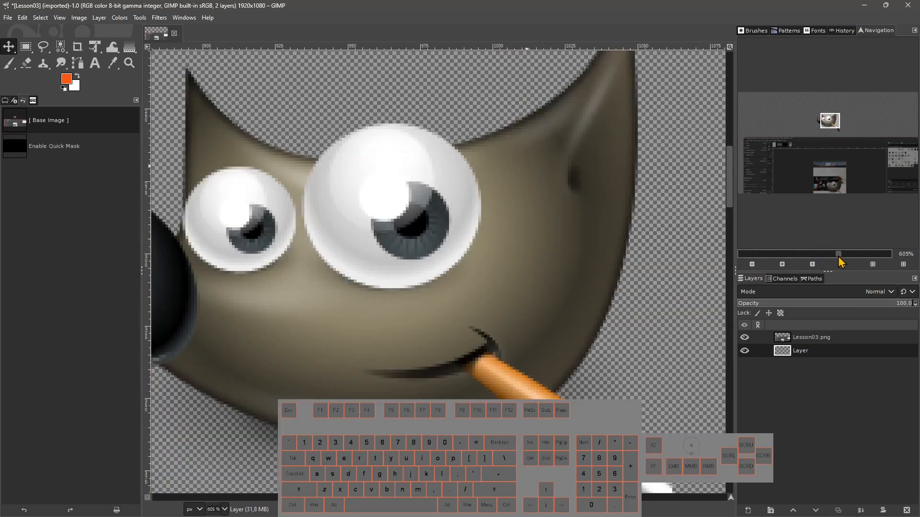
left_click_drag(836, 118, 829, 136)
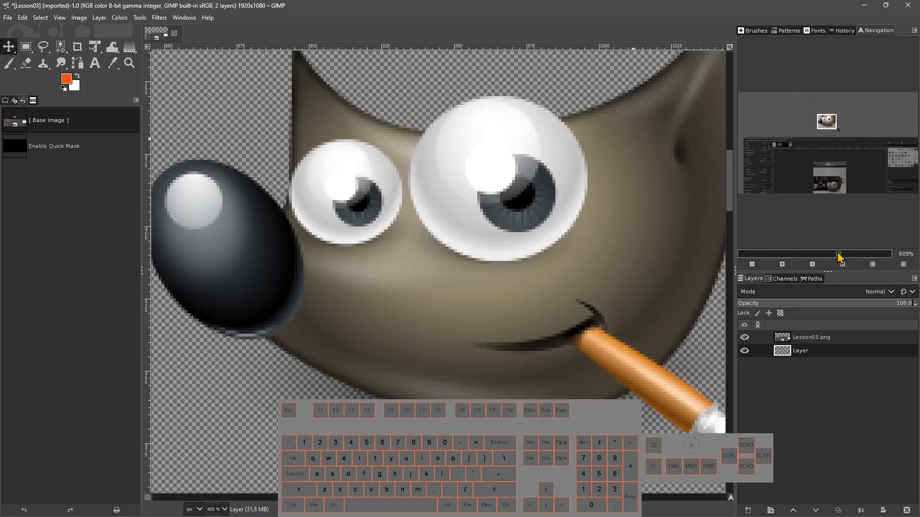
left_click_drag(839, 258, 833, 259)
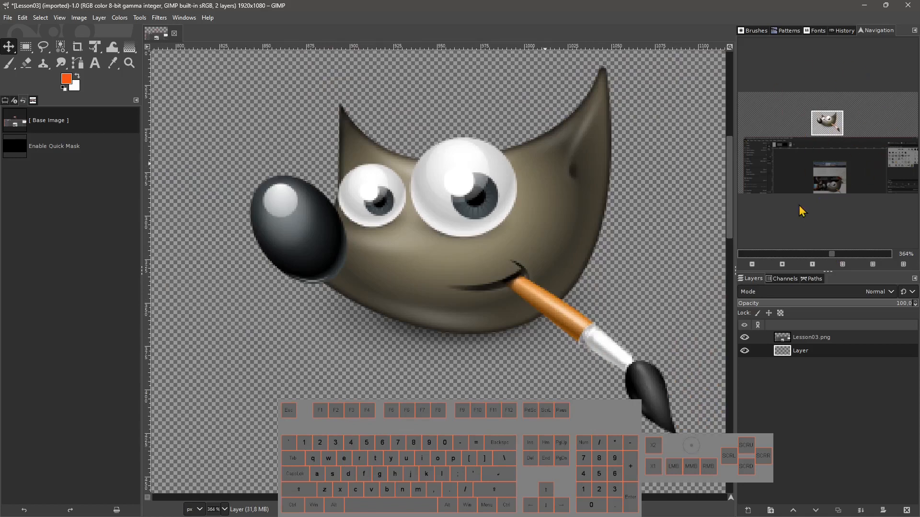
Widen the dock slightly and lower the navigation zoom to about 241%.
mouse_move(736, 238)
left_mouse_down()
mouse_move(828, 230)
mouse_move(757, 237)
mouse_move(845, 243)
mouse_move(729, 243)
mouse_move(741, 242)
left_mouse_up()
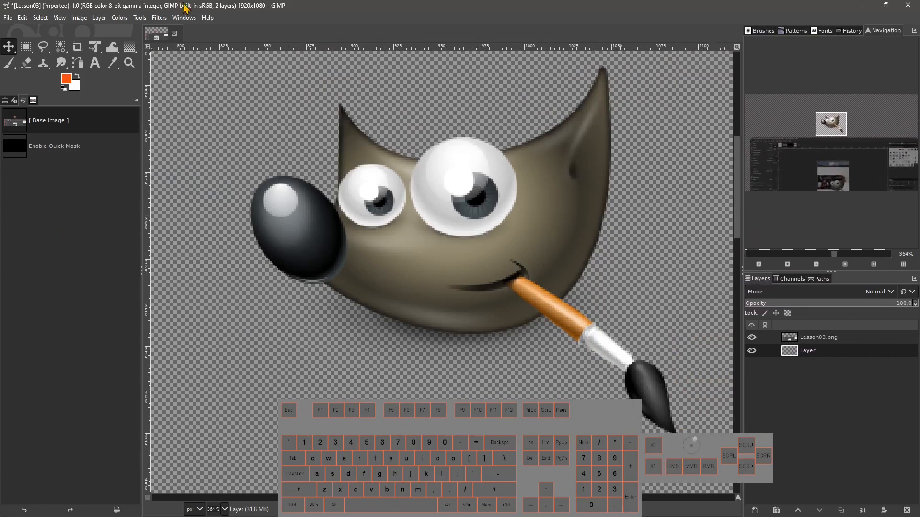
mouse_move(834, 254)
left_mouse_down()
mouse_move(807, 263)
mouse_move(830, 259)
left_mouse_up()
left_click(821, 260)
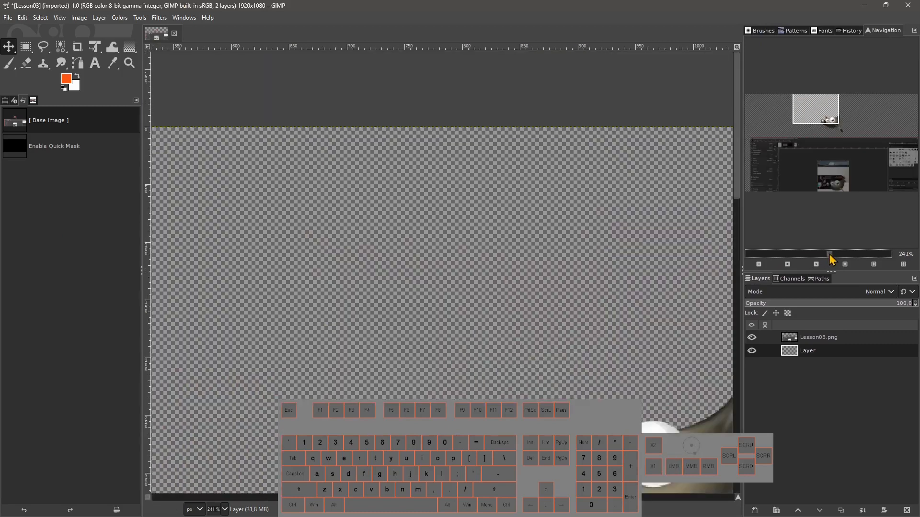
Zoom out three steps to 67% and back in four steps to 300% with the navigation zoom buttons.
left_click(759, 264)
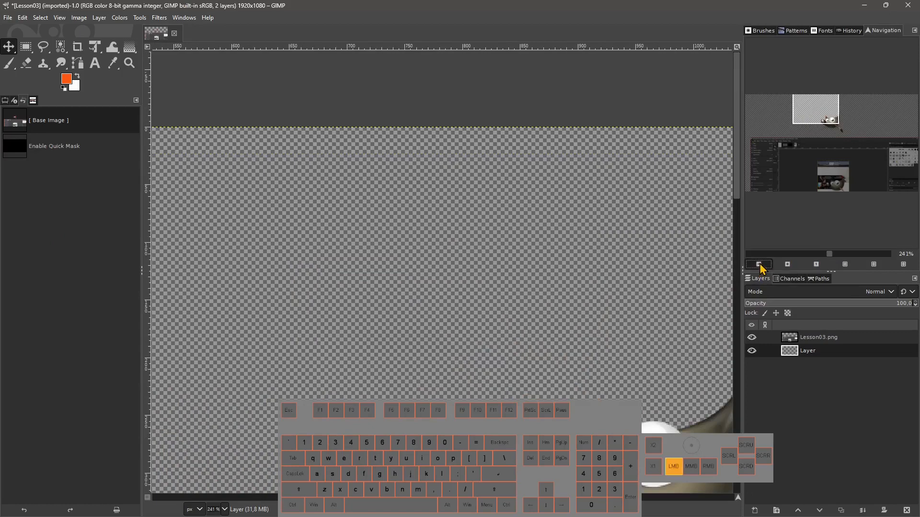
left_click(759, 264)
left_click(759, 265)
left_click(759, 264)
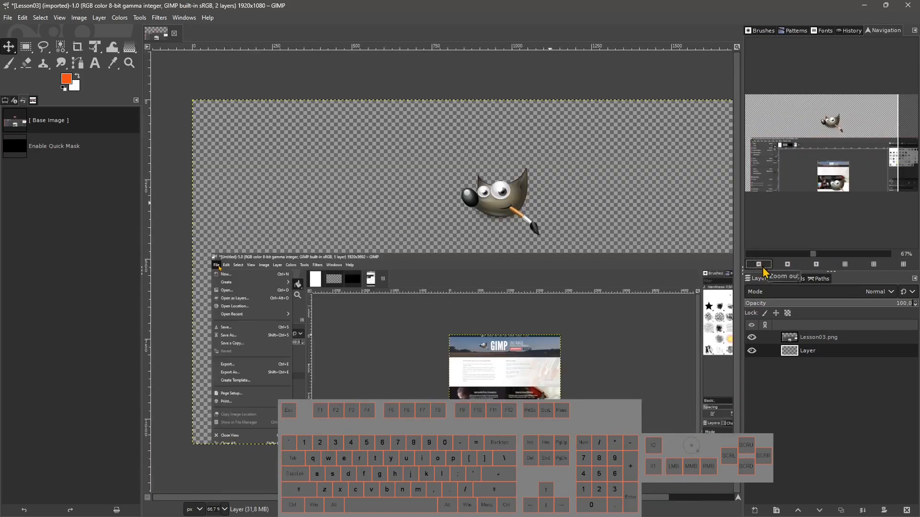
left_click(788, 265)
left_click(788, 264)
left_click(788, 264)
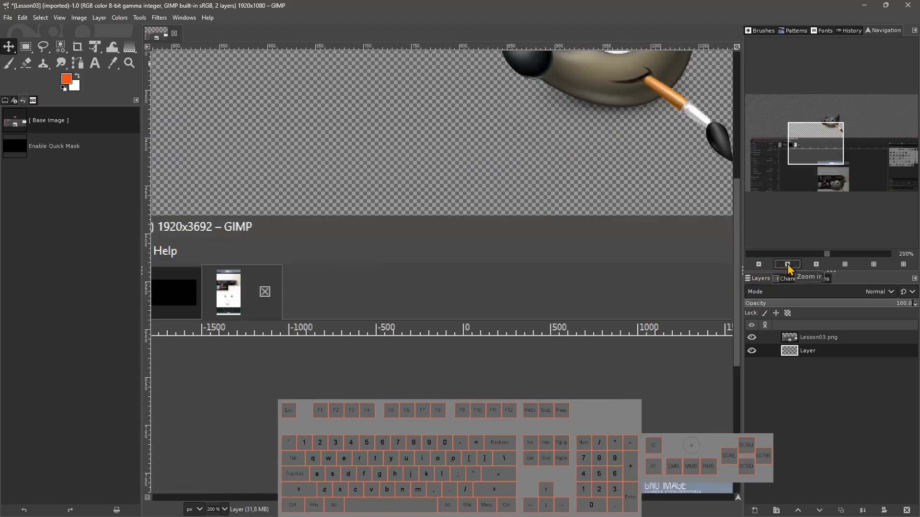
left_click(788, 264)
Pan to Wilber, then apply the 1:1, fit-image-in-window and fill-window zoom presets.
left_click_drag(824, 140, 834, 124)
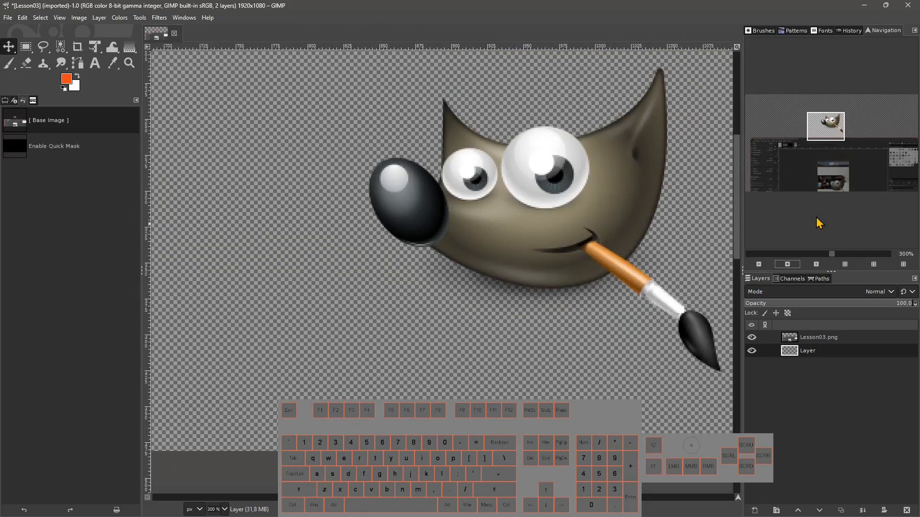
left_click(816, 265)
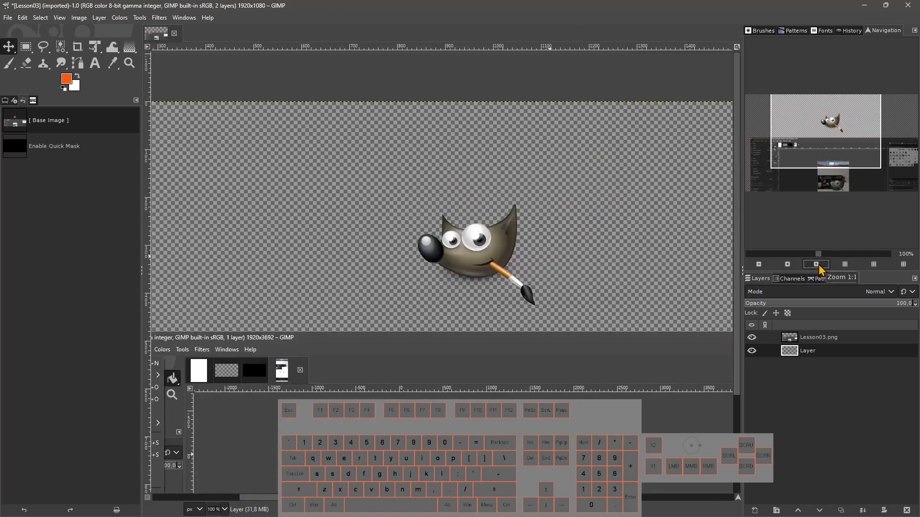
left_click(845, 268)
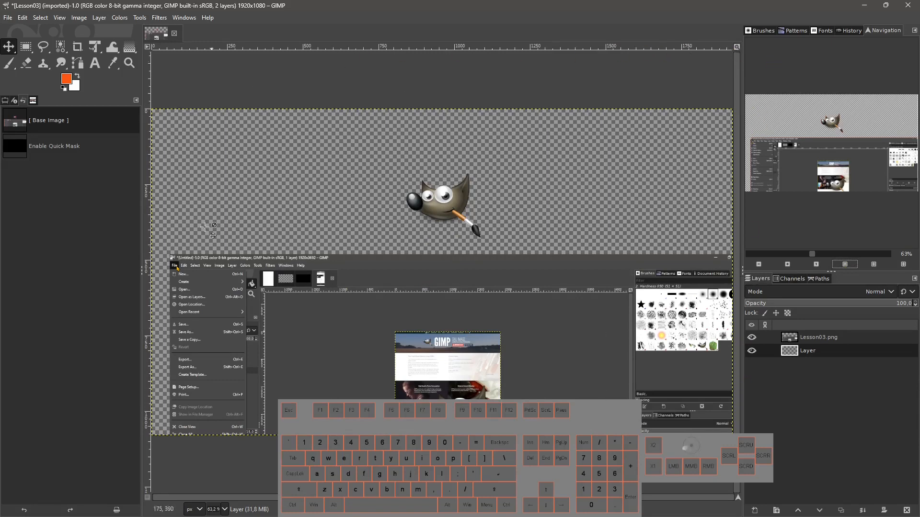
left_click(873, 264)
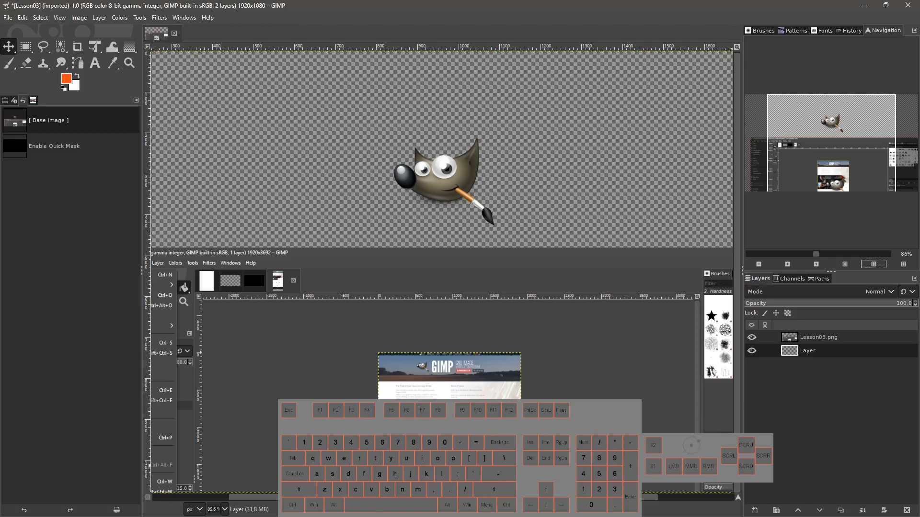
Scroll the view sideways along the image.
left_click(831, 143)
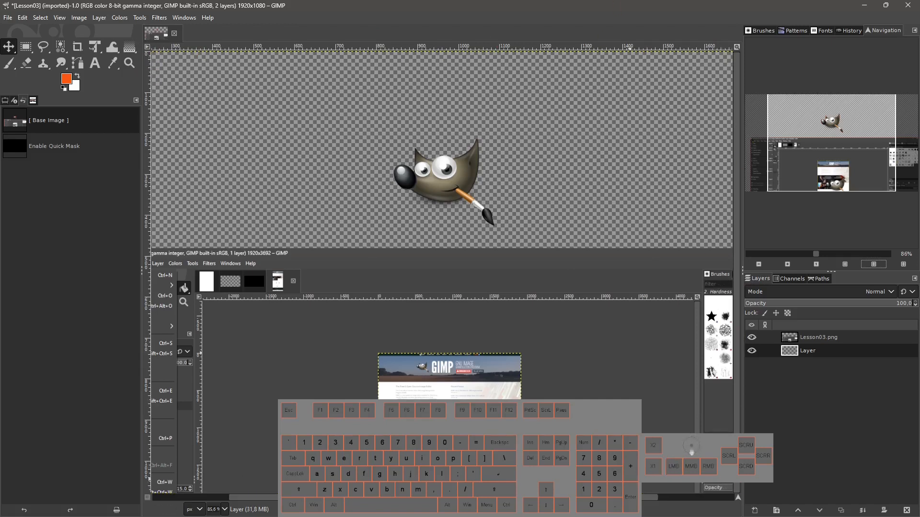
left_click_drag(580, 497, 726, 504)
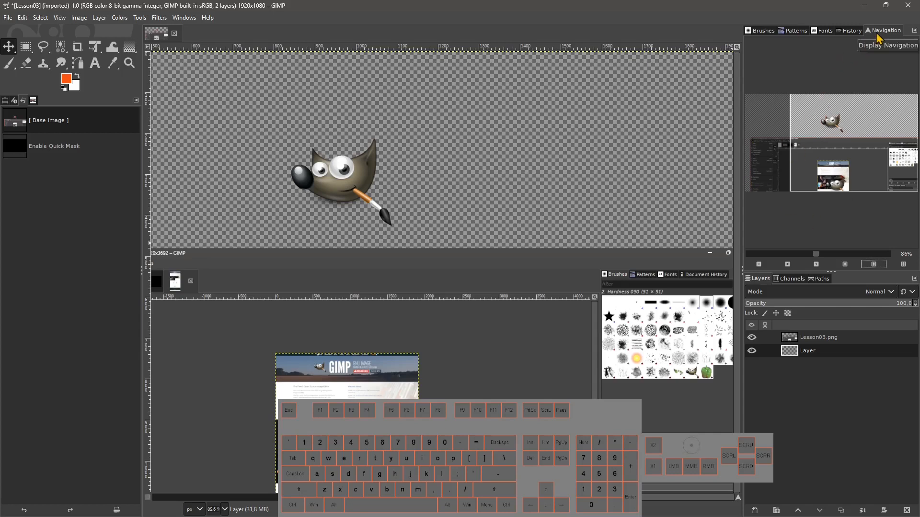
Open the Pointer dialog from the dockable dialogs list.
left_click_drag(820, 141, 799, 139)
left_click(185, 18)
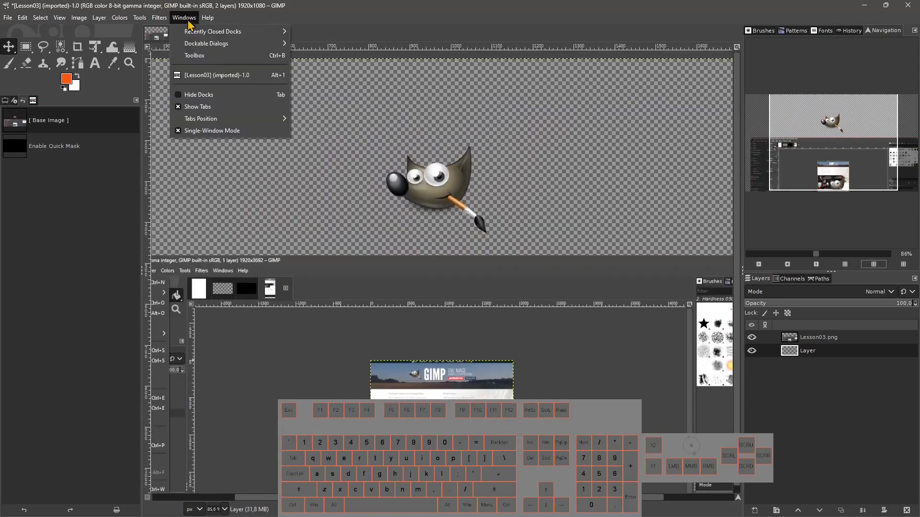
mouse_move(279, 45)
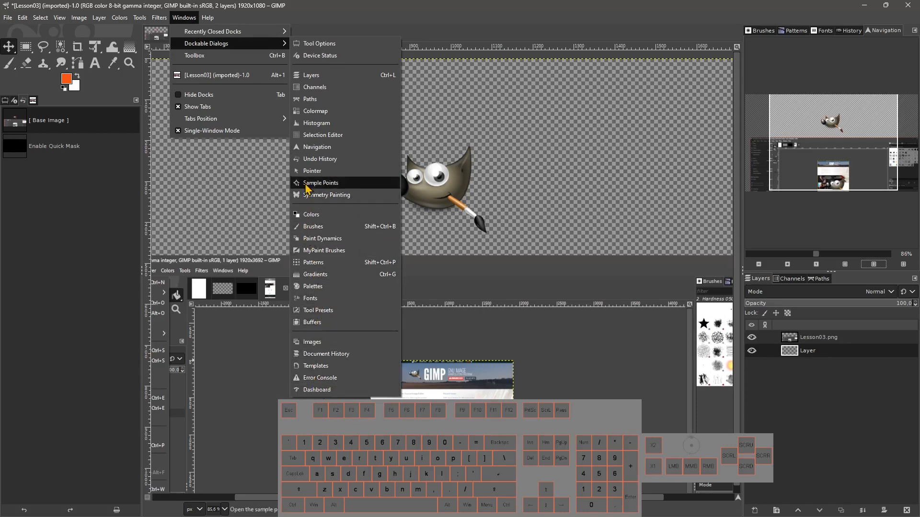
left_click(317, 170)
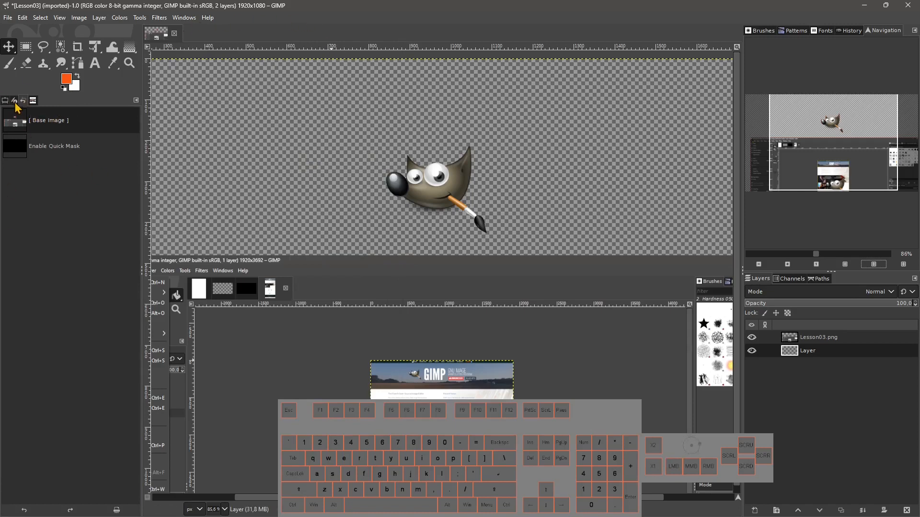
Raise the toolbox twice, then bring the Lesson03 image window to the front.
left_click(186, 17)
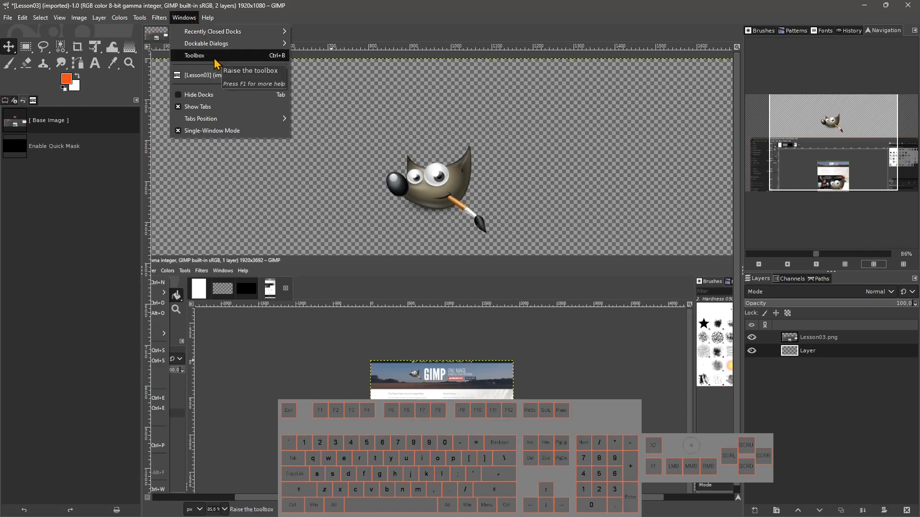
left_click(280, 57)
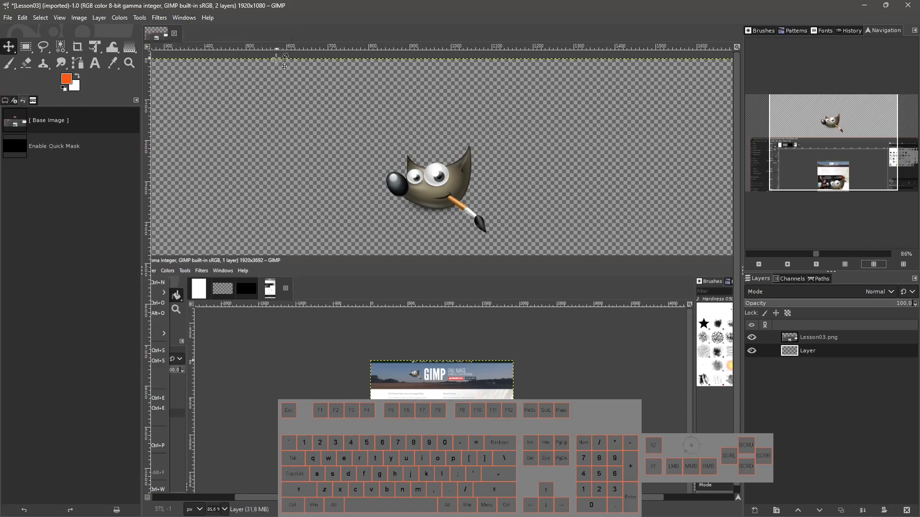
left_click(186, 18)
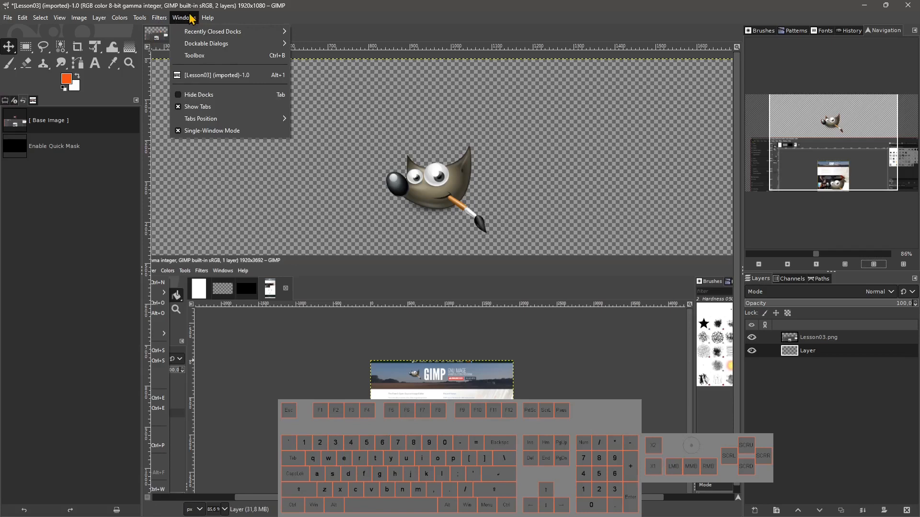
left_click(220, 58)
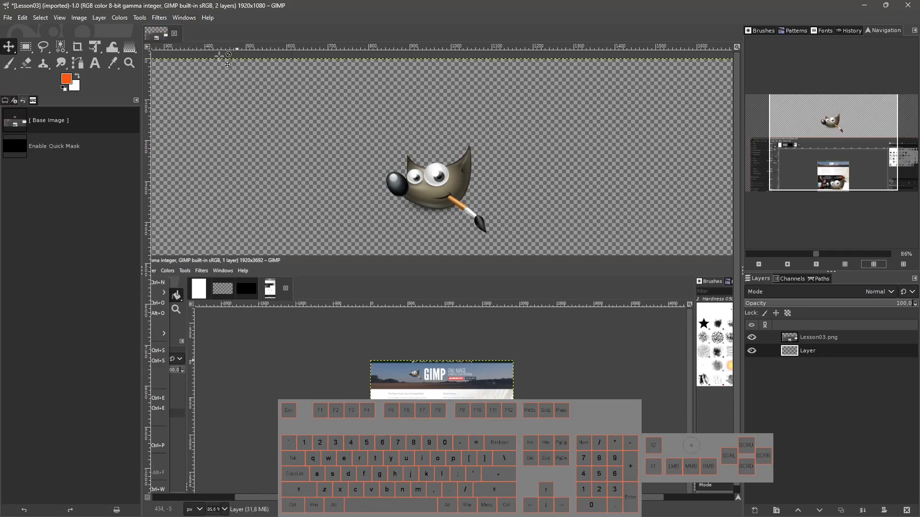
left_click(184, 18)
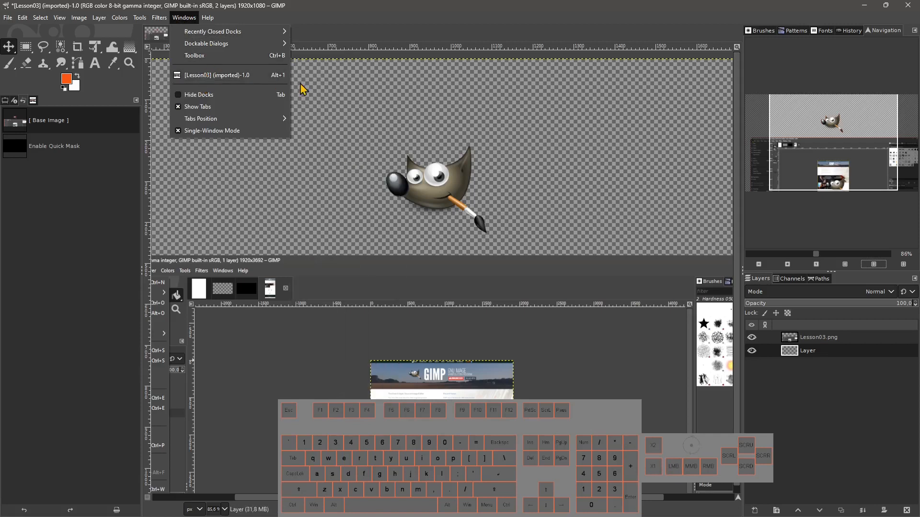
left_click(204, 78)
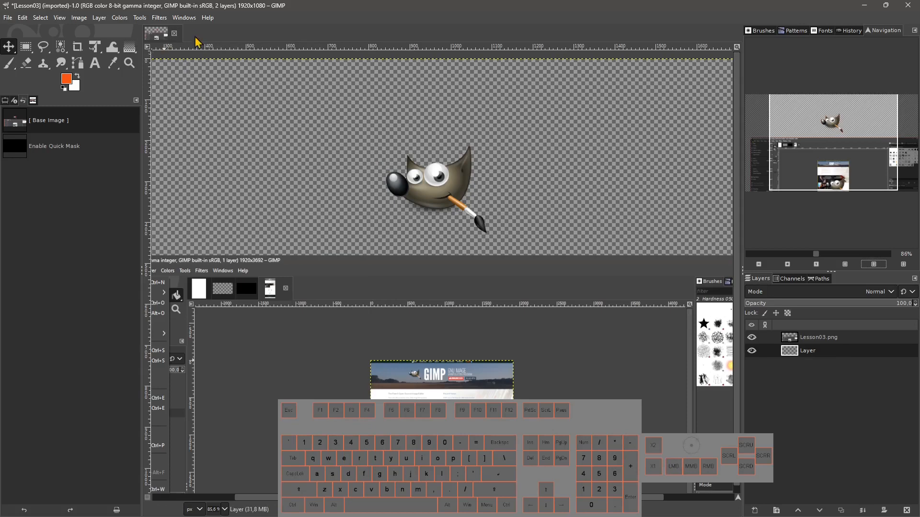
Hide the docks and show them again, then toggle them off and on once more.
left_click(173, 21)
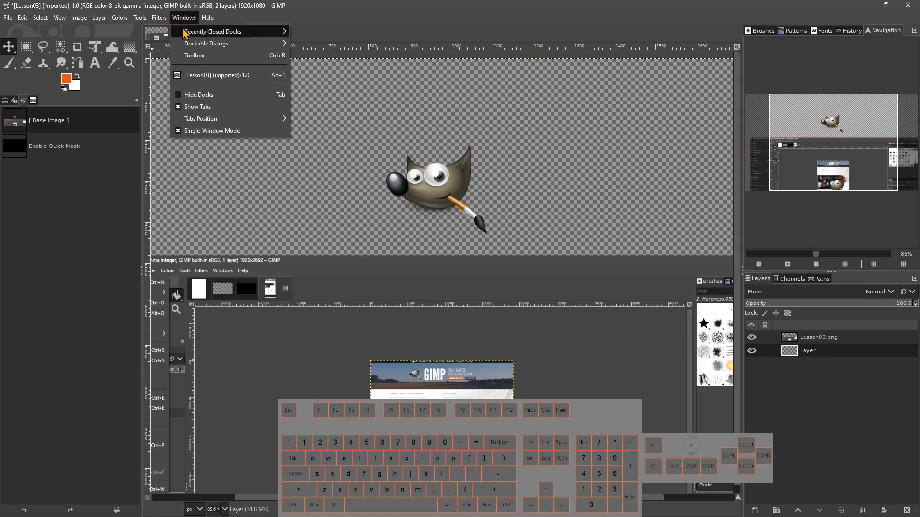
left_click(182, 96)
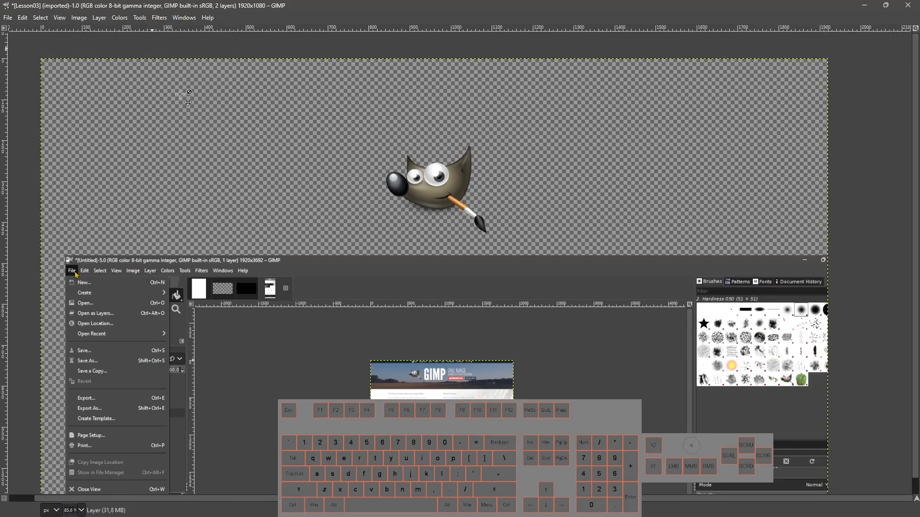
left_click(173, 21)
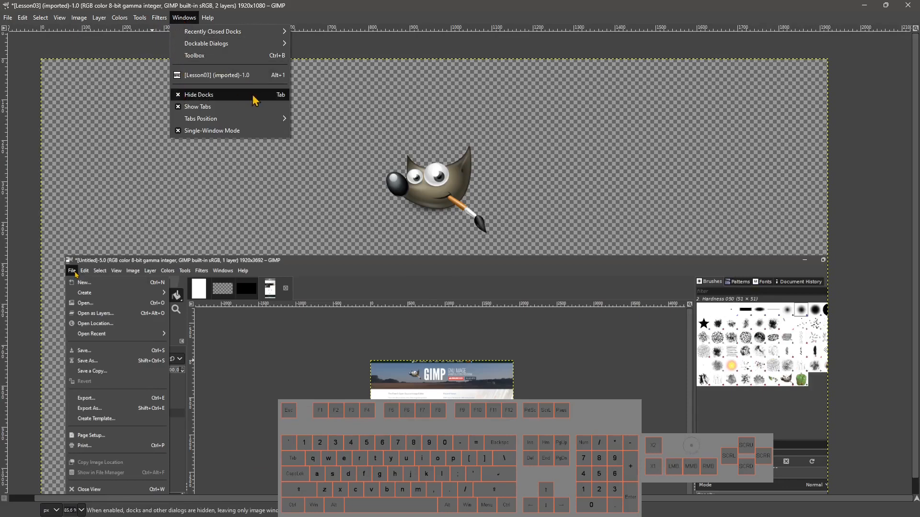
left_click(181, 96)
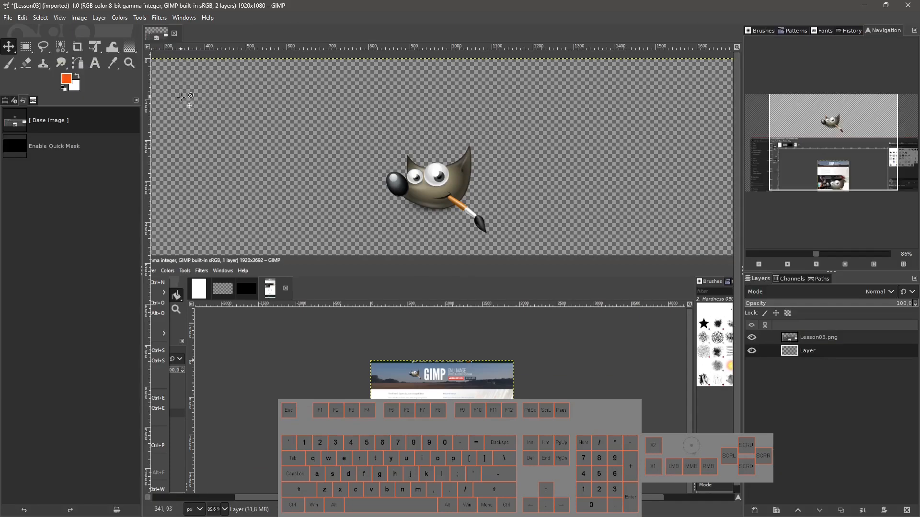
key("Tab")
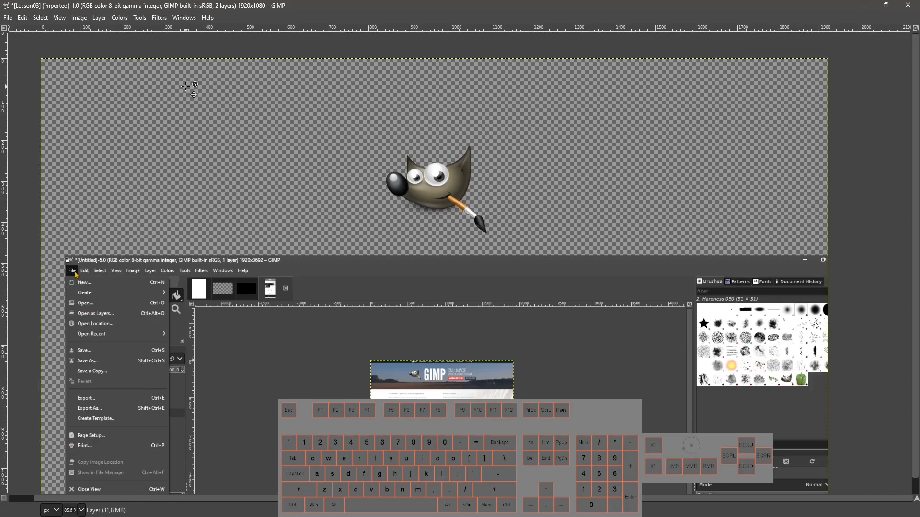
key("Tab")
Turn off the image tabs and turn them back on.
left_click(185, 18)
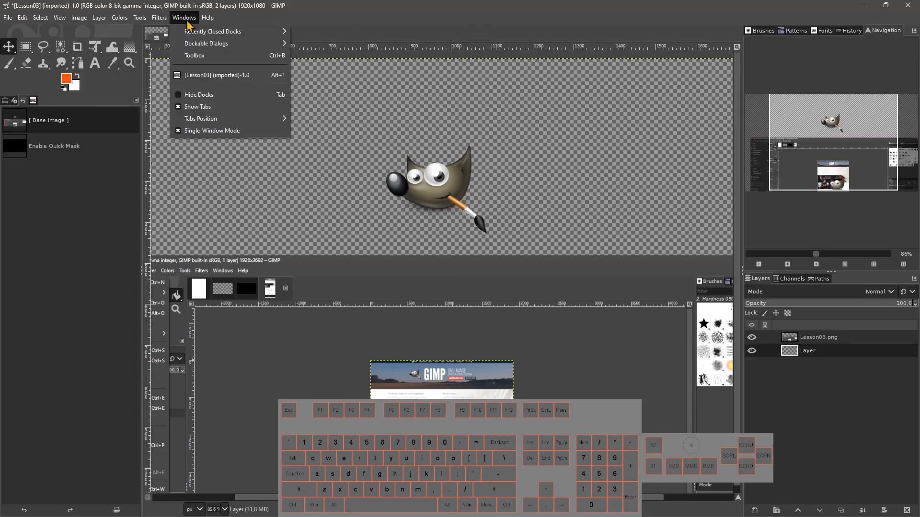
left_click(179, 108)
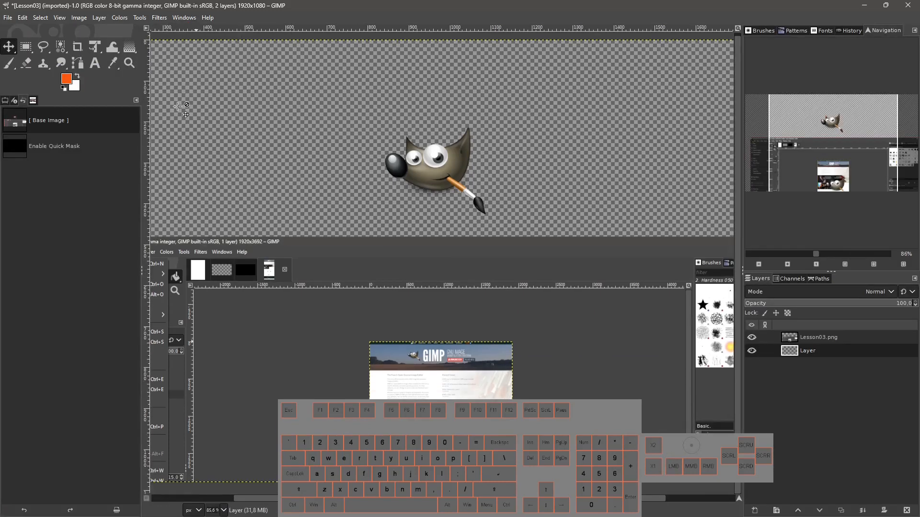
left_click(184, 18)
left_click(178, 108)
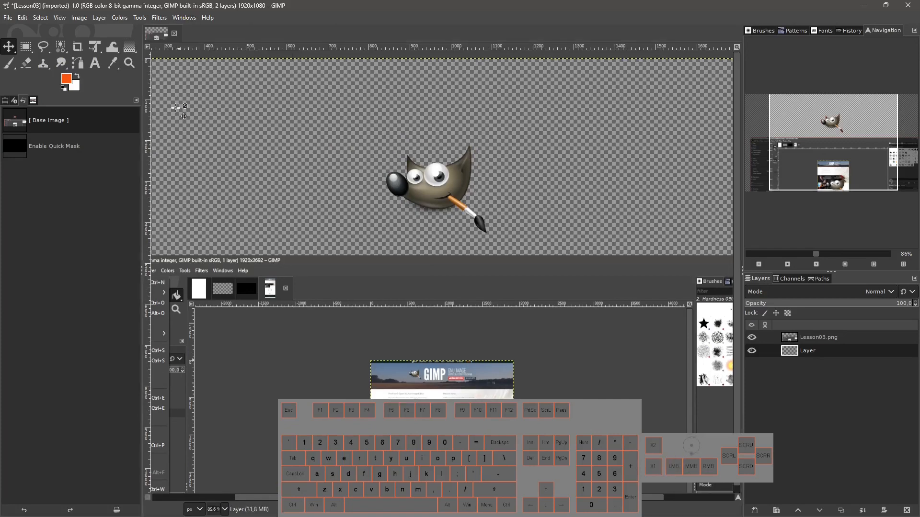
Move the image tabs position to Bottom, then to Left.
left_click(182, 19)
mouse_move(232, 120)
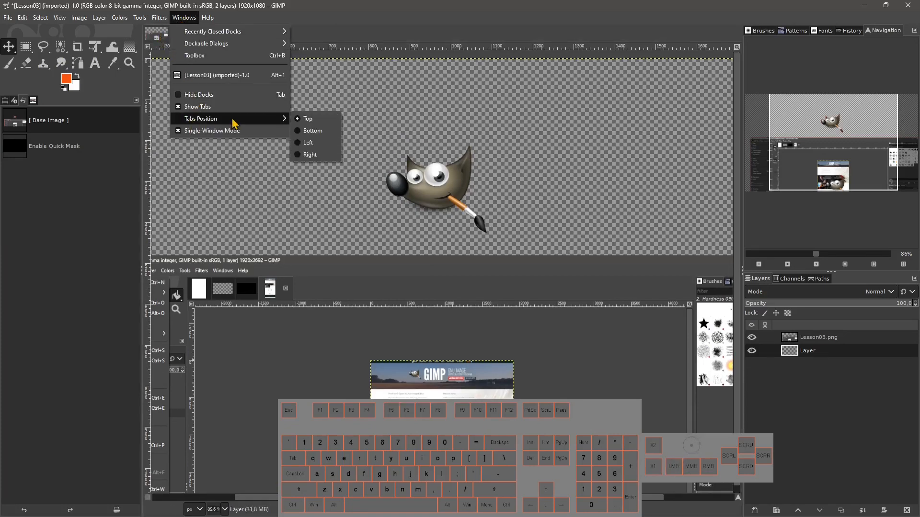
left_click(310, 130)
left_click(191, 19)
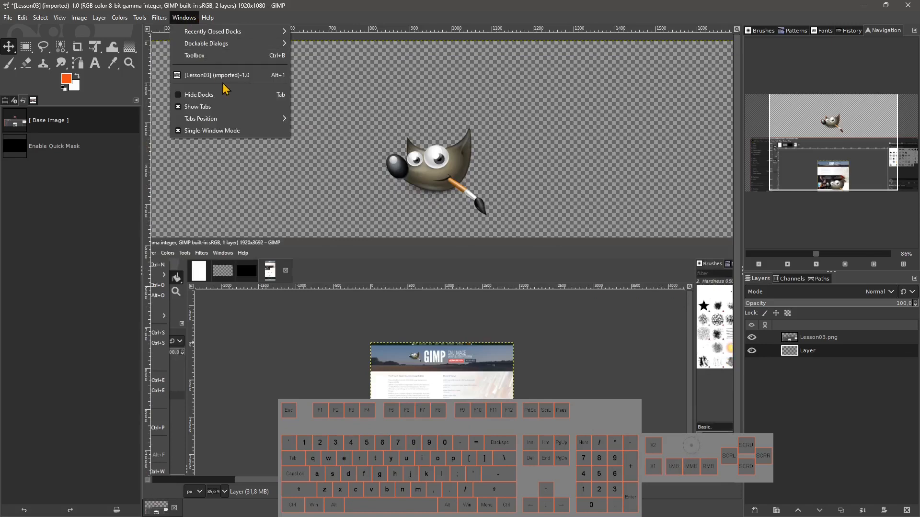
mouse_move(215, 119)
left_click(320, 143)
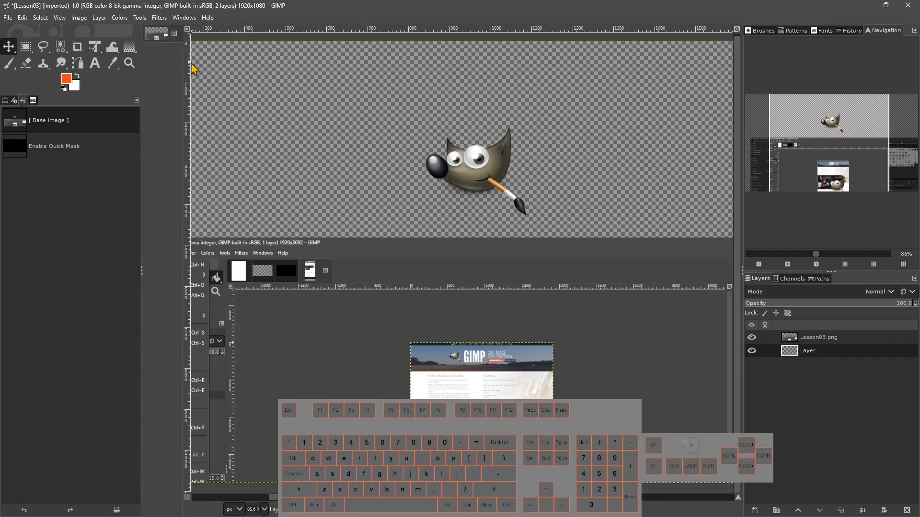
Hide the docks and show them again.
left_click(185, 19)
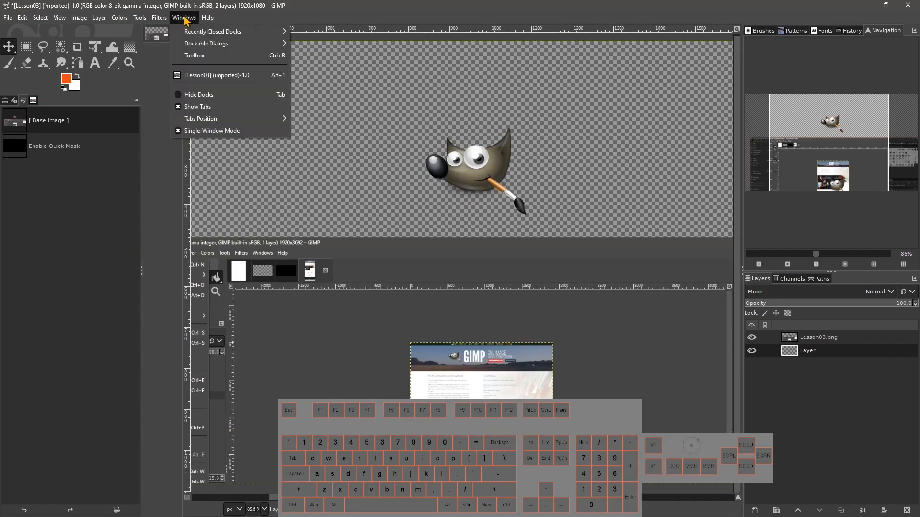
left_click(182, 98)
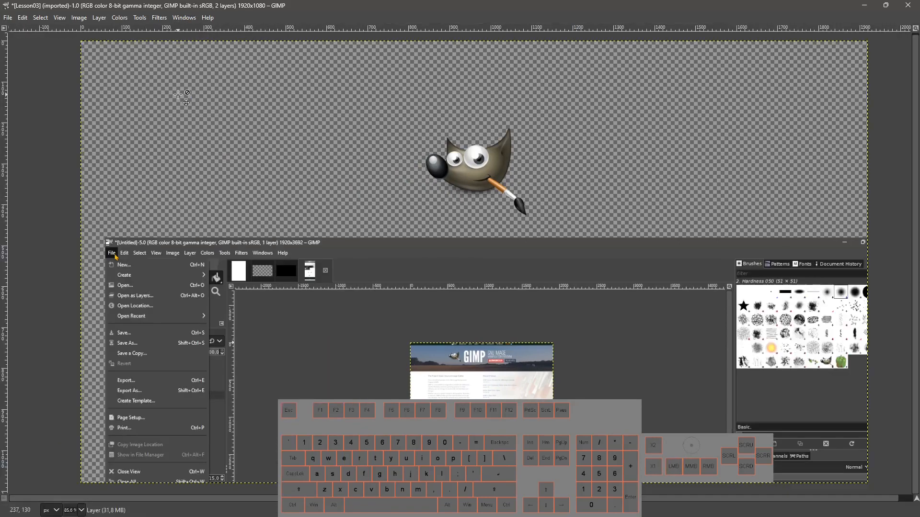
left_click(183, 19)
left_click(186, 95)
Set the image tabs position back to Top.
left_click(192, 19)
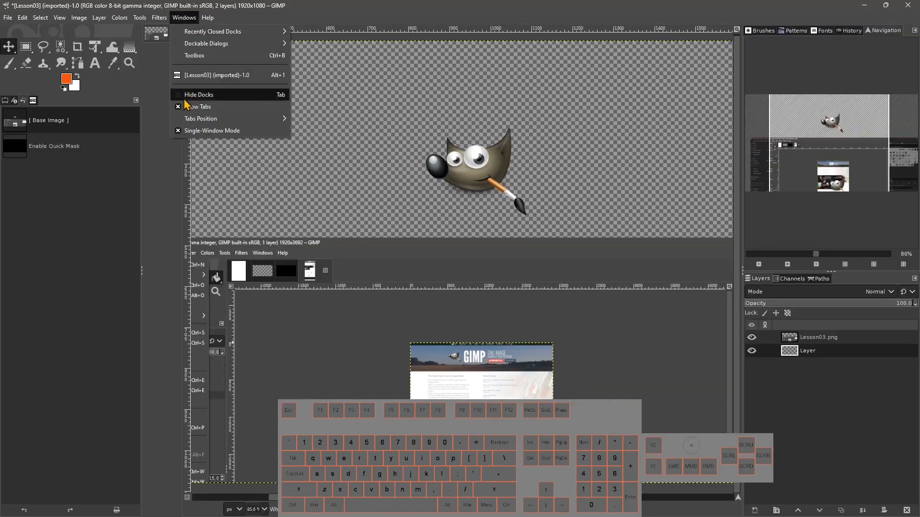
mouse_move(189, 119)
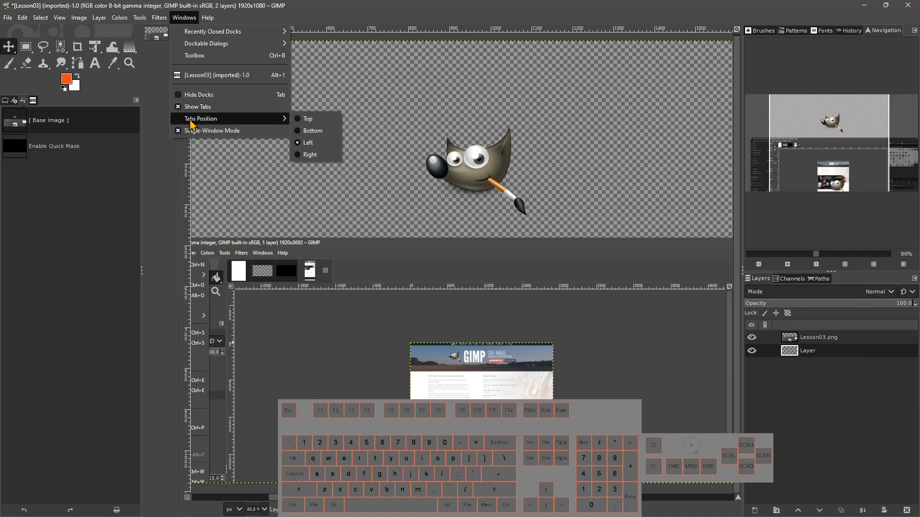
left_click(302, 120)
Switch off Single-Window Mode and switch it back on.
left_click(185, 18)
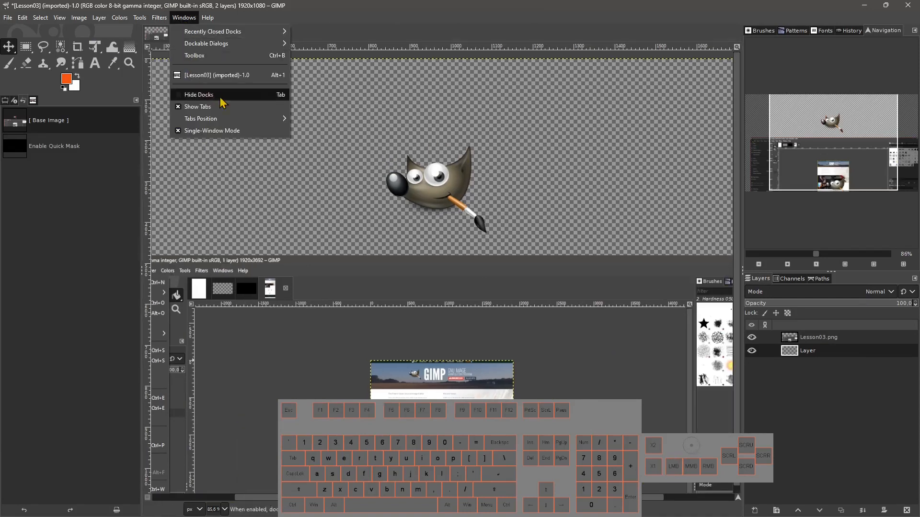
mouse_move(225, 118)
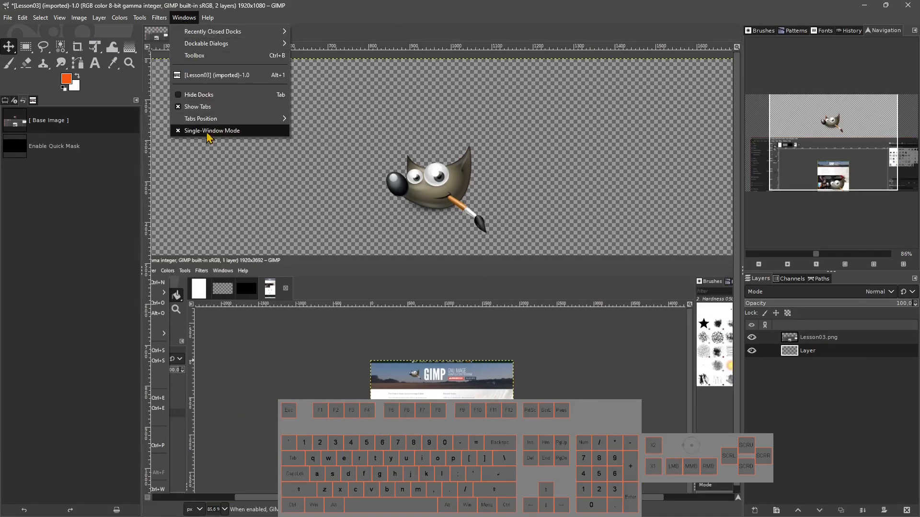
left_click(180, 132)
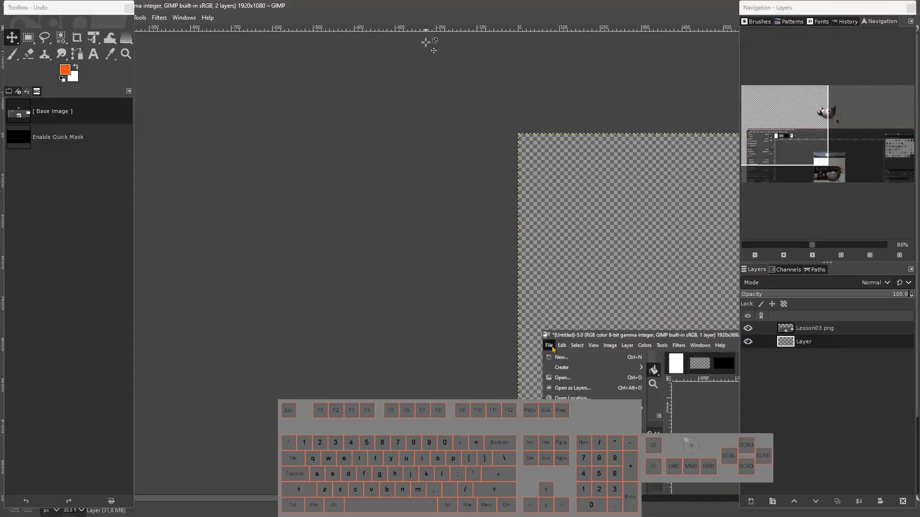
left_click(184, 18)
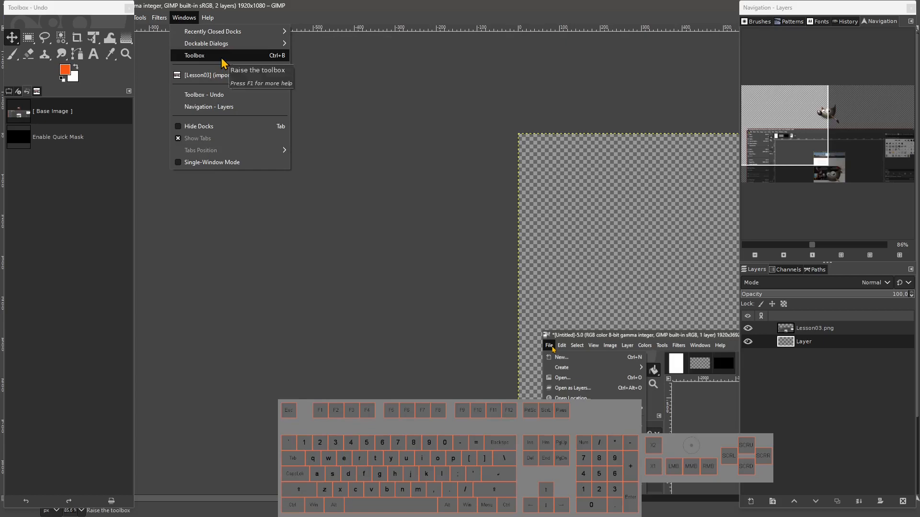
left_click(183, 163)
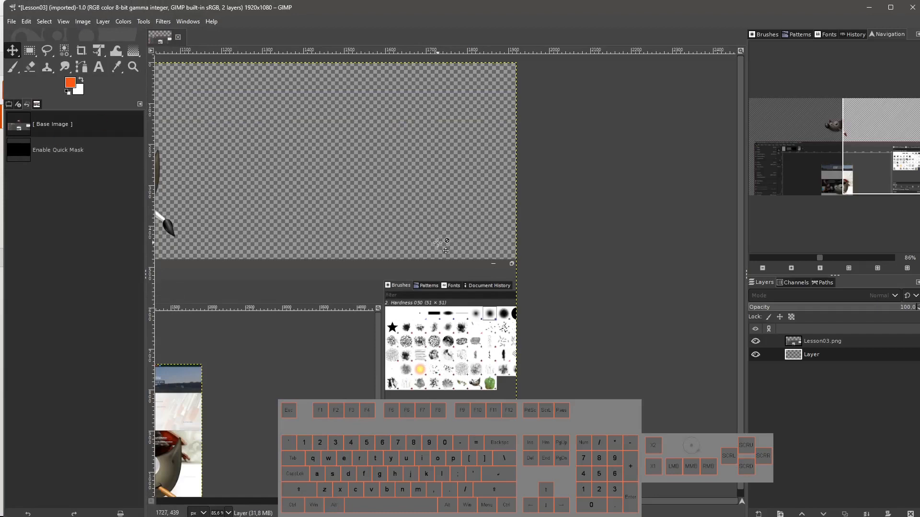
Zoom out to 50% and pan around the canvas to view the whole image.
scroll(436, 242, "down", 3, "ctrl")
left_click_drag(389, 159, 481, 144)
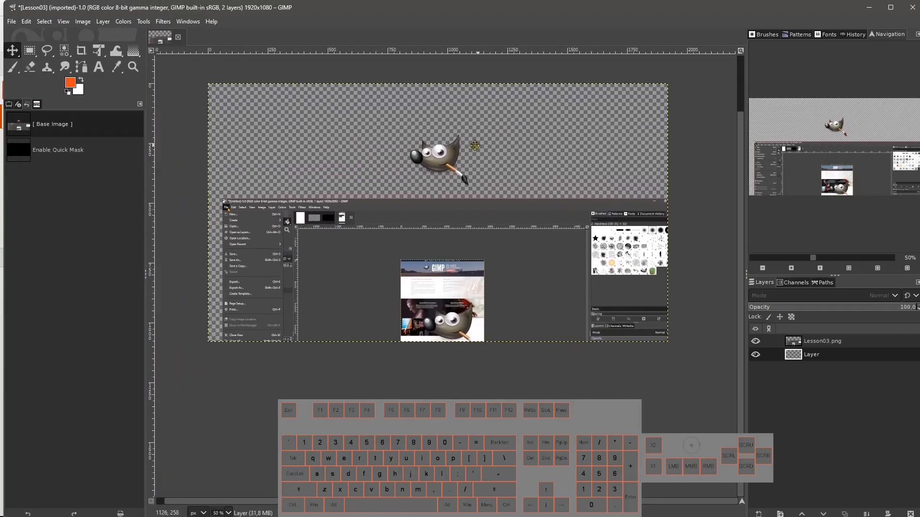
left_click_drag(461, 211, 462, 190)
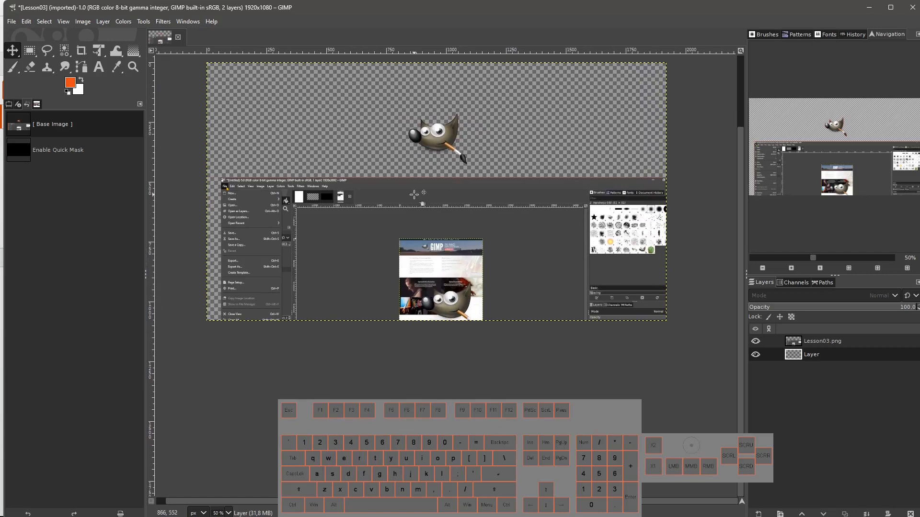
scroll(429, 116, "up", 3)
scroll(429, 207, "down", 1)
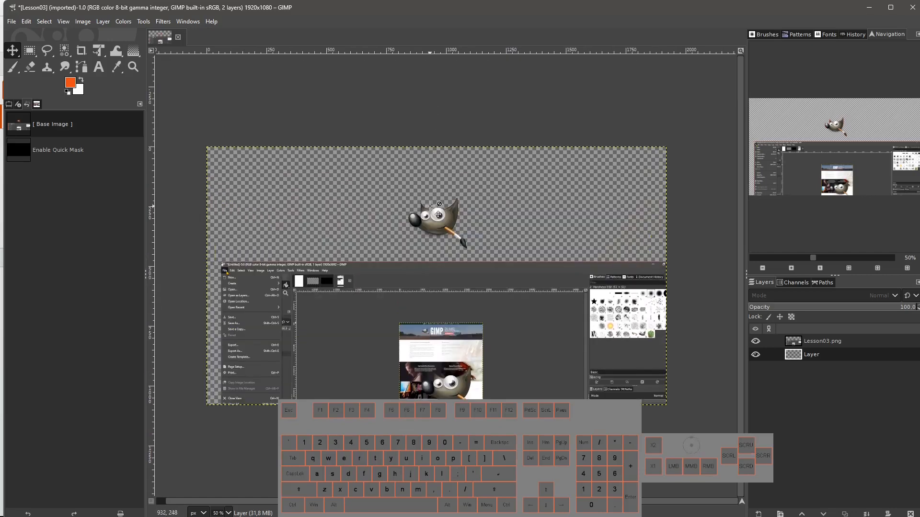
scroll(486, 254, "up", 1)
left_click_drag(493, 263, 495, 195)
scroll(504, 195, "down", 1)
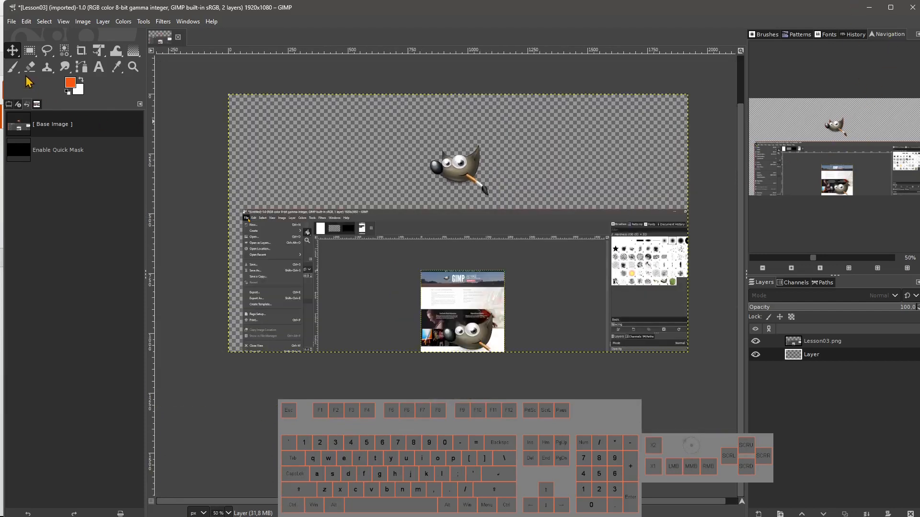
Pick the Zoom tool and zoom in on Wilber to 100%.
left_click(135, 71)
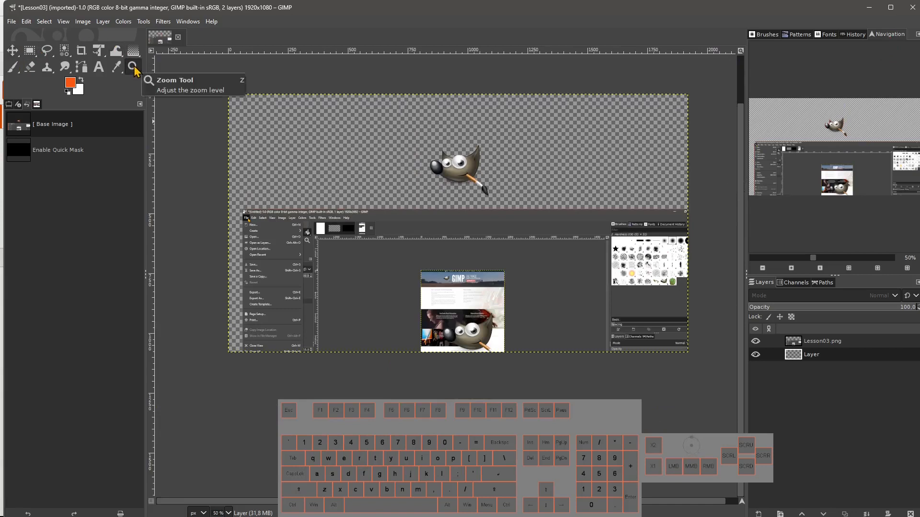
key("z")
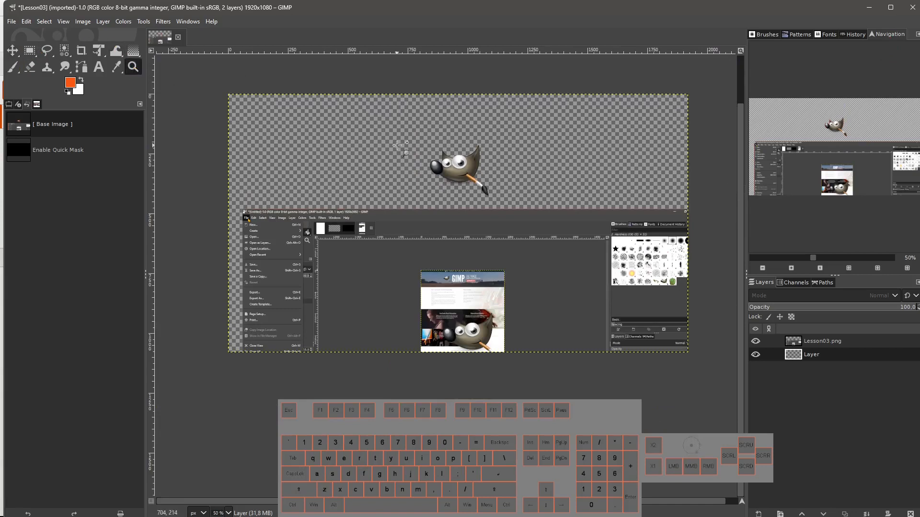
left_click(440, 182)
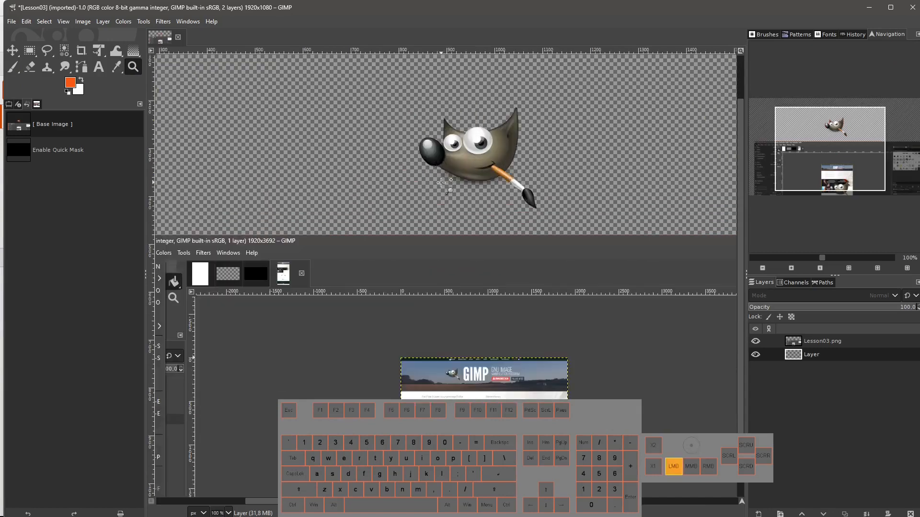
Zoom out from Wilber to 50% with the Zoom tool.
key("ctrl")
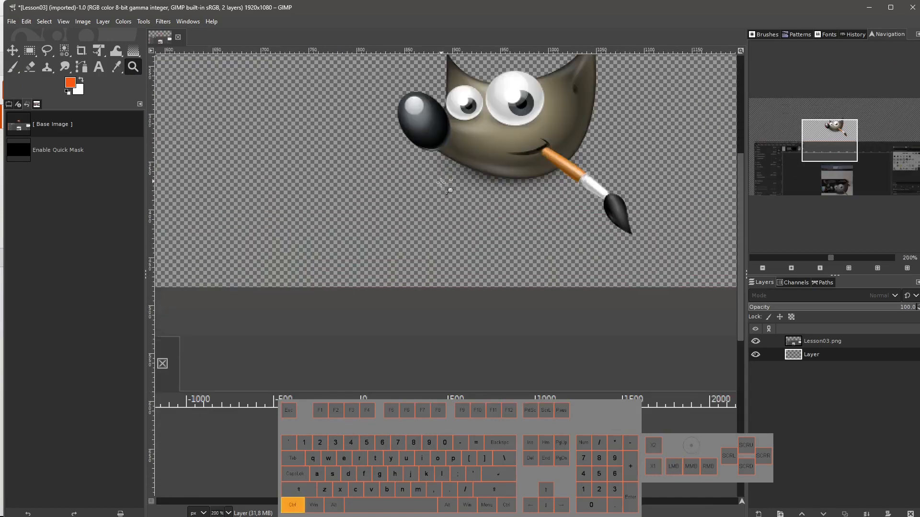
left_click(441, 182, "ctrl")
left_click(440, 182, "ctrl")
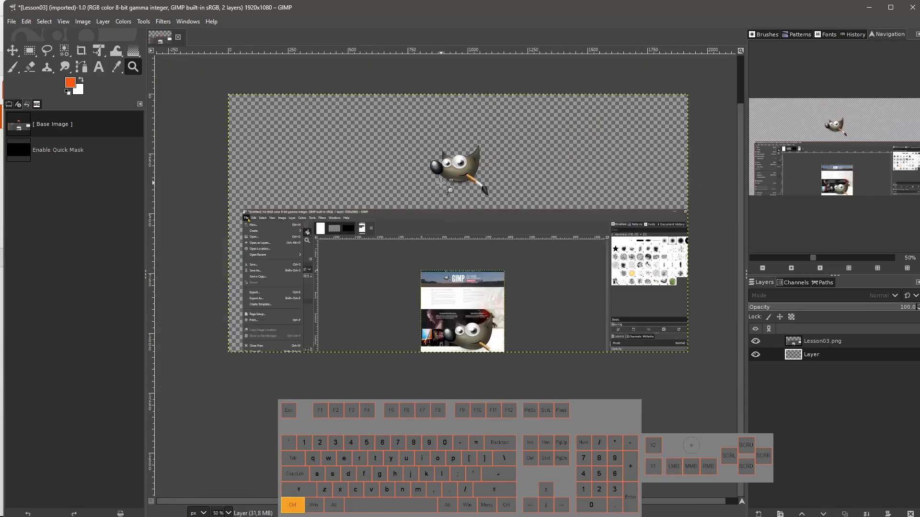
Set the Zoom tool's direction to Zoom out and zoom out on the canvas to 25%.
left_click(8, 107)
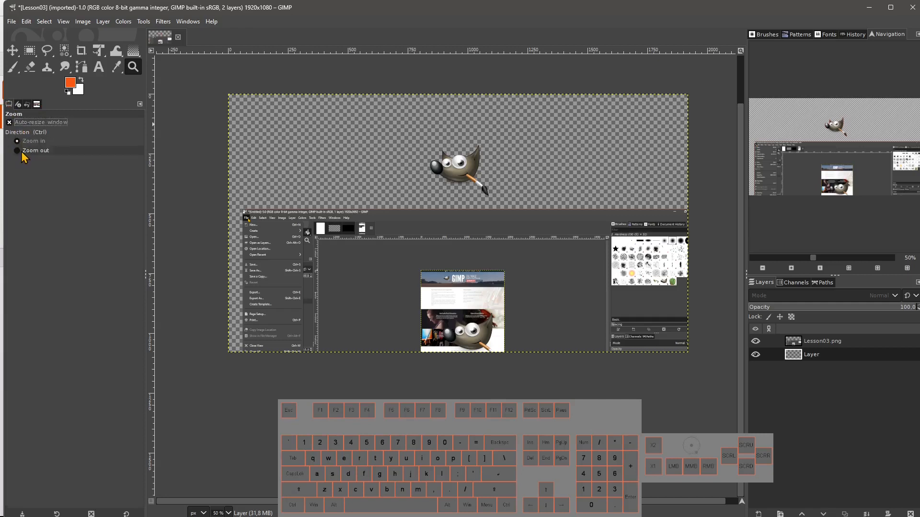
left_click(17, 150)
left_click(439, 185)
left_click(440, 184)
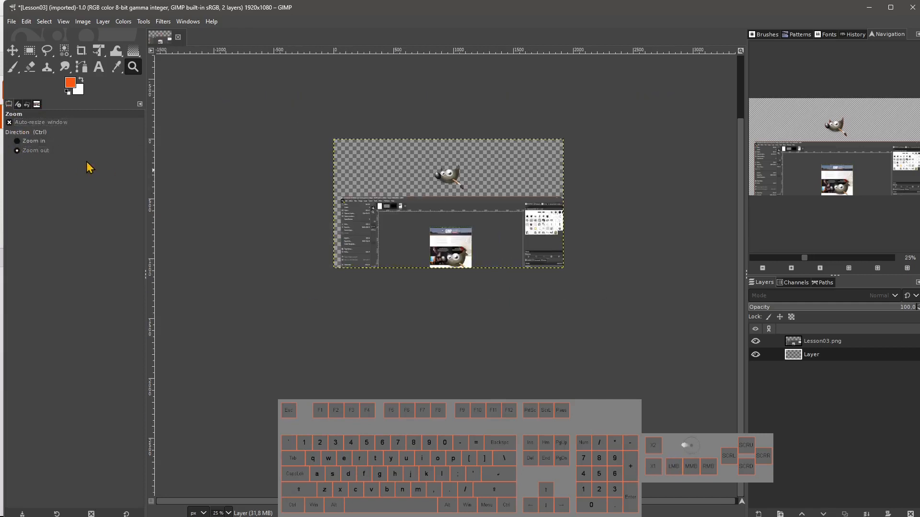
Set the Zoom tool's direction back to Zoom in and zoom in on Wilber, ending at 100%.
left_click(37, 144)
triple_click(449, 178)
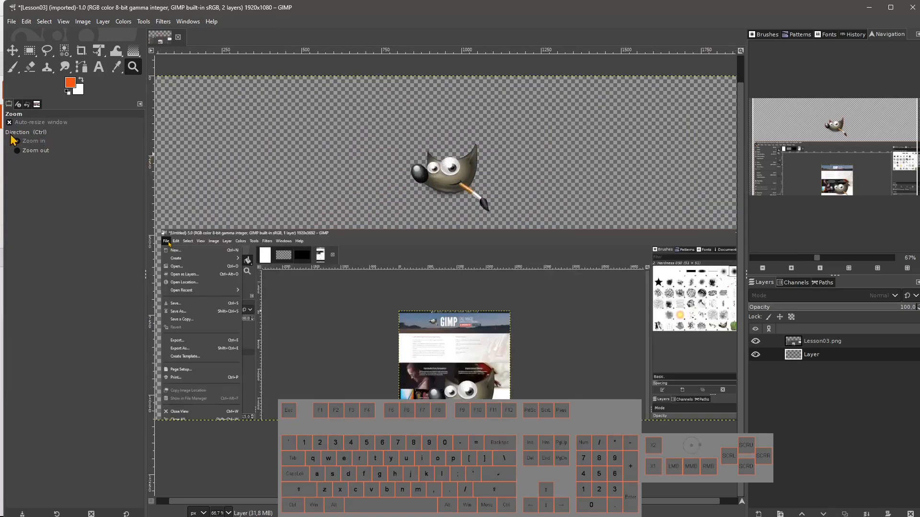
left_click(389, 173)
left_click(410, 175, "ctrl")
left_click(410, 175, "ctrl")
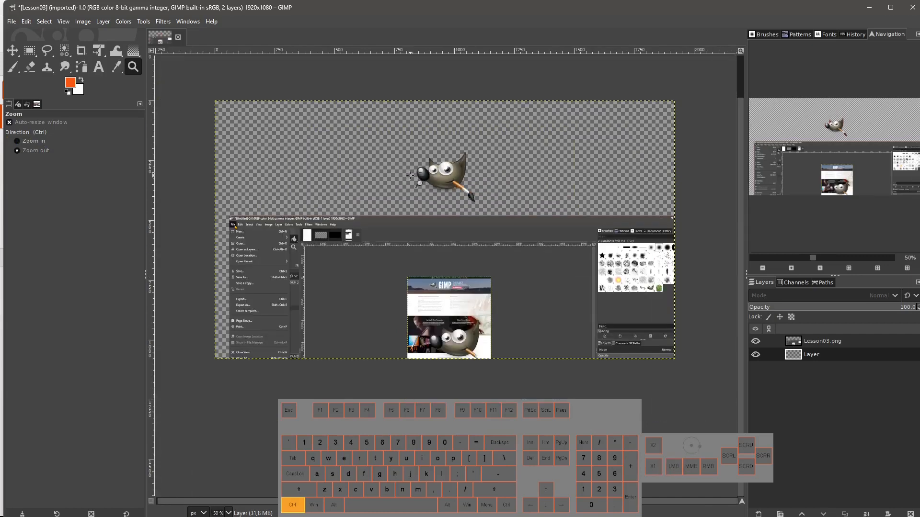
left_click(410, 176)
left_click(411, 176)
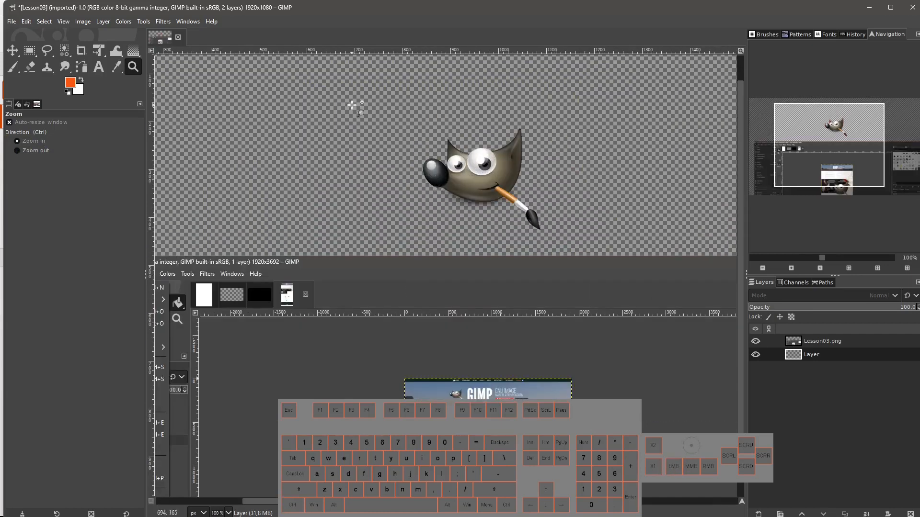
Drag zoom rectangles over Wilber's face and eye to magnify the view to about 3554%.
left_click_drag(351, 104, 588, 249)
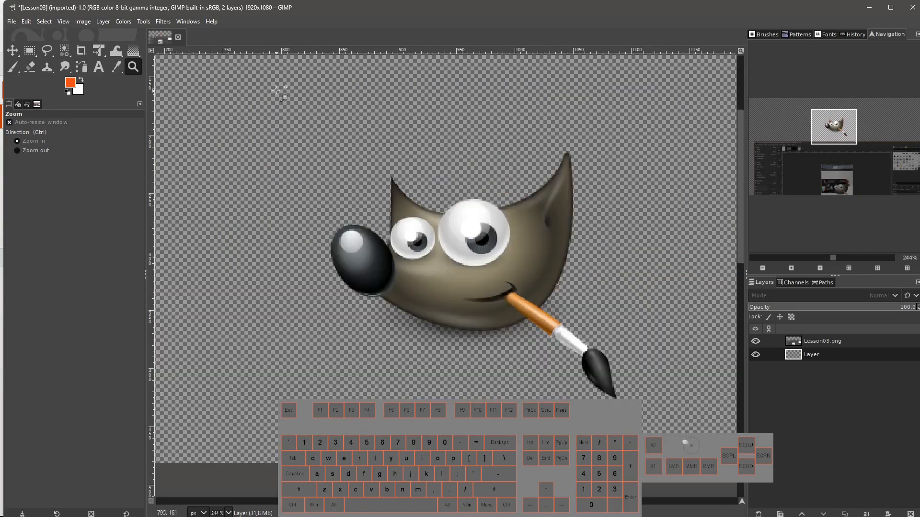
left_click_drag(276, 89, 424, 328)
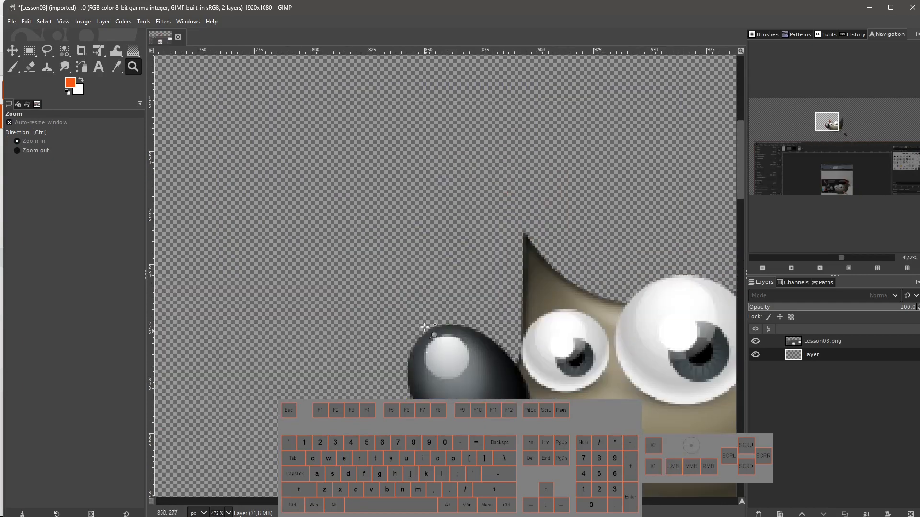
left_click_drag(403, 267, 575, 450)
left_click_drag(508, 182, 695, 332)
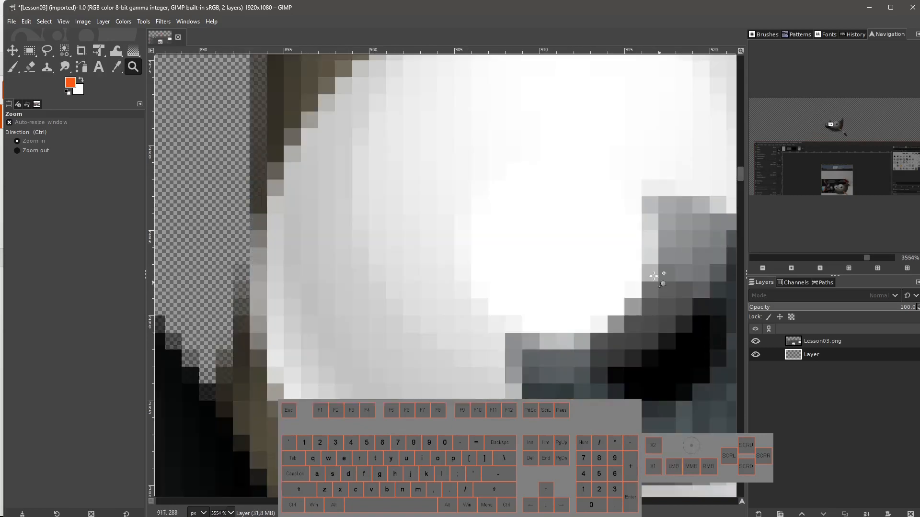
Zoom the view back out to 100%.
scroll(392, 277, "down", 10)
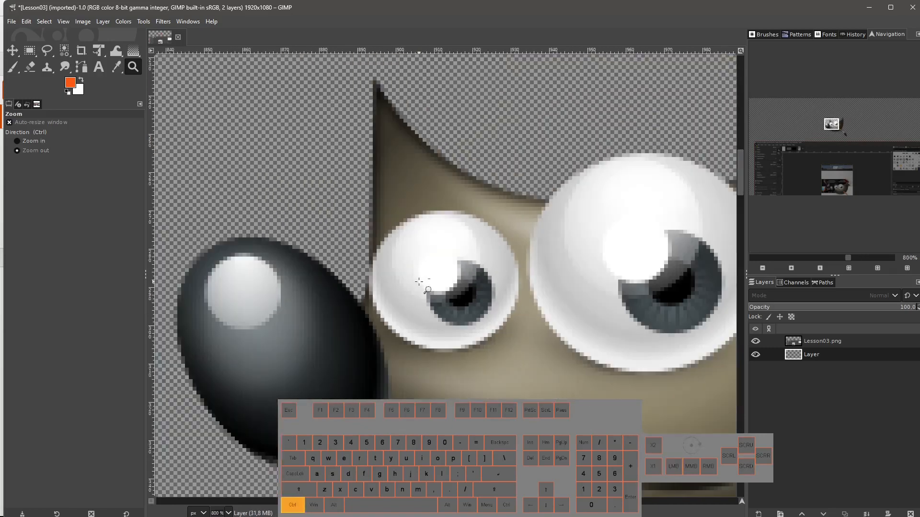
scroll(435, 246, "down", 4)
scroll(434, 274, "up", 4)
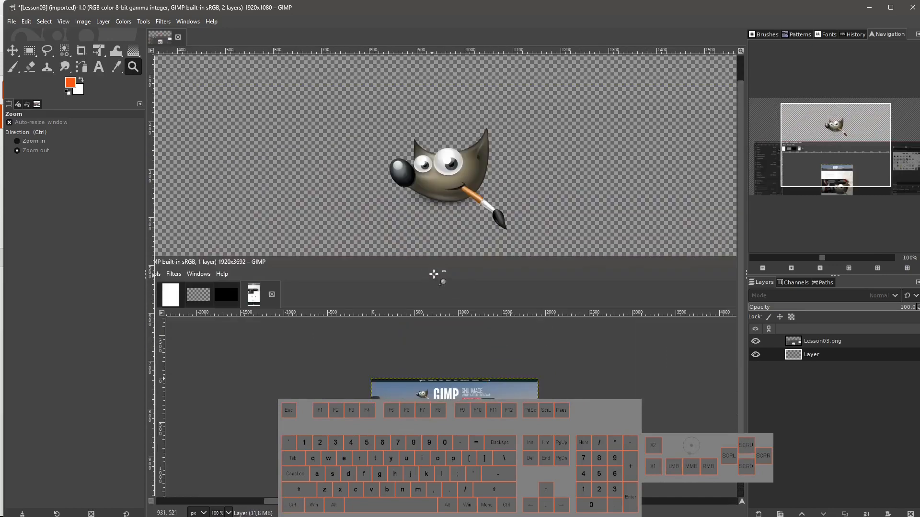
Zoom in on Wilber's mouth to 400% and back out to 66.7%.
left_click(439, 188)
left_click(440, 188)
left_click(439, 188)
left_click(440, 188, "ctrl")
left_click(440, 188, "ctrl")
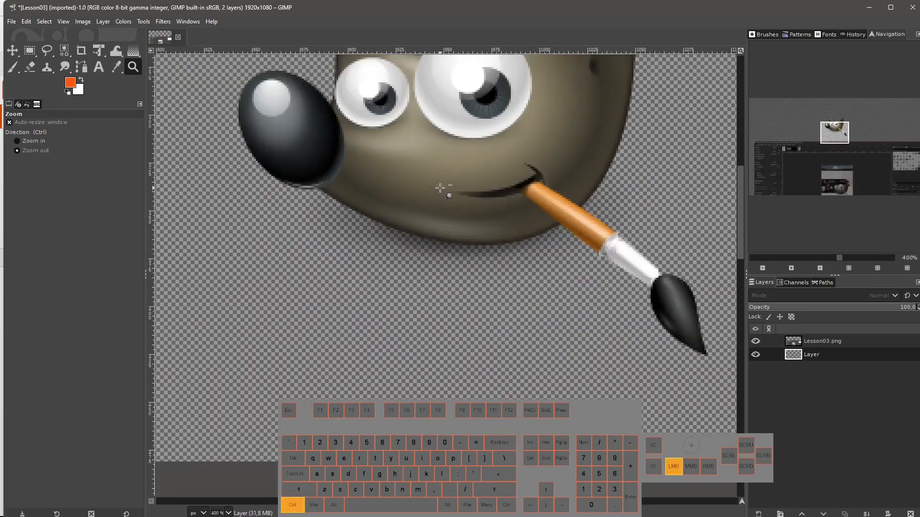
left_click(440, 188, "ctrl")
left_click(440, 187, "ctrl")
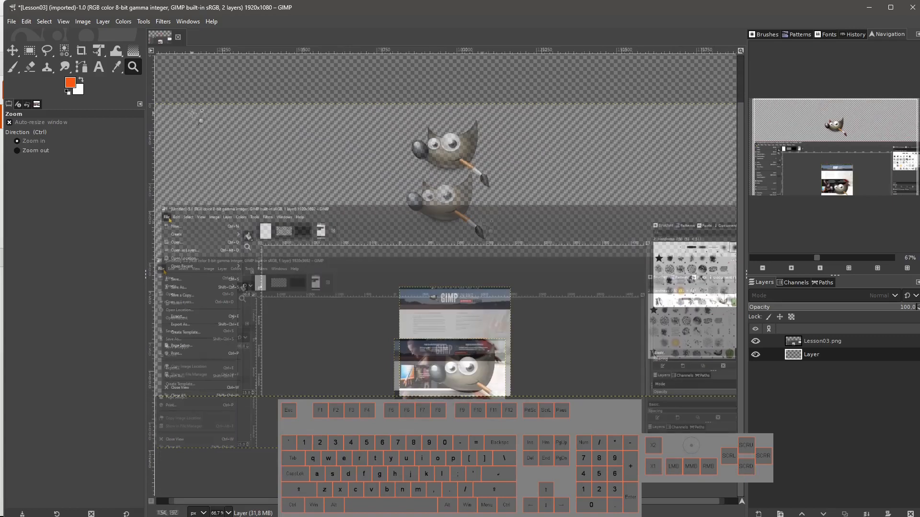
Switch to the Move tool and pan the canvas at 50% zoom.
left_click(13, 51)
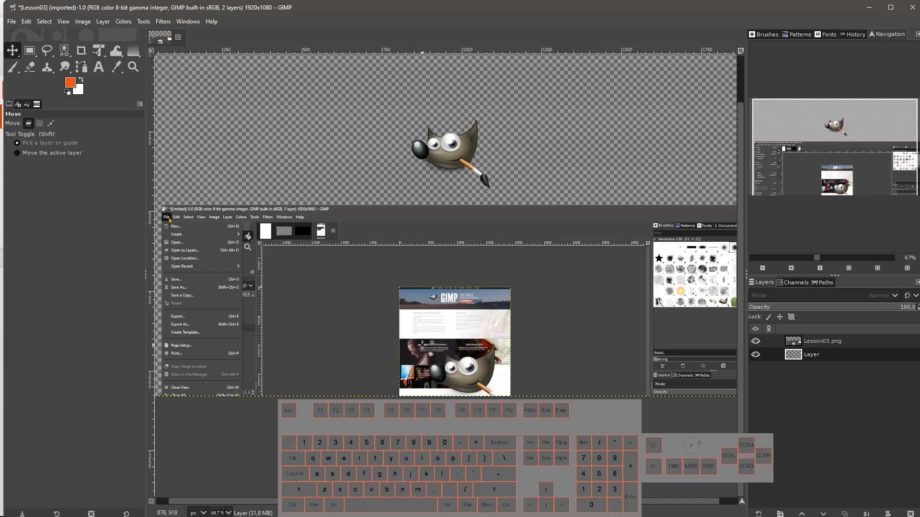
scroll(432, 343, "down", 1, "ctrl")
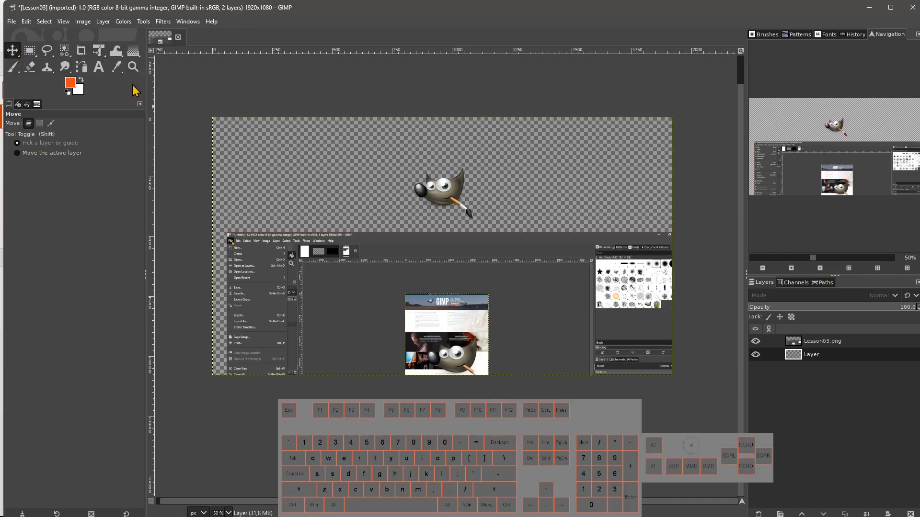
middle_click(352, 173)
left_click_drag(352, 172, 374, 134)
Open the canvas context menu and examine its Edit submenu.
right_click(369, 136)
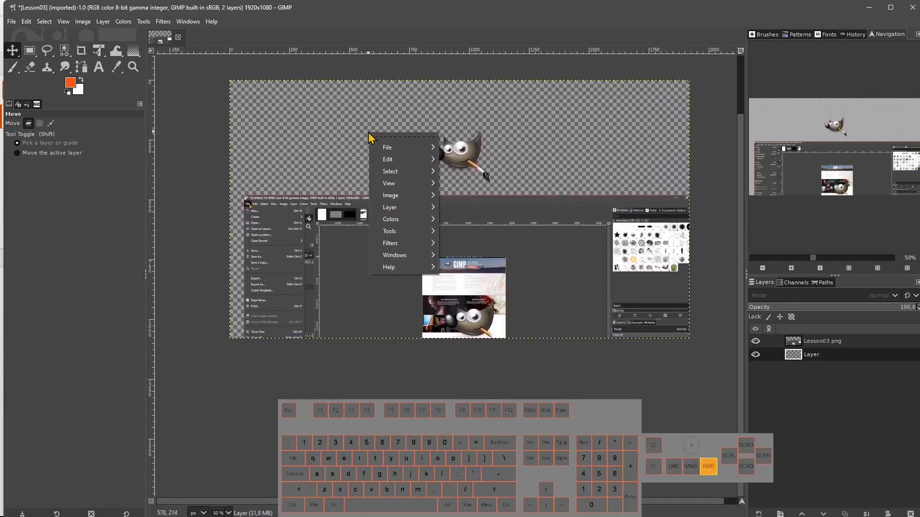
right_click(329, 121)
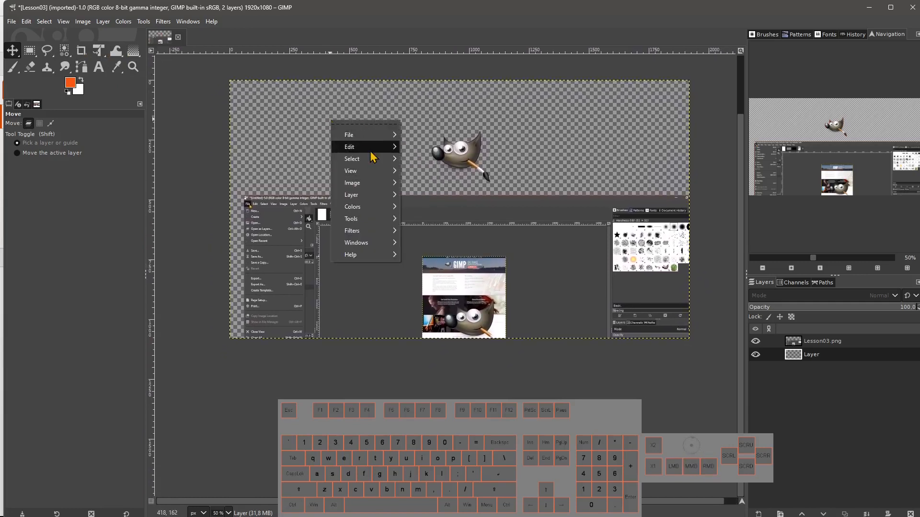
mouse_move(371, 152)
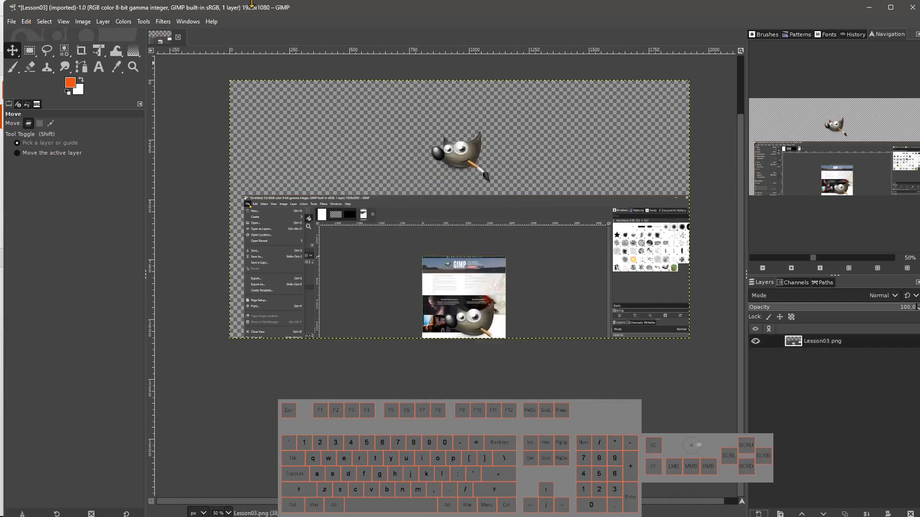
Restore the GIMP window size and open the Edit menu to view its commands.
double_click(375, 7)
left_click(25, 18)
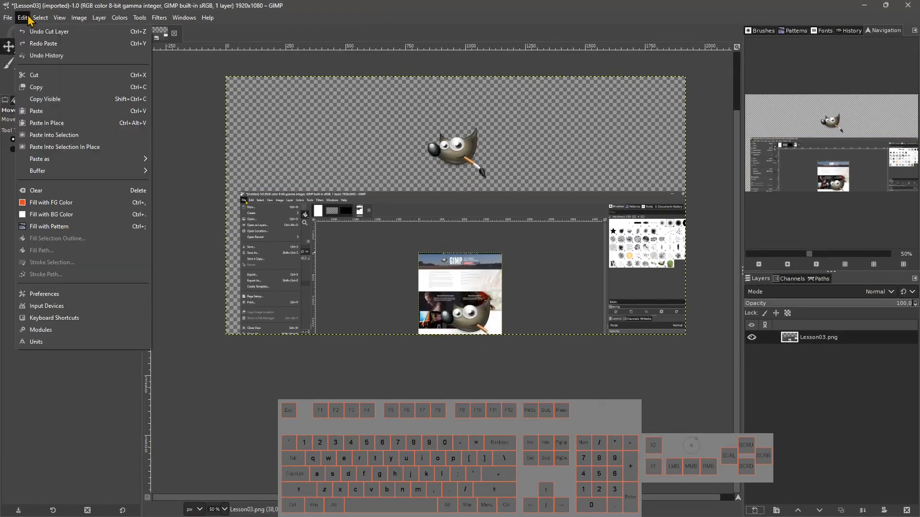
left_click(342, 131)
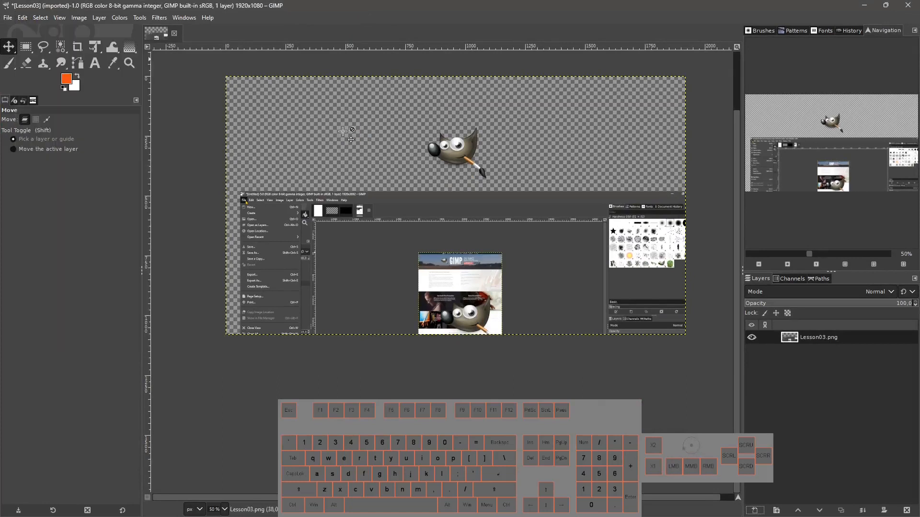
Copy the Lesson03.png layer's contents to the clipboard from the canvas context menu's Edit commands.
right_click(312, 134)
mouse_move(336, 161)
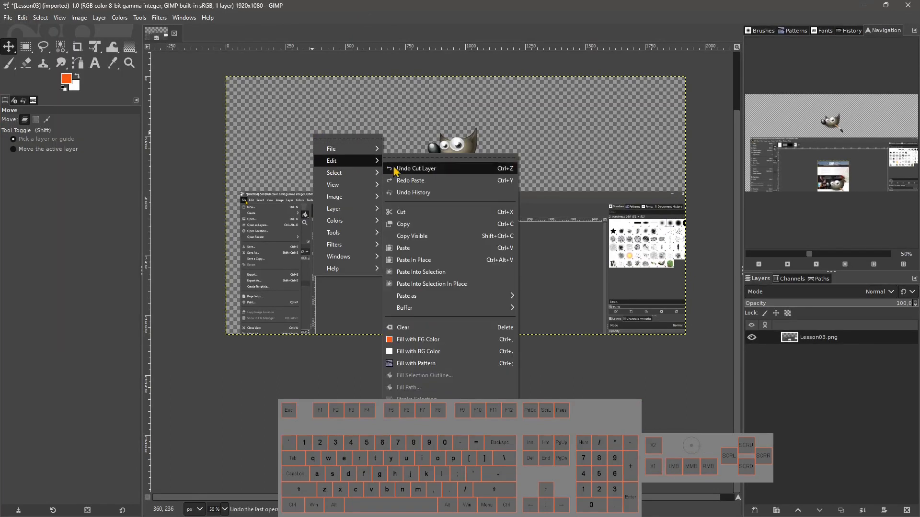
left_click(503, 231)
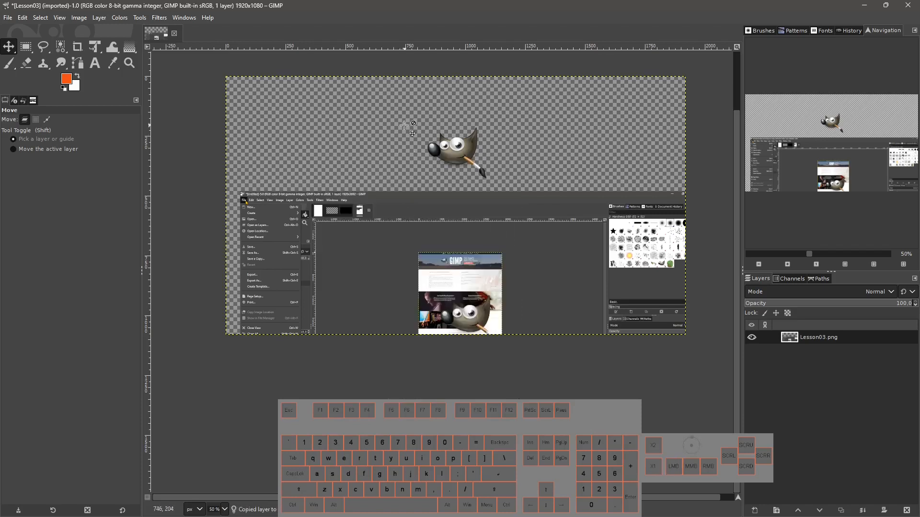
key("ctrl+c")
Copy the Lesson03.png layer again and paste it as a floating selection.
key("ctrl+c")
left_click(751, 337)
left_click(751, 337)
key("ctrl+c")
key("ctrl+v")
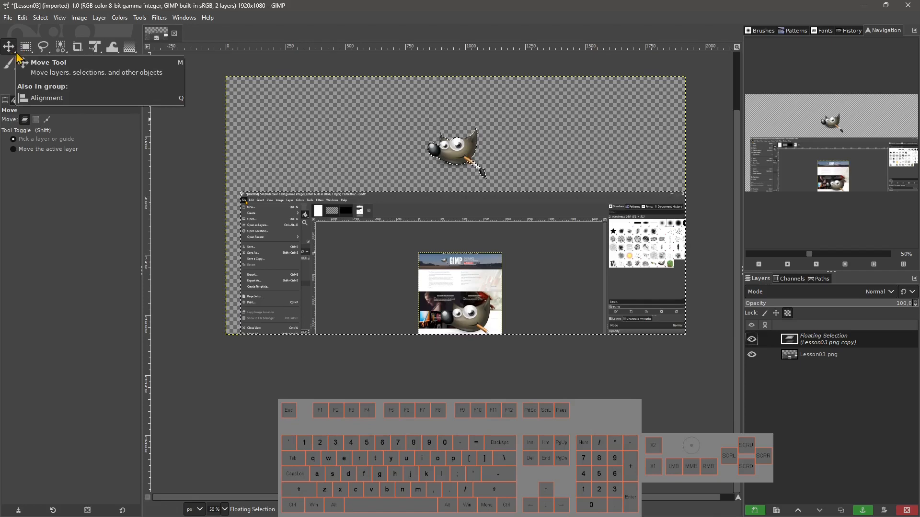
Move the pasted floating selection down-right of the original Wilber and turn it into a new layer.
left_click_drag(468, 144, 469, 145)
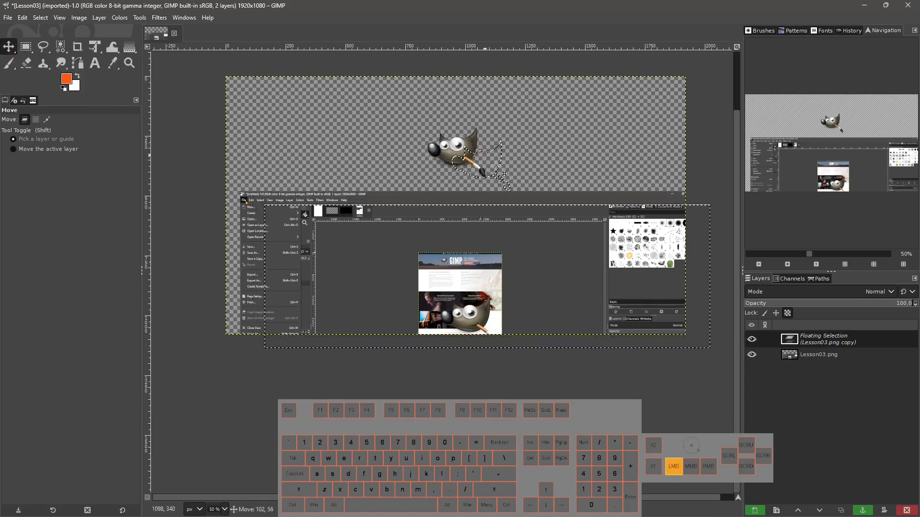
mouse_move(504, 173)
left_mouse_down()
mouse_move(501, 156)
mouse_move(529, 138)
mouse_move(491, 162)
left_mouse_up()
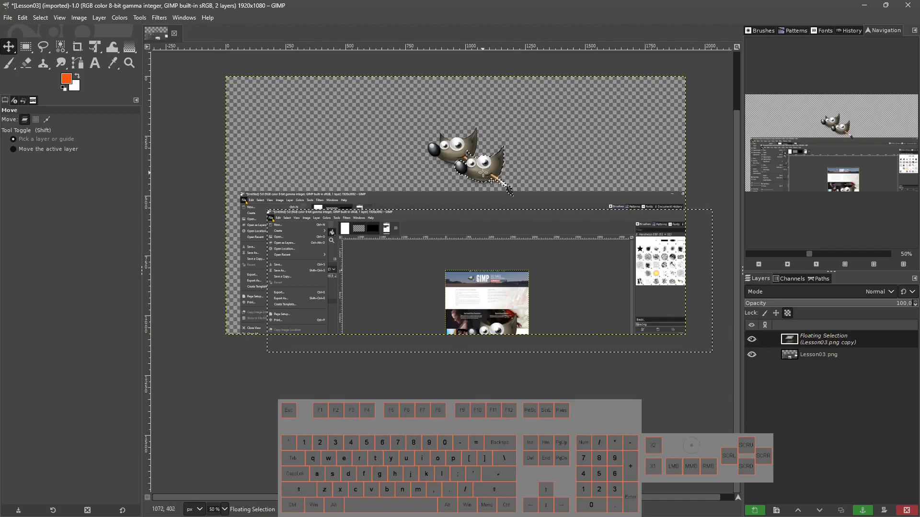
mouse_move(483, 173)
left_mouse_down()
mouse_move(357, 163)
mouse_move(540, 169)
mouse_move(500, 192)
mouse_move(506, 199)
mouse_move(474, 174)
left_mouse_up()
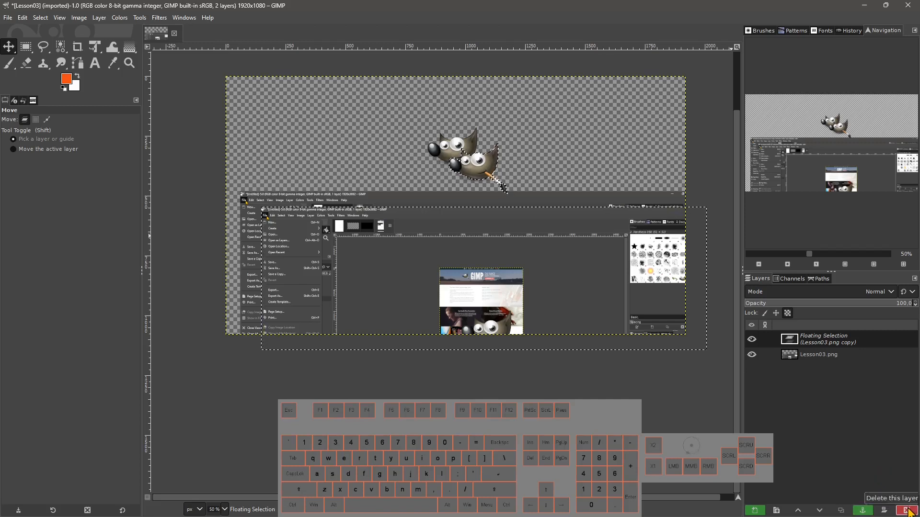
left_click(756, 510)
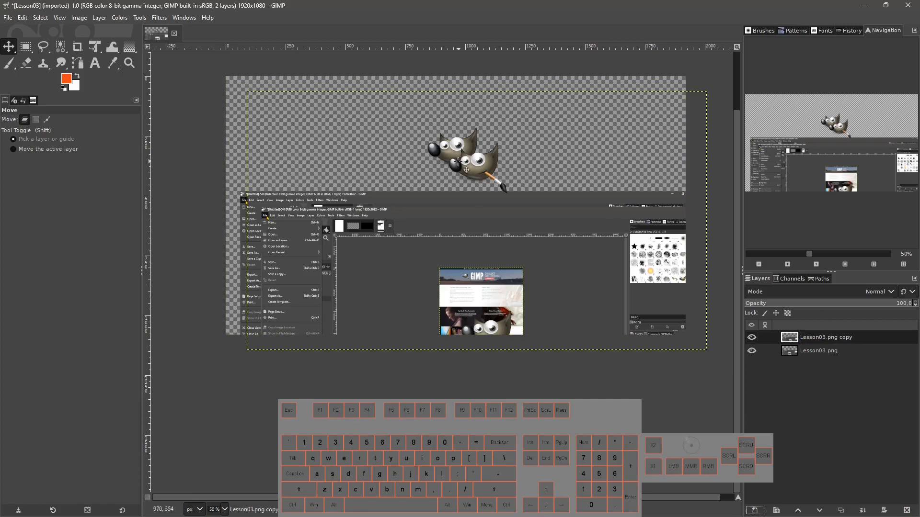
Paste the copy again, move it further down-right and anchor it onto the Lesson03.png copy layer.
key("ctrl+v")
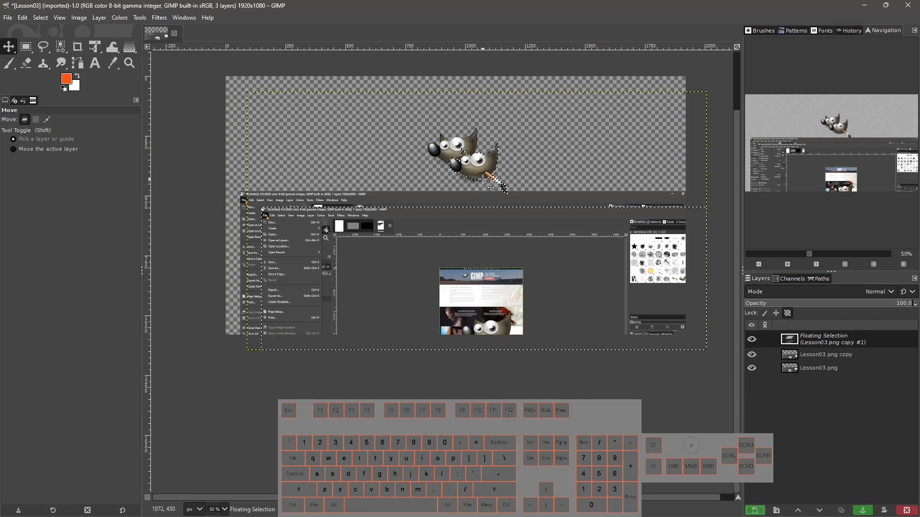
left_click_drag(479, 163, 499, 183)
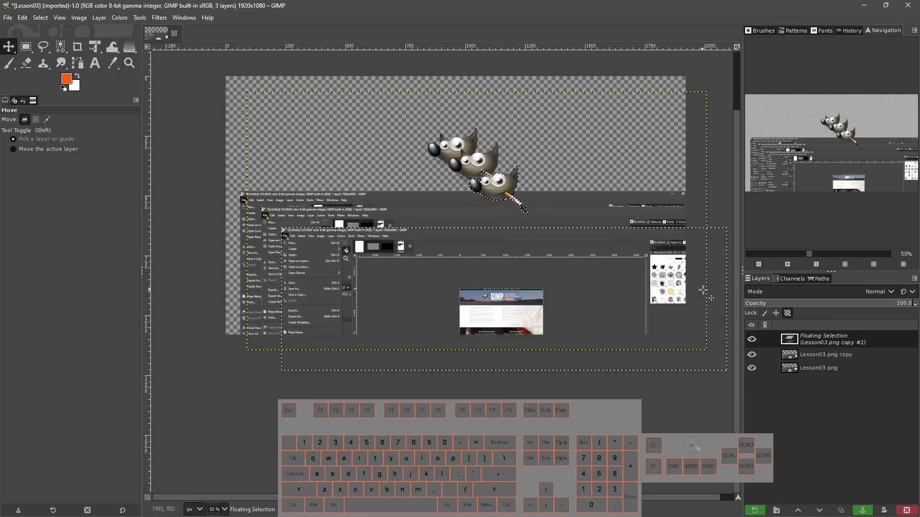
left_click(866, 512)
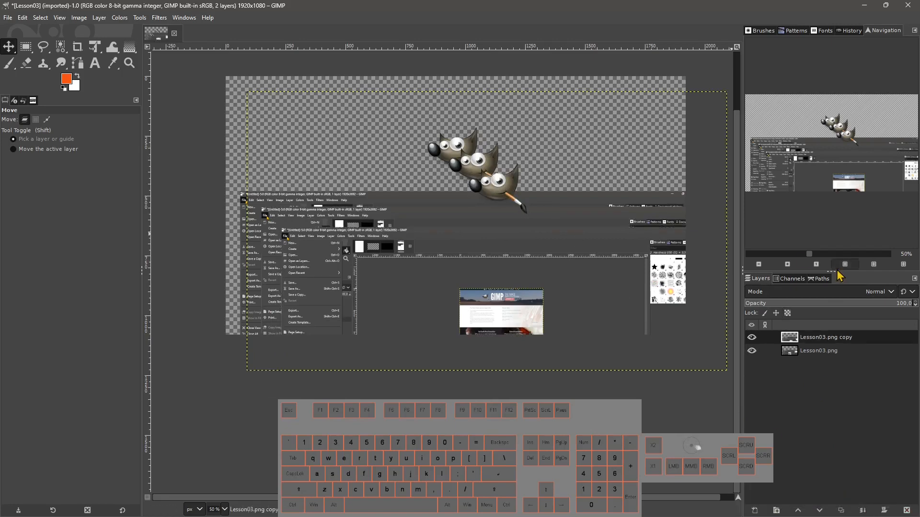
Toggle the Lesson03.png layer's visibility off and back on to compare the layers.
left_click(757, 340)
left_click(757, 341)
left_click(752, 351)
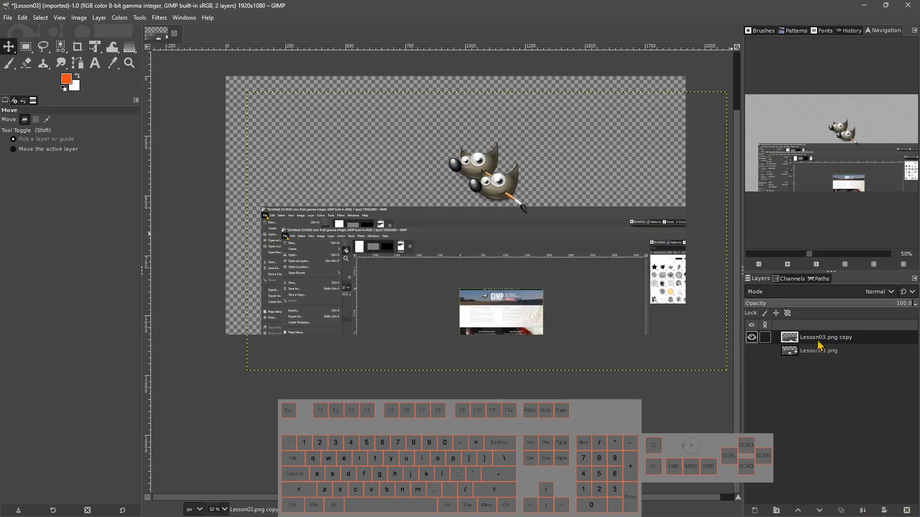
left_click(752, 351)
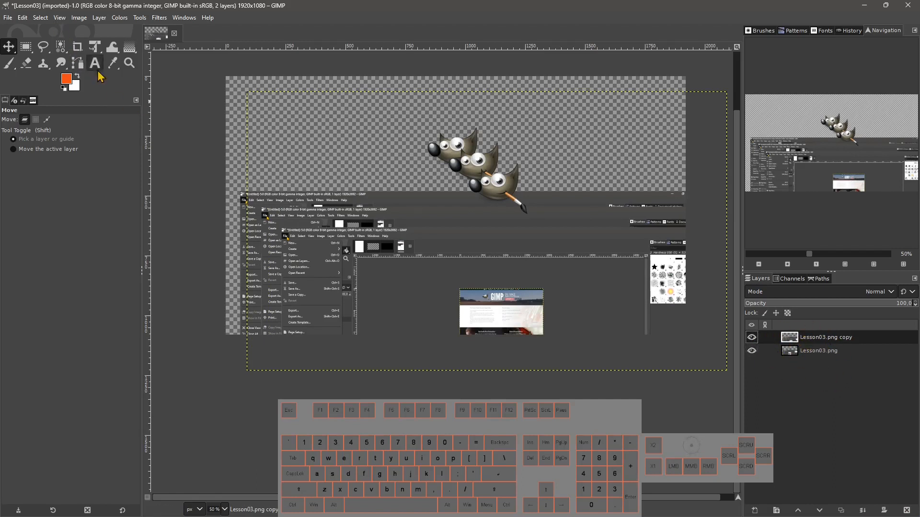
Paste the clipboard contents in place as a new floating selection from the canvas context menu.
right_click(343, 129)
mouse_move(366, 154)
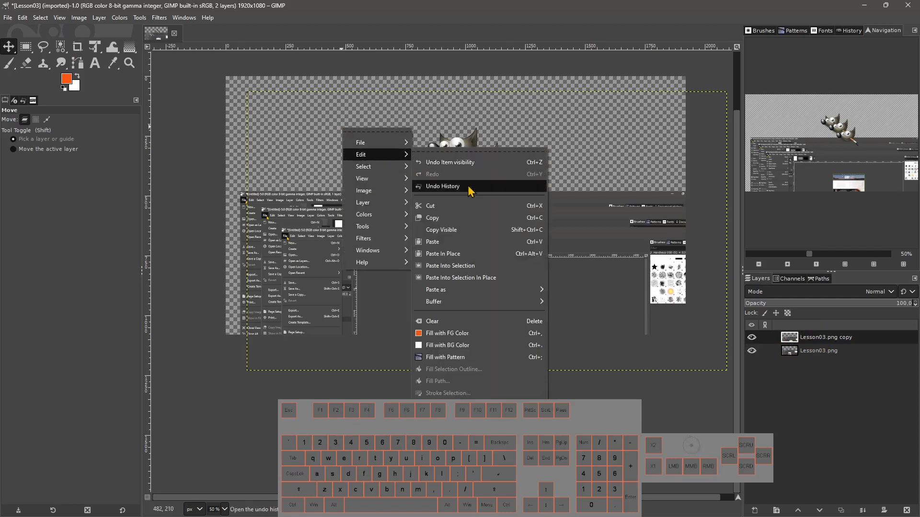
left_click(460, 255)
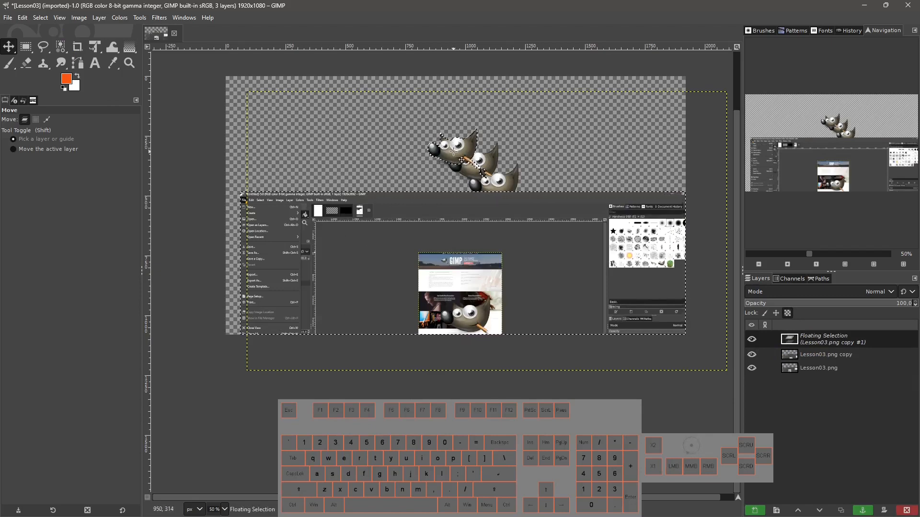
Move the floating selection to the left of the Wilbers and turn it into a new layer.
left_click_drag(451, 152, 391, 177)
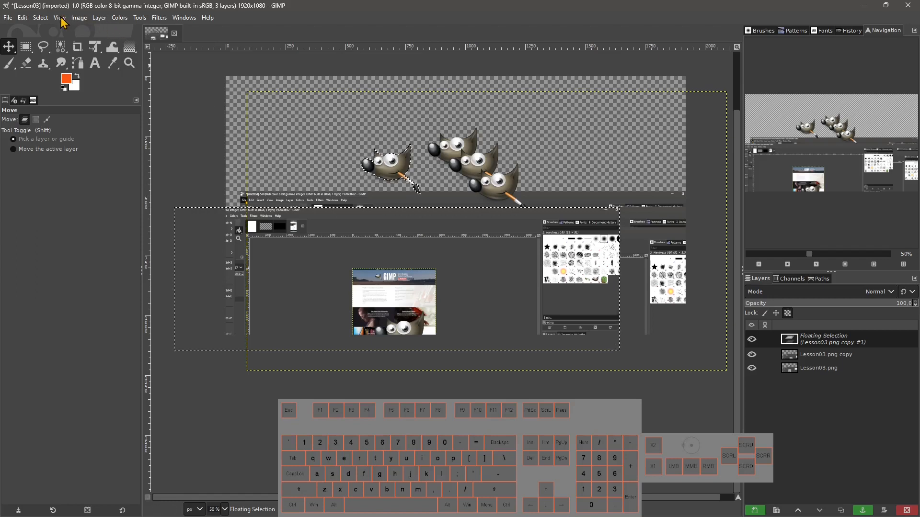
left_click(755, 510)
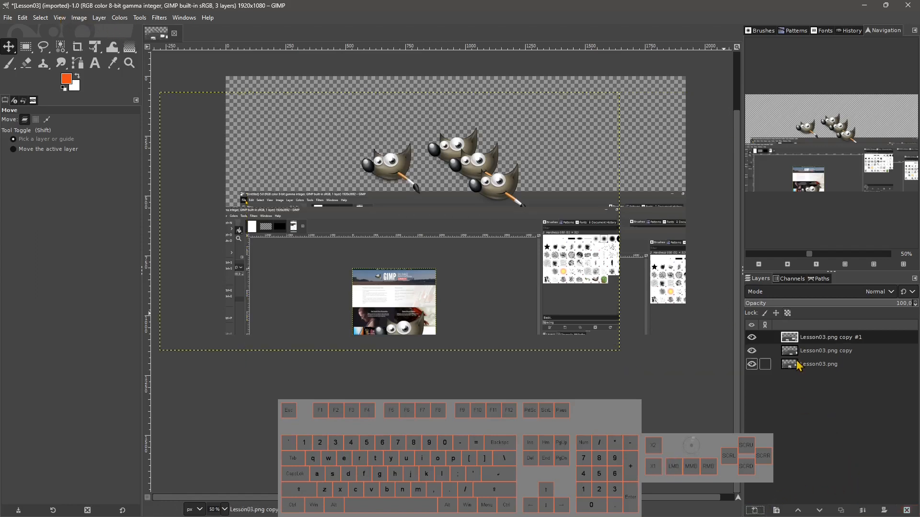
Paste the clipboard as a new layer from the canvas context menu.
right_click(383, 139)
mouse_move(413, 165)
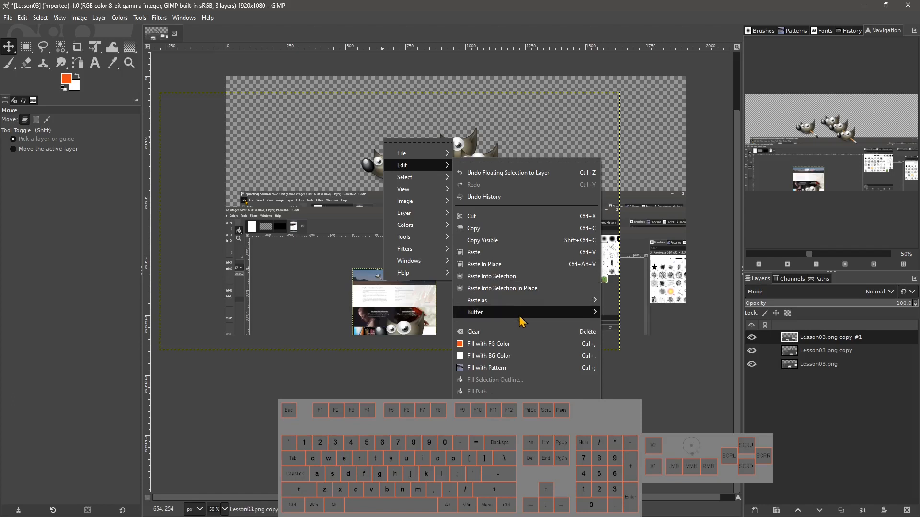
mouse_move(514, 306)
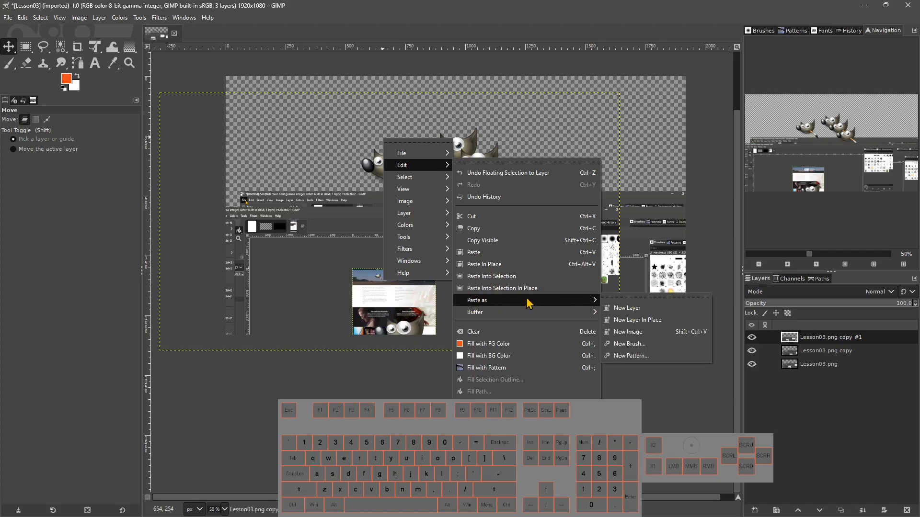
left_click(622, 308)
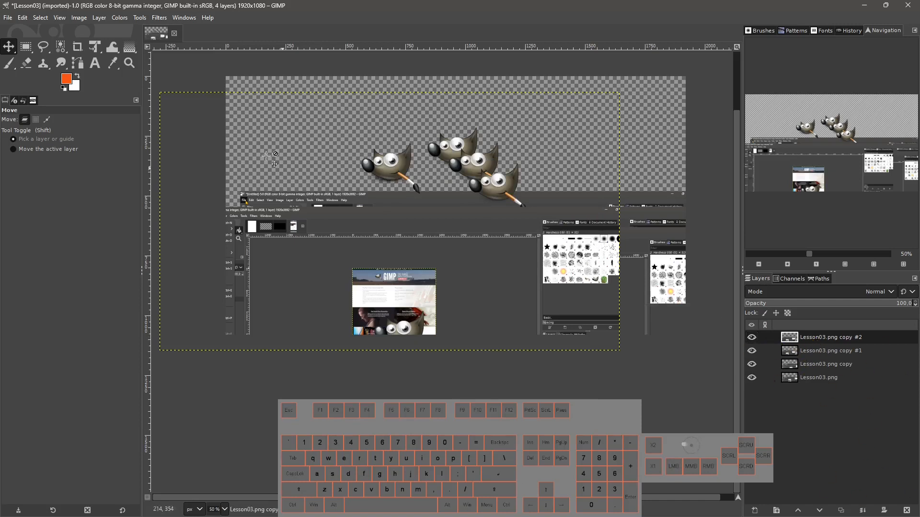
left_click(79, 17)
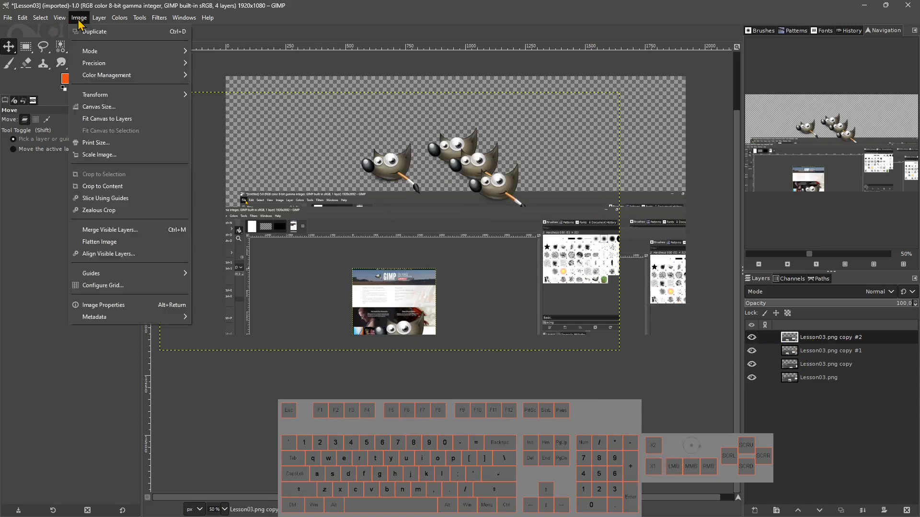
mouse_move(100, 18)
left_click(339, 153)
Paste the clipboard as a new layer in place and move that layer to the far left of the other Wilbers.
right_click(359, 139)
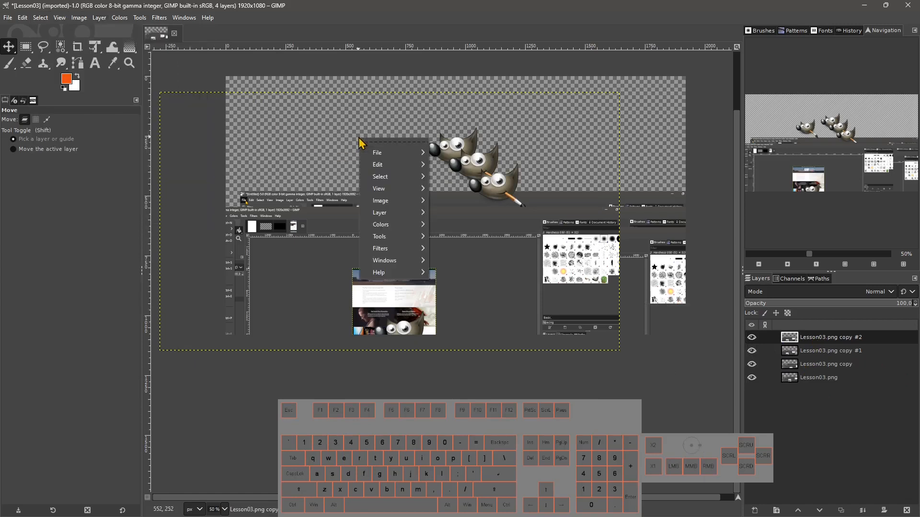
mouse_move(382, 168)
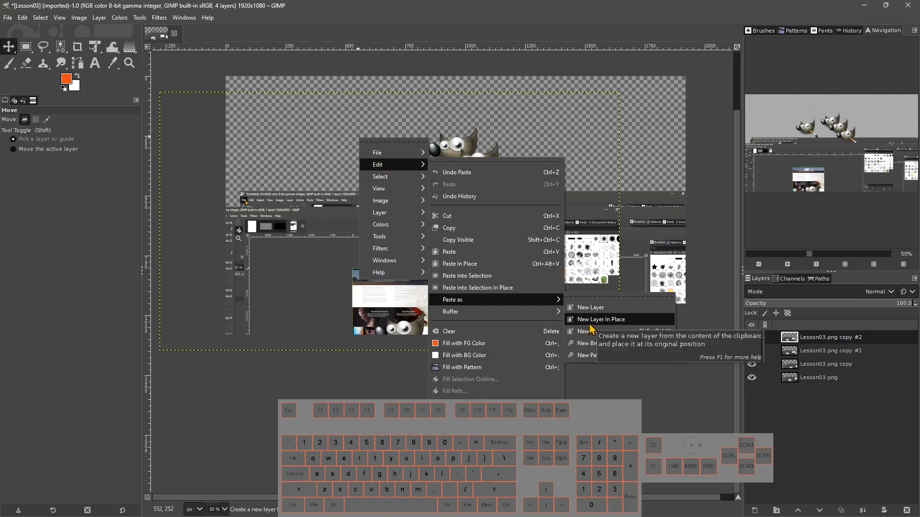
left_click(597, 318)
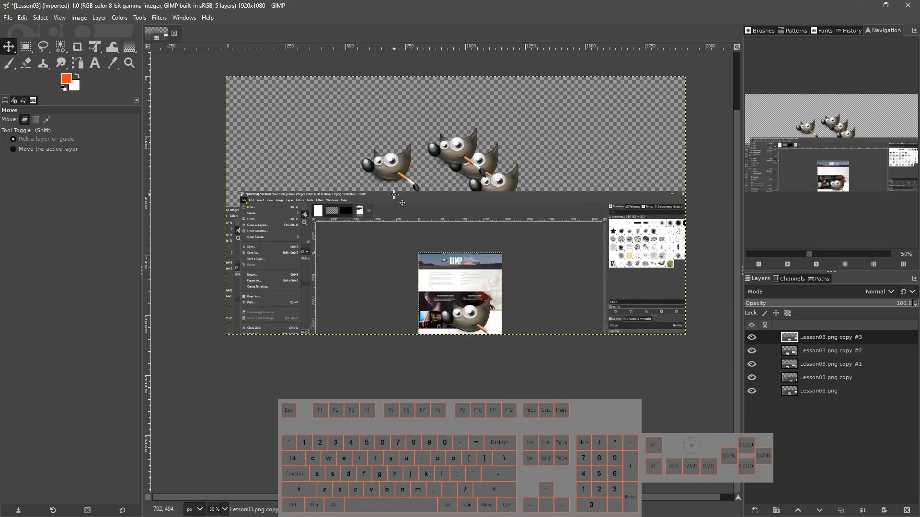
left_click_drag(394, 174, 306, 169)
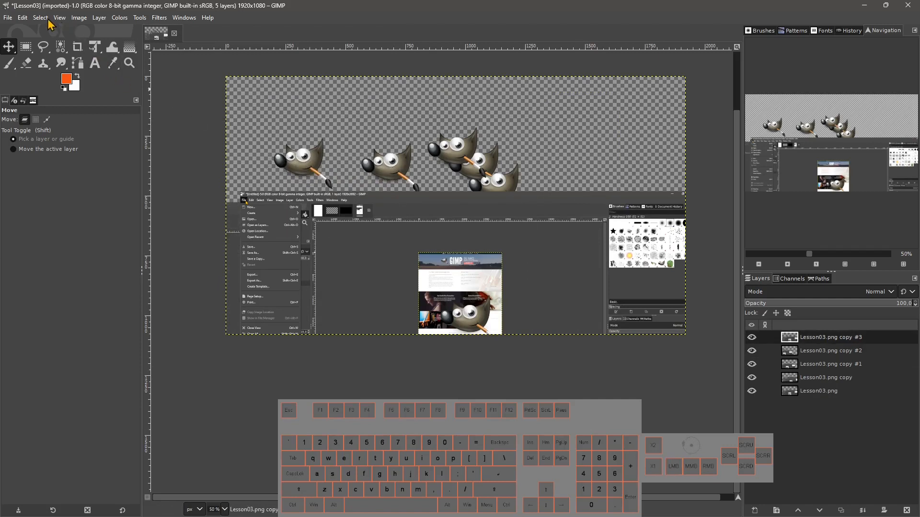
Paste the clipboard contents as a new image from the canvas context menu.
right_click(297, 112)
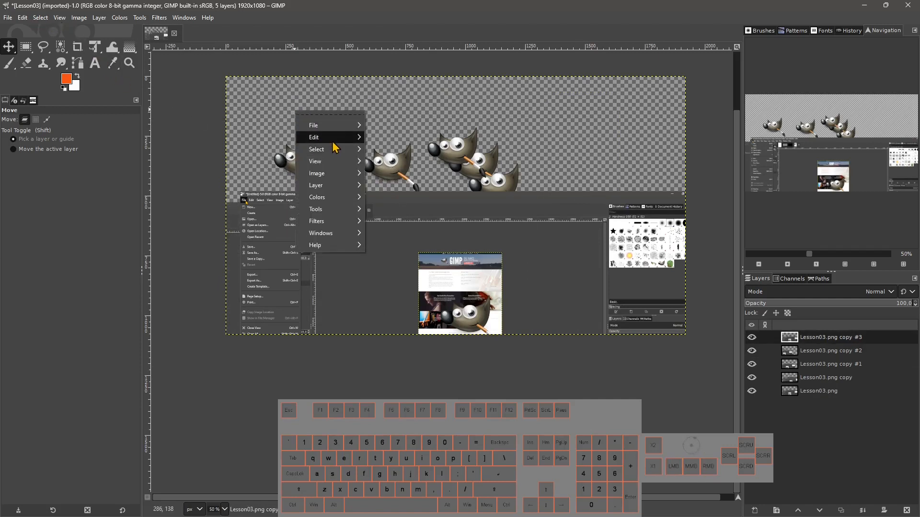
mouse_move(332, 138)
mouse_move(455, 272)
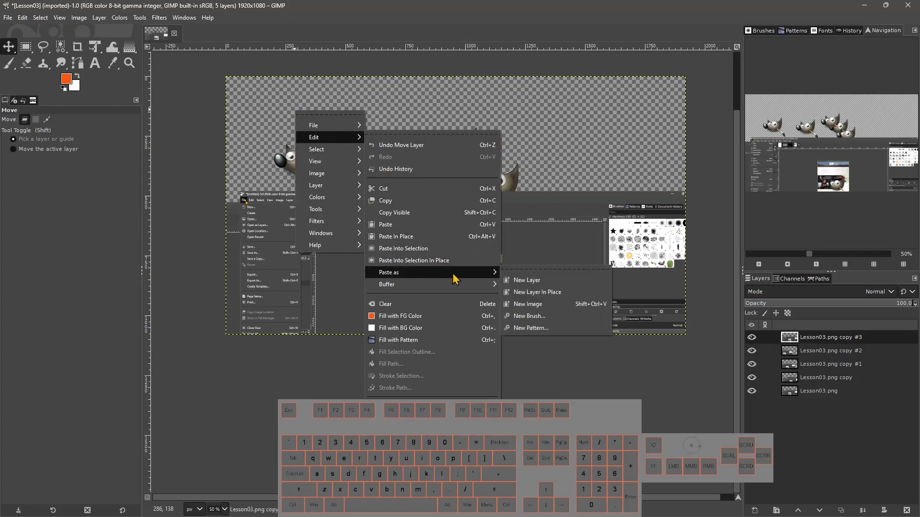
left_click(525, 303)
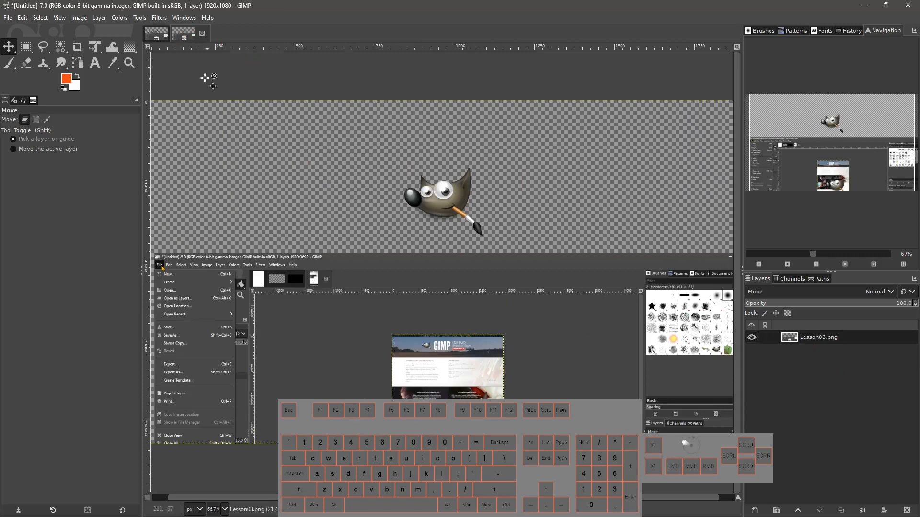
Clear the contents of the new untitled image's layer.
left_click(23, 18)
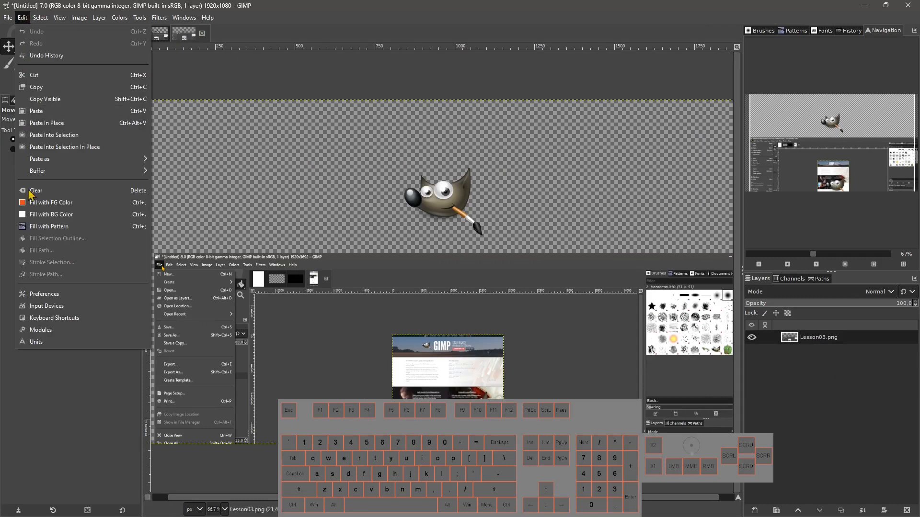
left_click(63, 194)
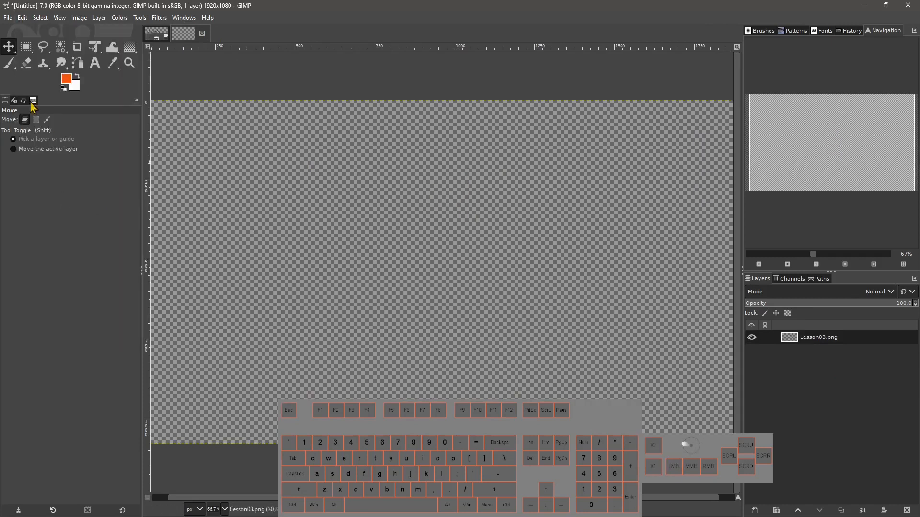
Switch back and forth between the Lesson03 and Untitled-7.0 images, ending on Lesson03.
left_click(183, 20)
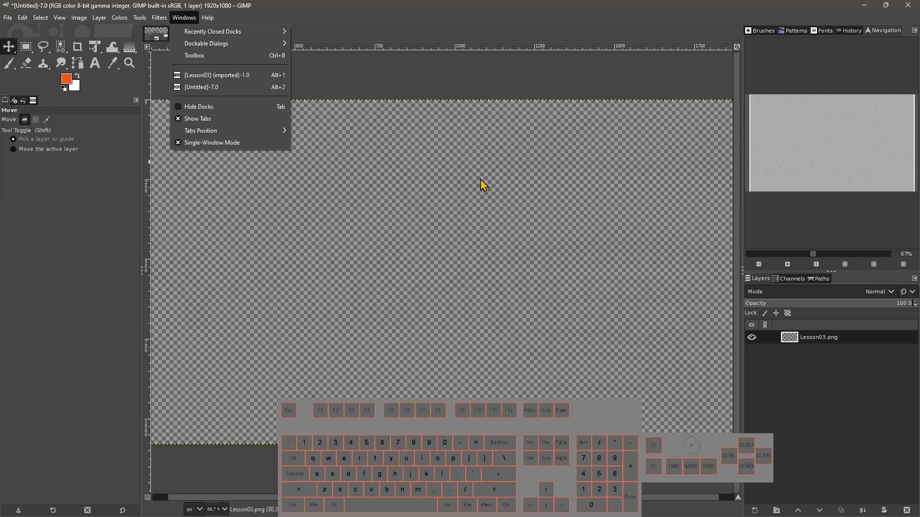
key("alt+1")
left_click(383, 138)
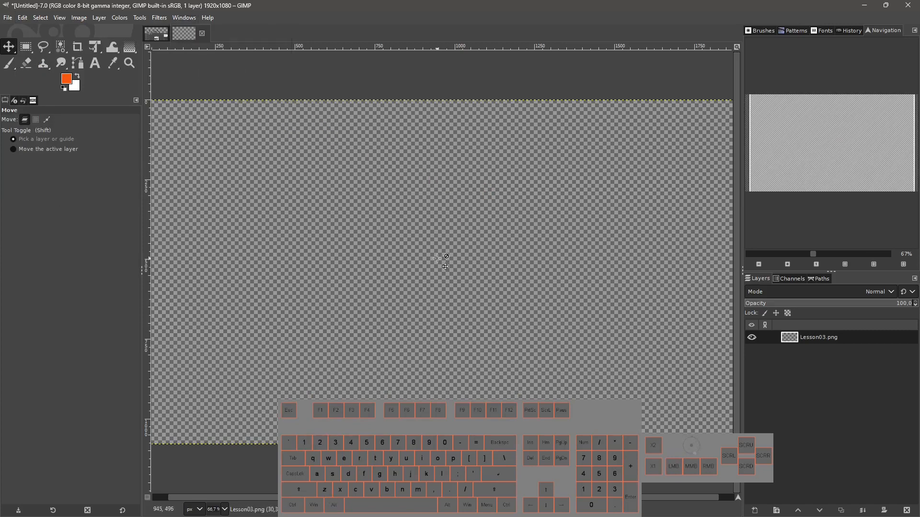
key("alt+1")
key("alt+2")
key("alt+1")
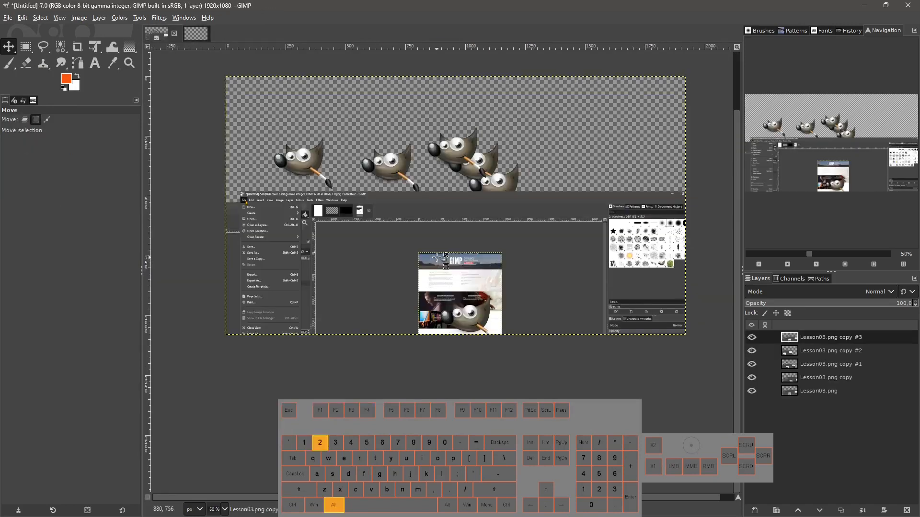
key("alt+2")
key("alt+1")
key("alt+2")
key("alt+1")
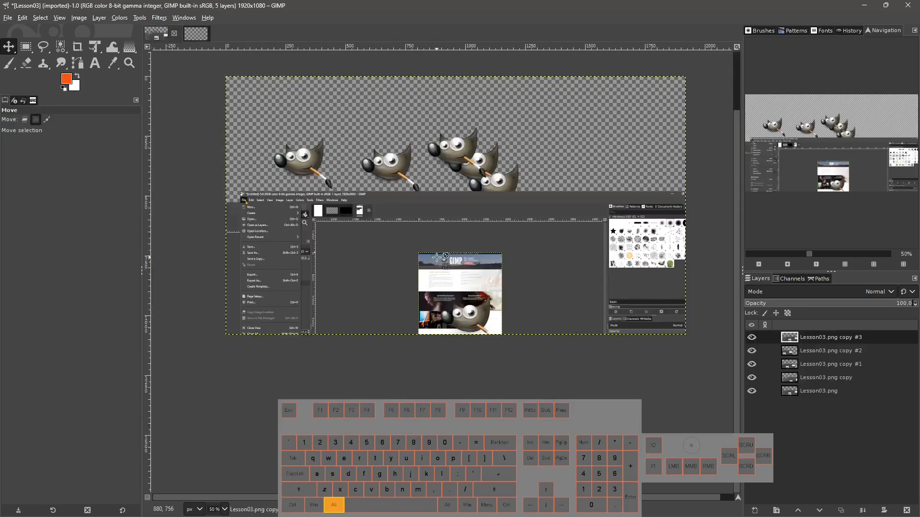
key("alt+2")
key("alt+1")
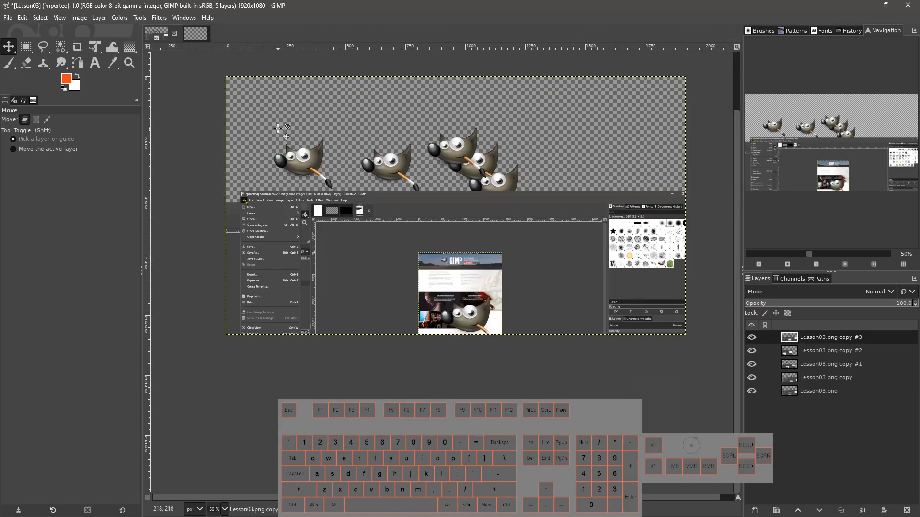
Copy the visible contents of the Lesson03 image with Copy Visible.
right_click(293, 114)
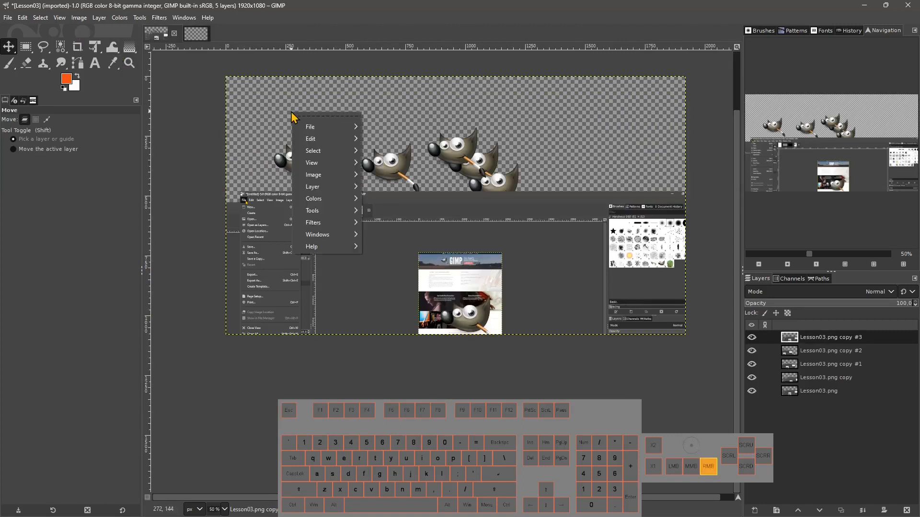
mouse_move(334, 142)
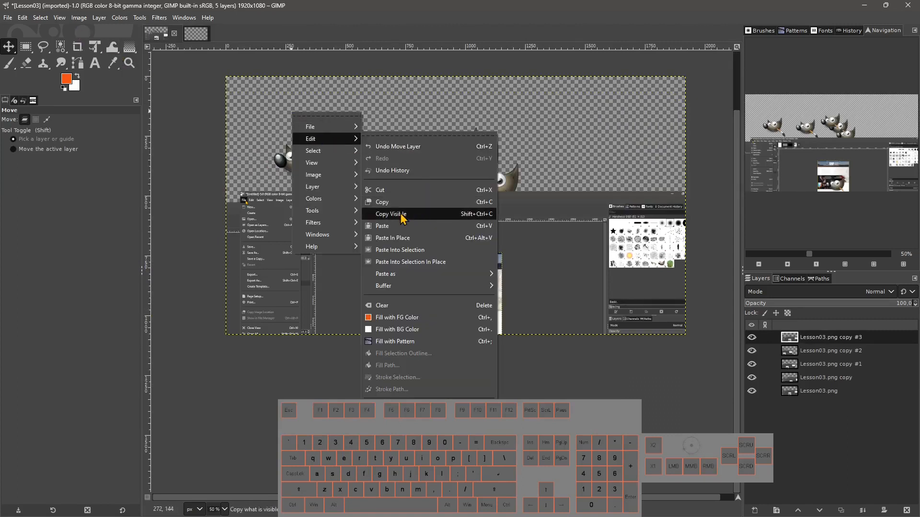
left_click(494, 214)
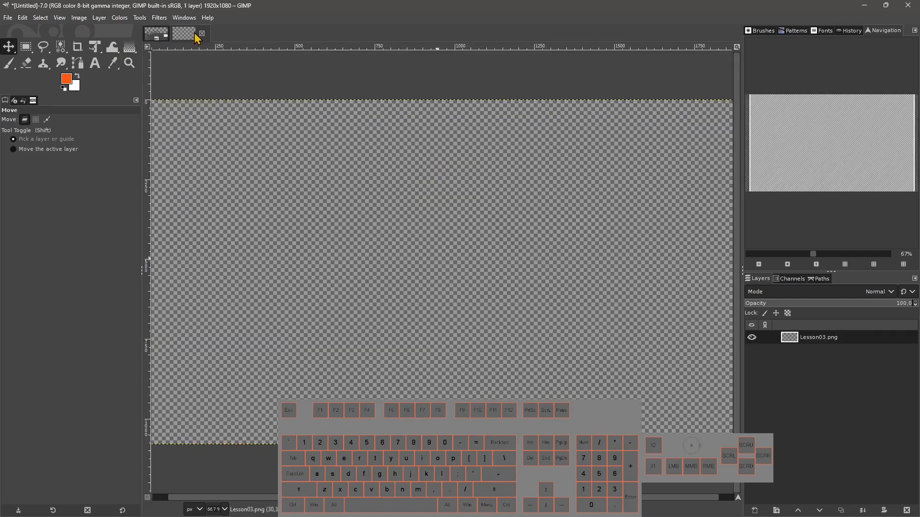
Switch to the untitled image, paste the copied visible contents and turn them into a new layer.
left_click(196, 34)
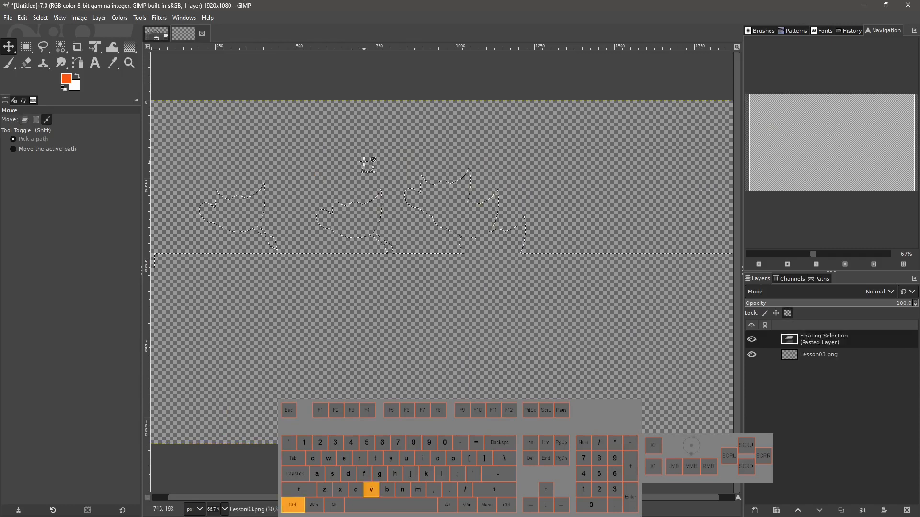
key("ctrl+v")
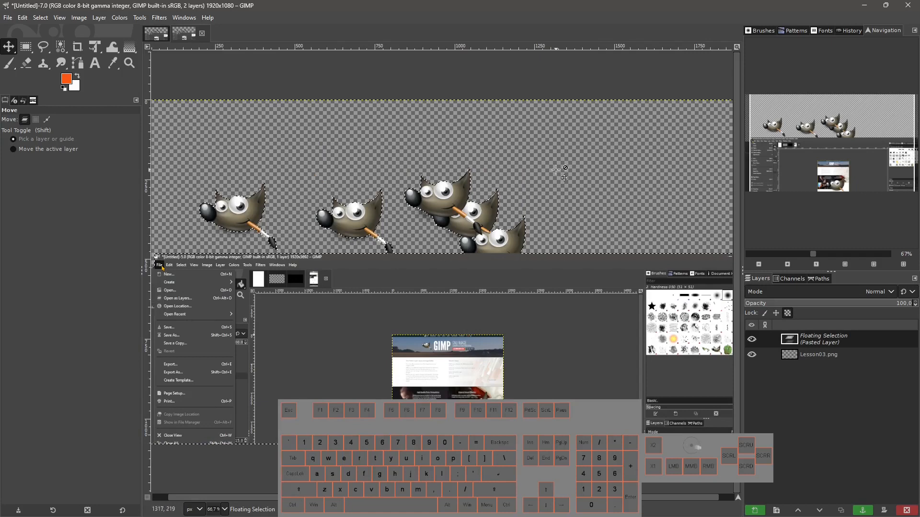
left_click(763, 512)
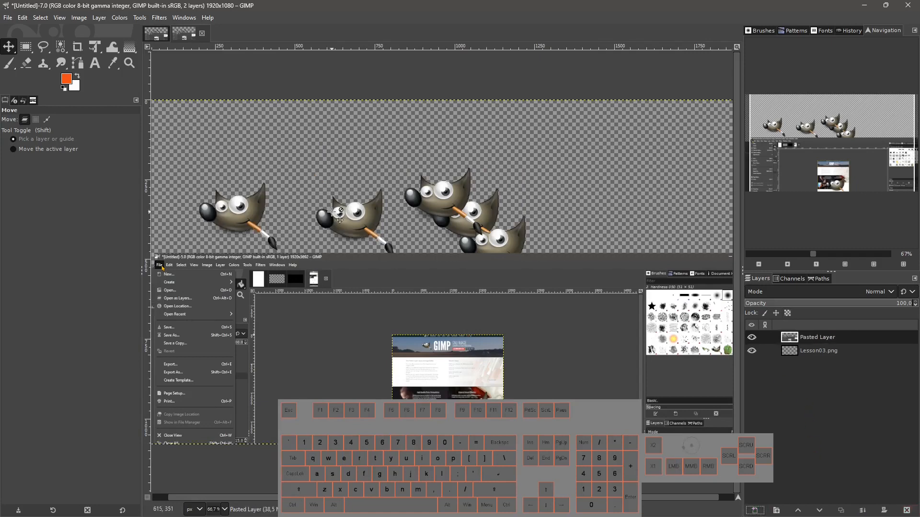
Paste the clipboard into the untitled image from the canvas context menu.
right_click(222, 136)
mouse_move(244, 160)
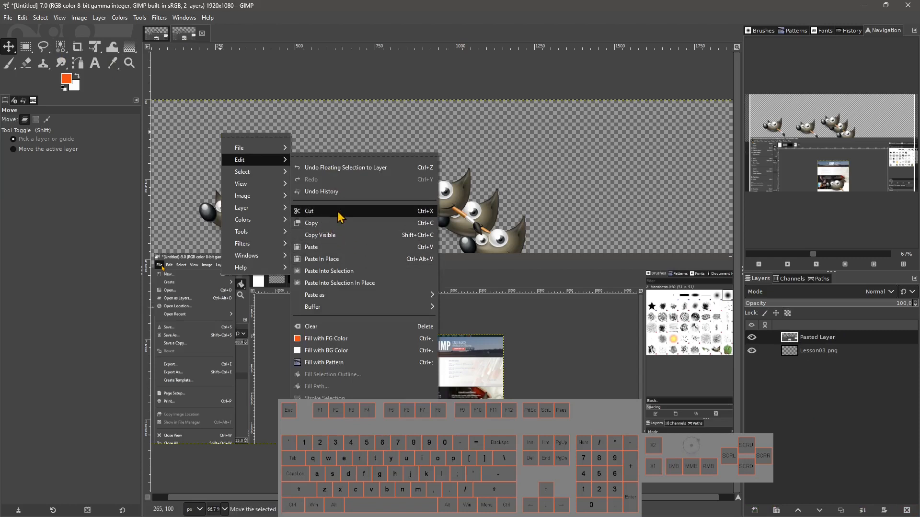
left_click(384, 246)
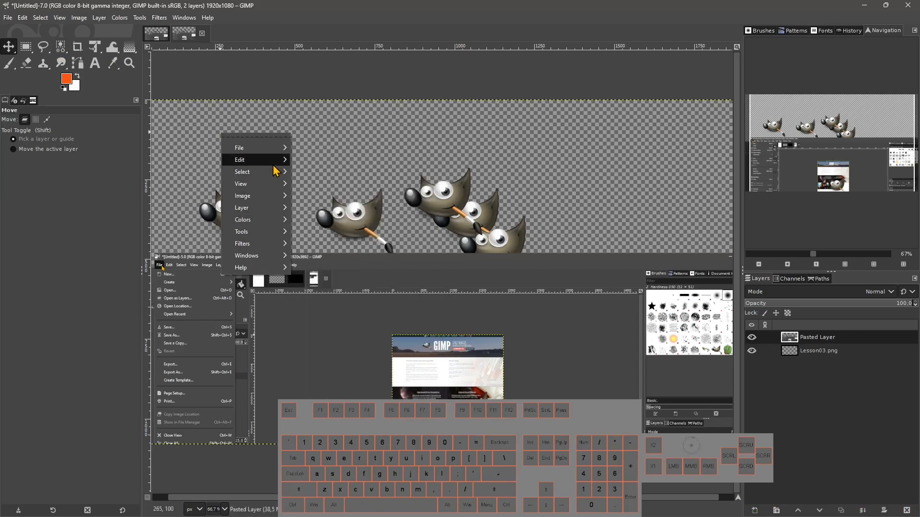
mouse_move(261, 159)
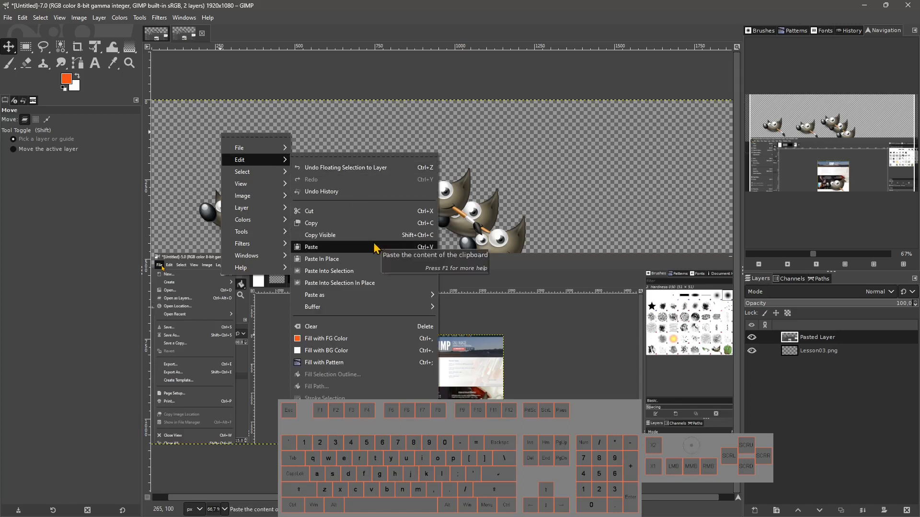